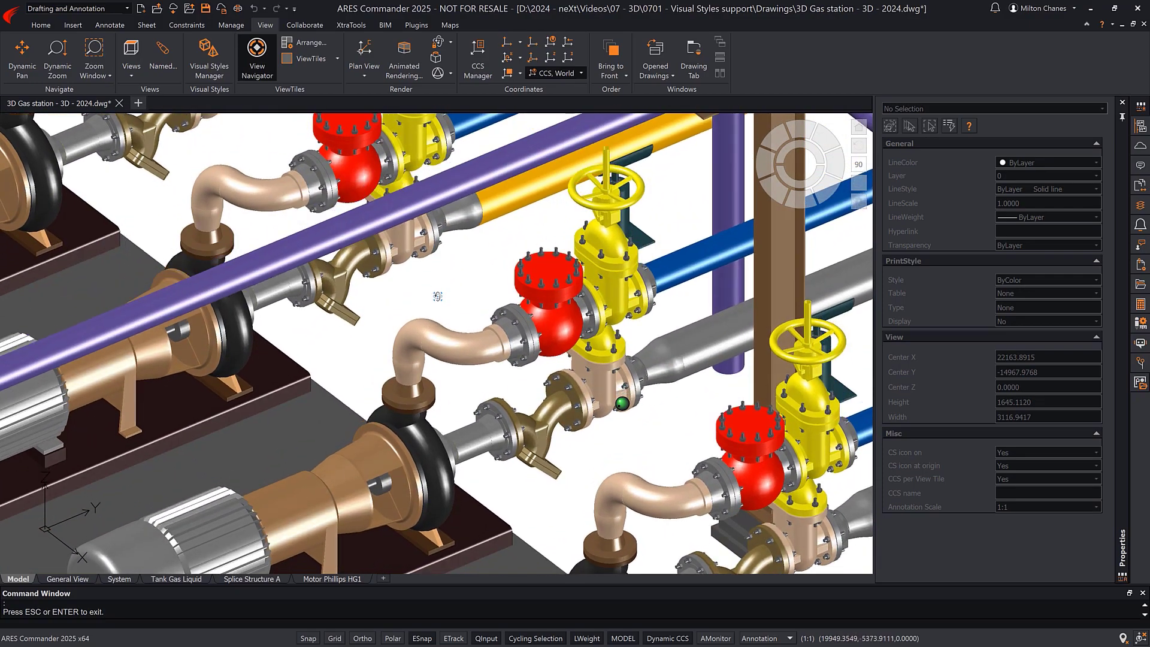
- Save the current isometric piping view as the named view 'Original VisualStyle'
middle_click_drag(440, 276, 442, 301, "shift")
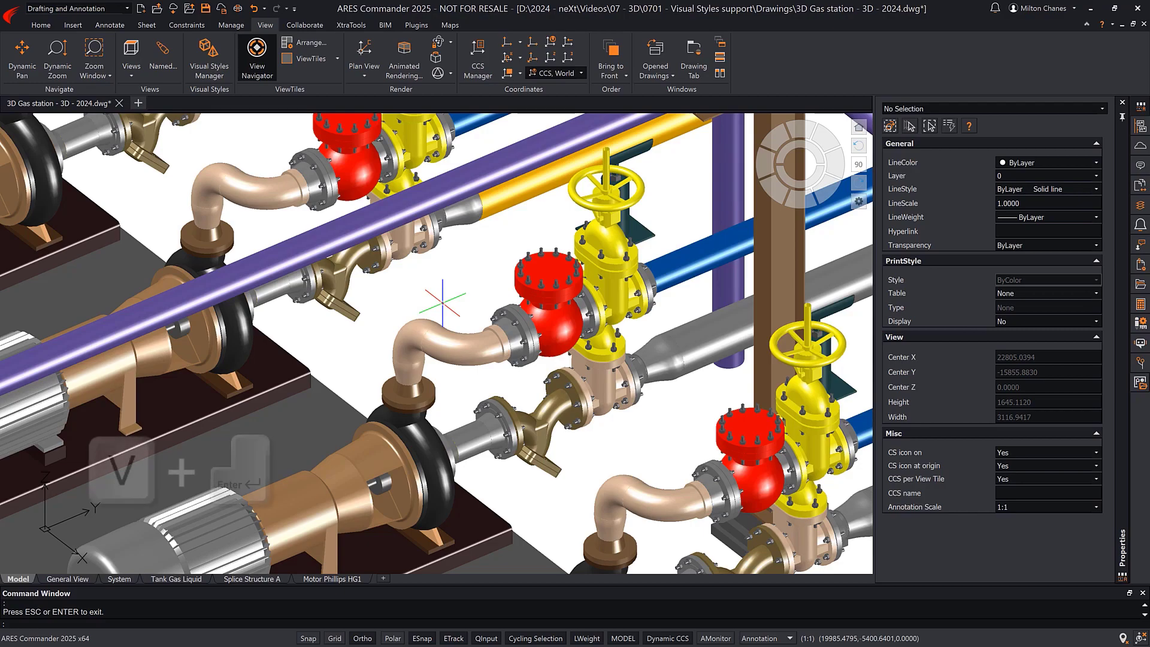
type("v")
key("Return")
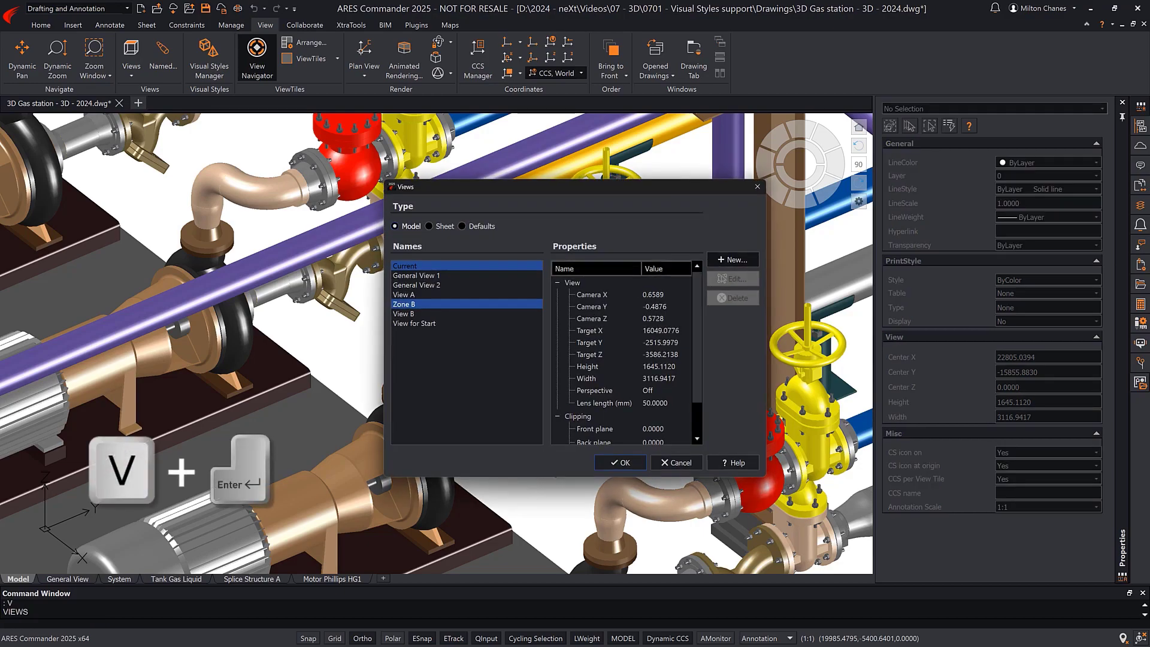
left_click(732, 259)
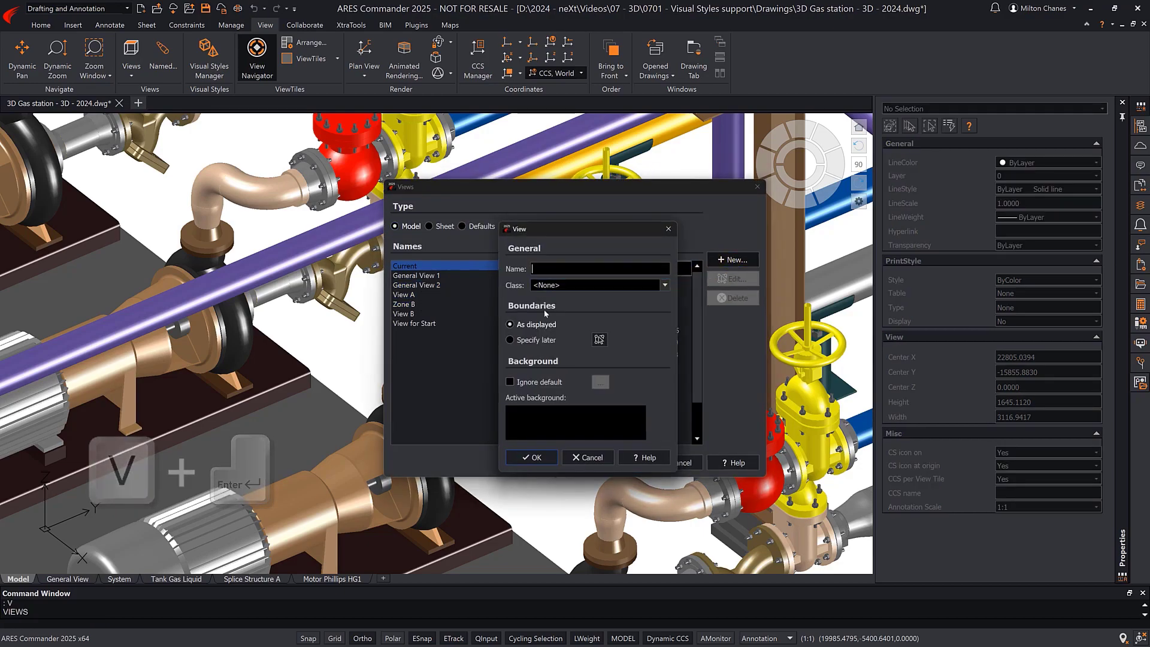
type("Original VisualStyle")
left_click(533, 457)
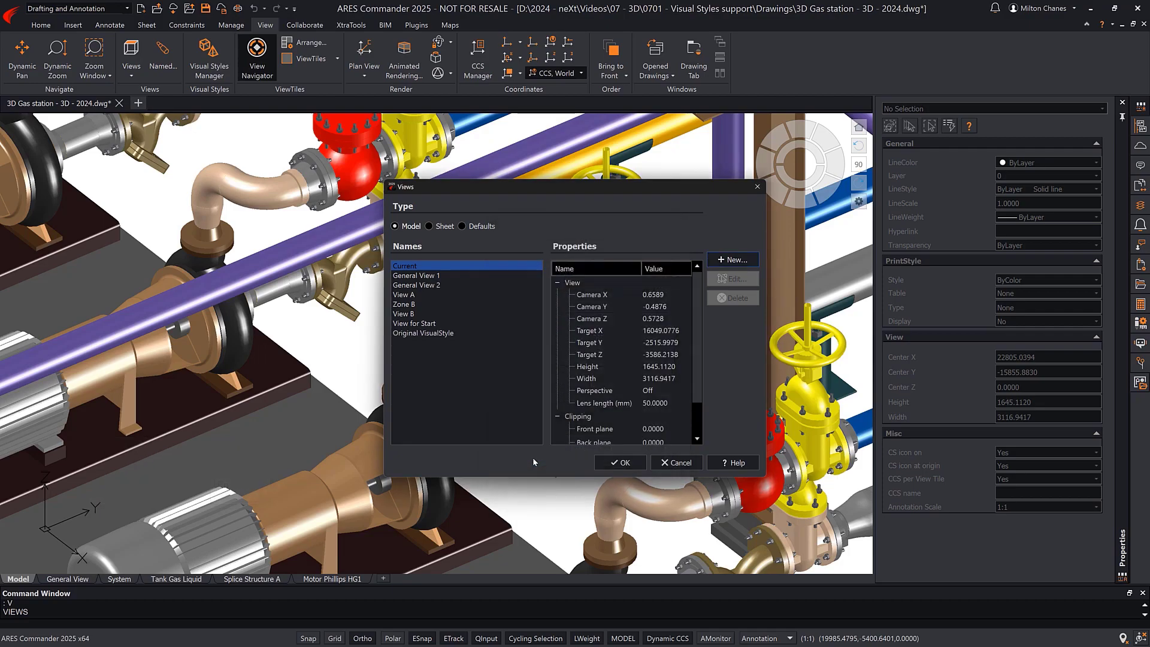
left_click(601, 463)
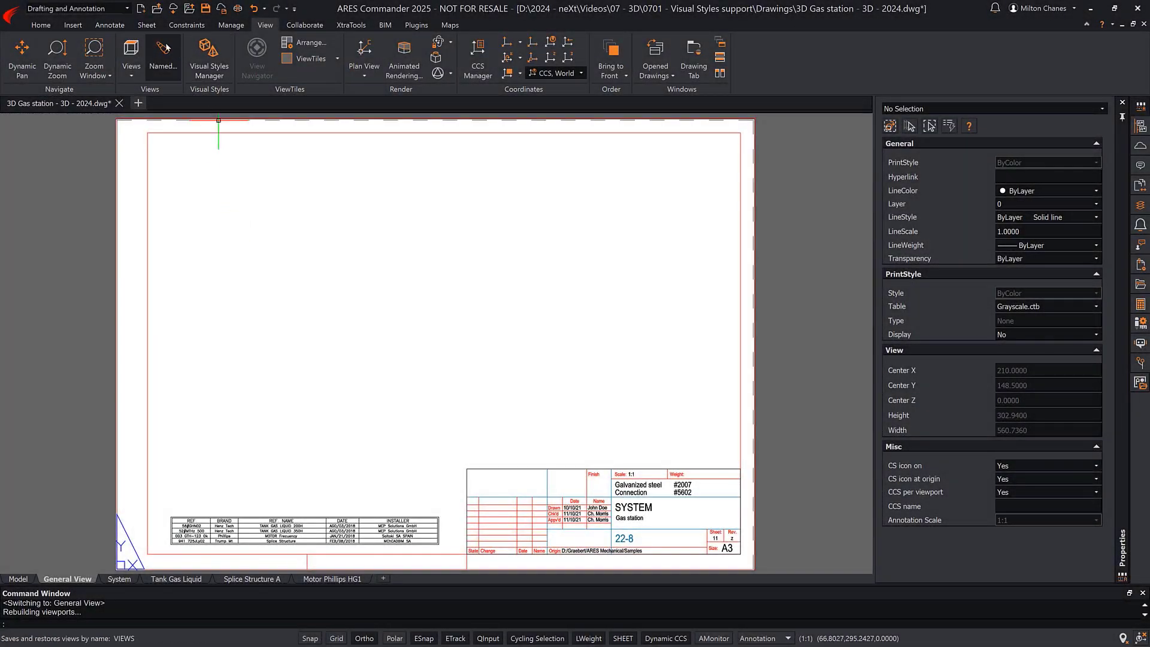
- Draw a single rectangular viewport on the General View sheet
left_click(146, 25)
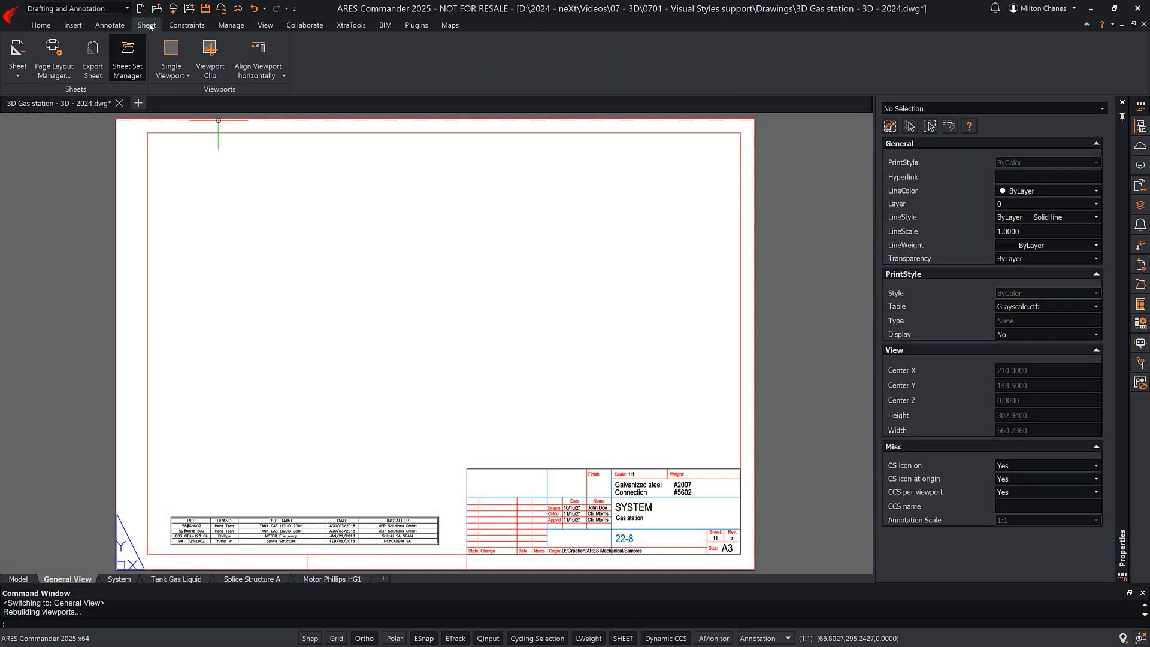
left_click(171, 50)
left_click(272, 218)
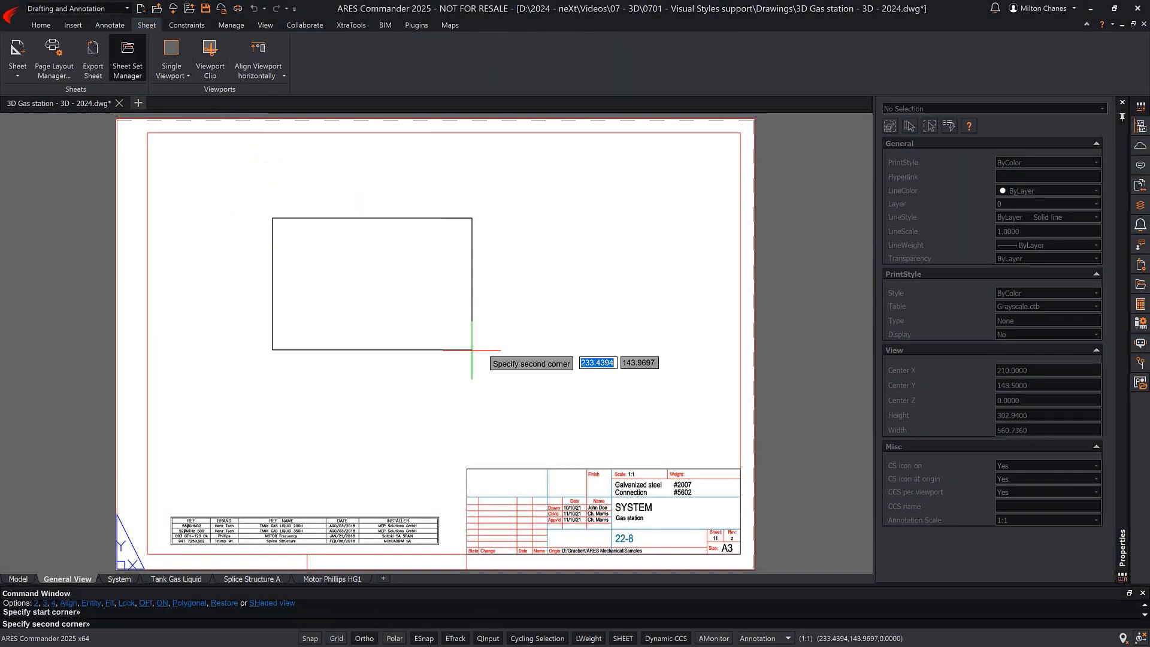
left_click(563, 414)
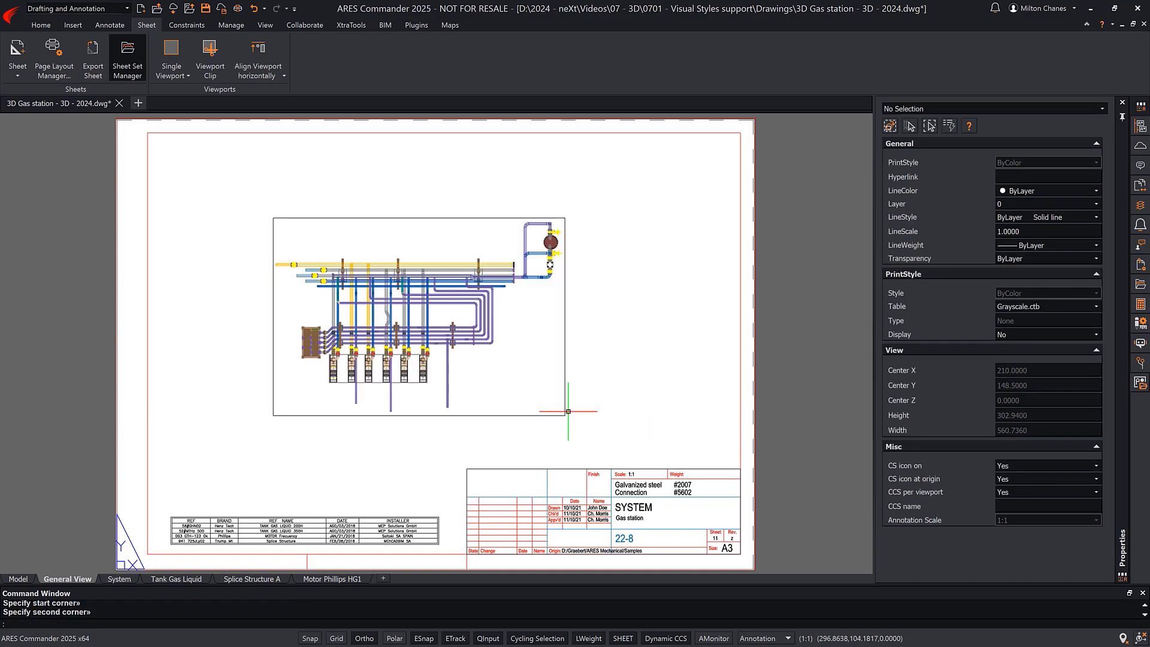
- Set the new viewport to show the saved 'Original VisualStyle' model view
double_click(540, 354)
type("v")
key("Return")
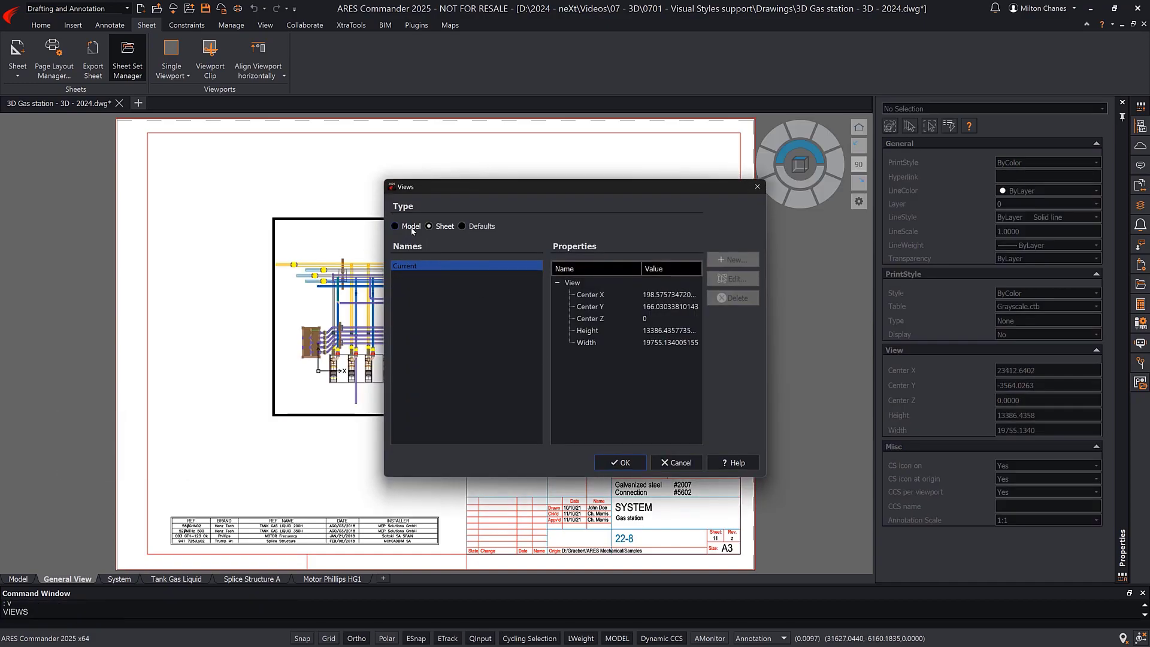
left_click(411, 227)
left_click(440, 334)
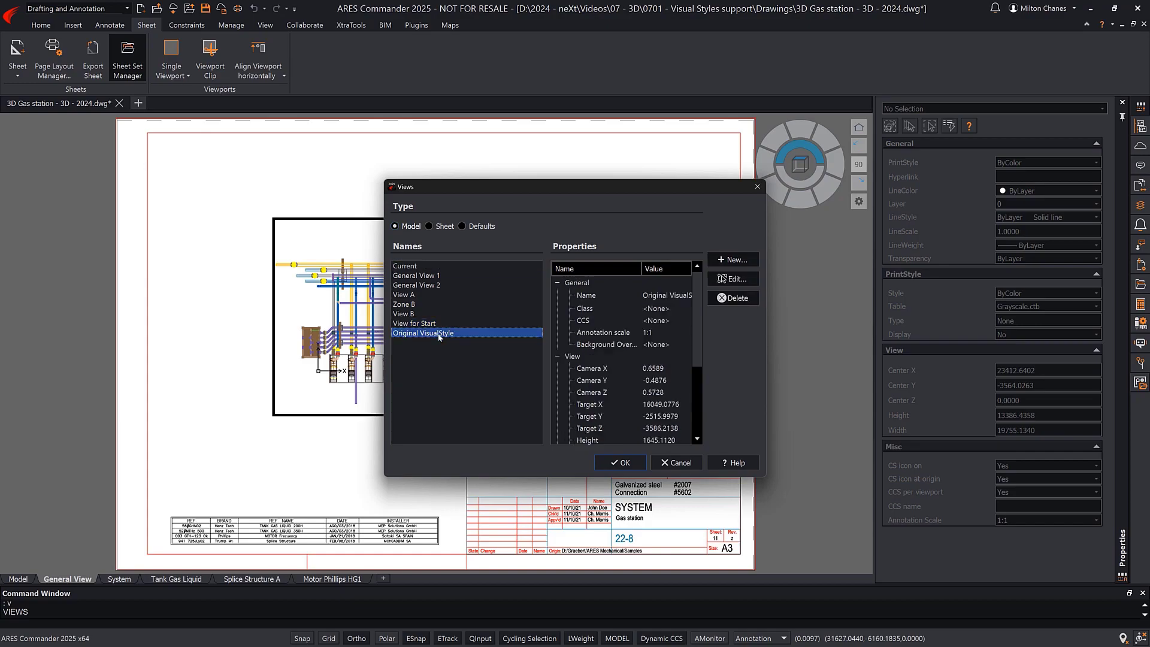
left_click(619, 461)
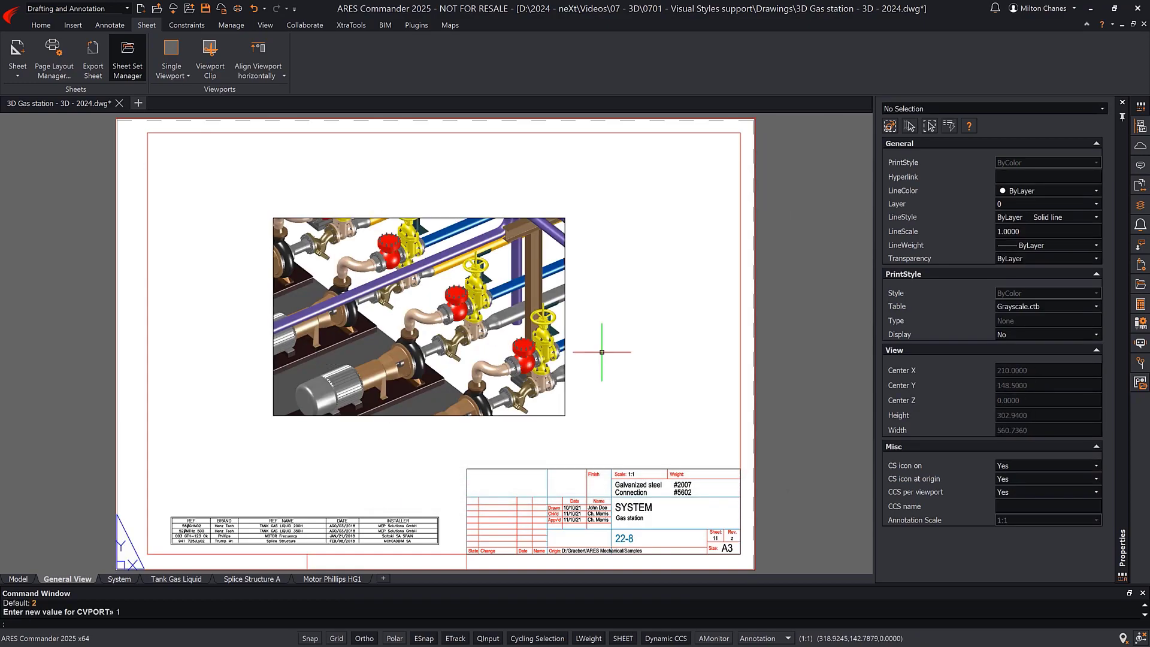
type("m")
- Copy the piping viewport to the right of the original
key("Return")
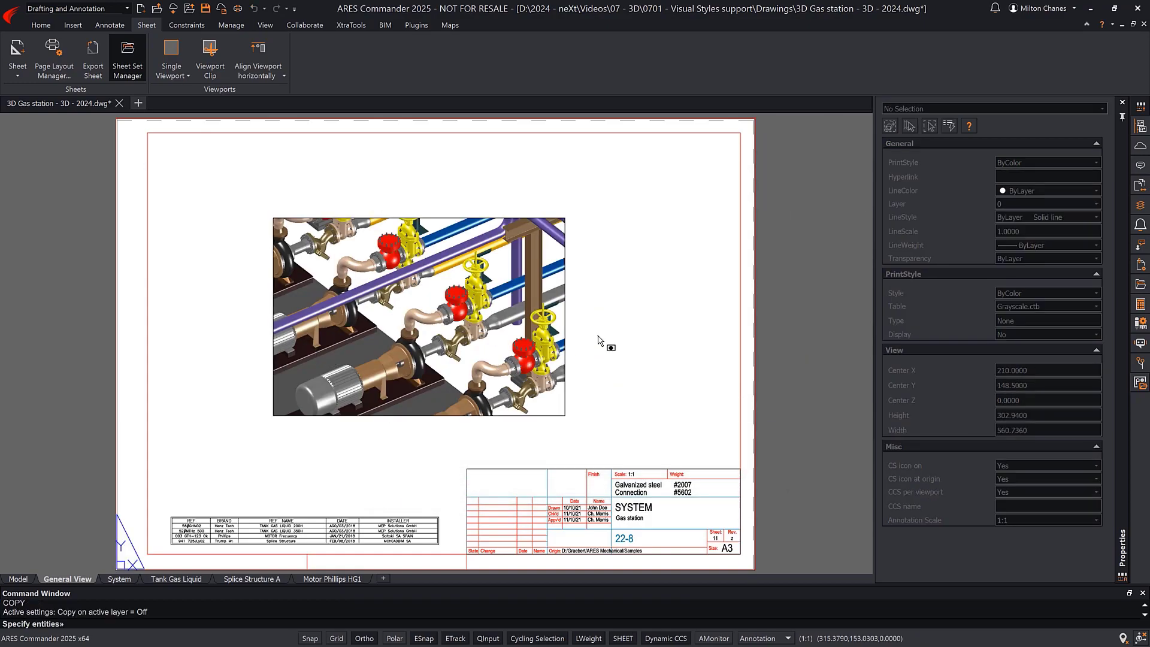
left_click(564, 351)
key("Return")
left_click(271, 419)
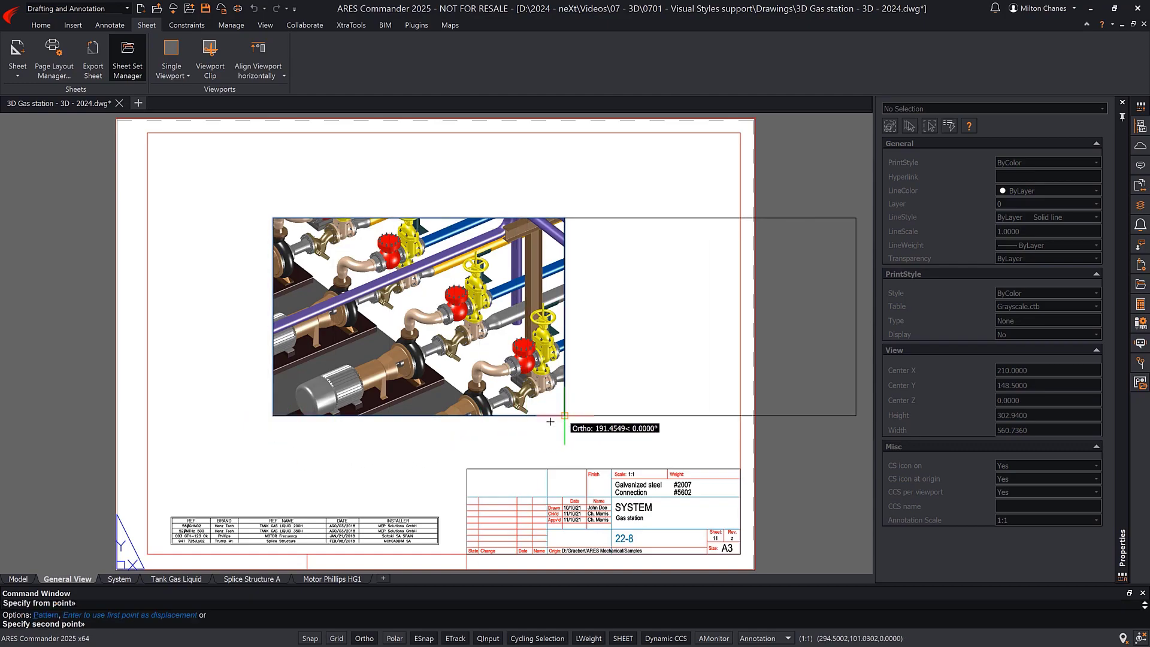
left_click(566, 433)
- Move both viewports left by 80 and activate the right viewport
key("Return")
left_click(574, 437)
type("80")
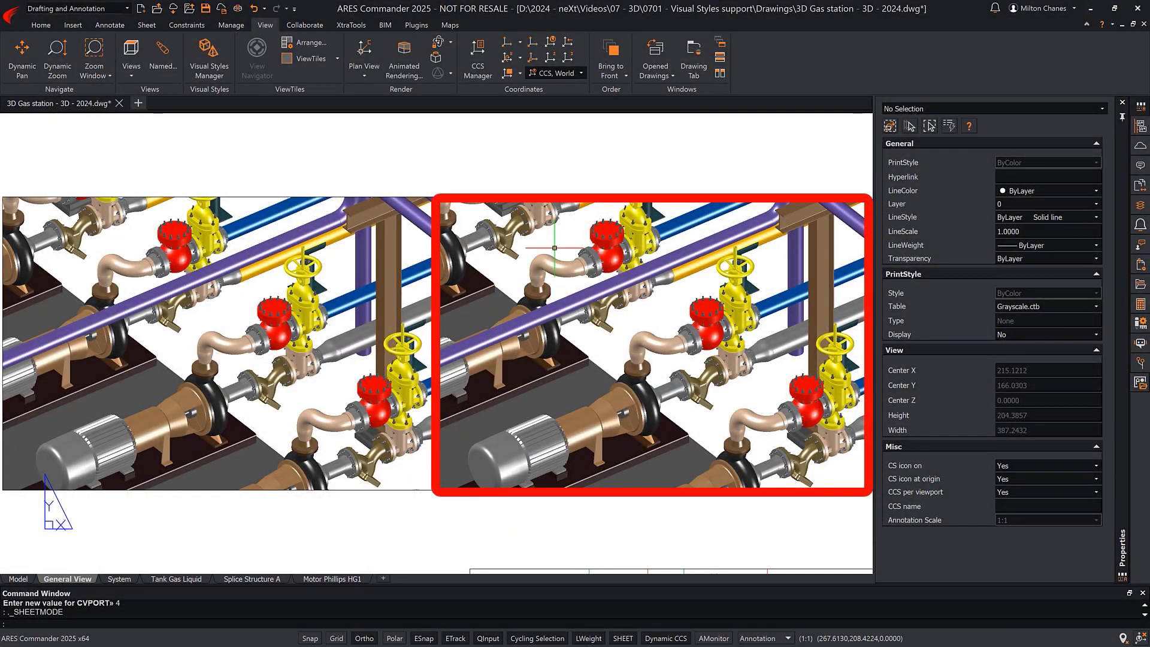
double_click(555, 246)
- Try Shades of Gray and Hidden on the right viewport, then settle on Conceptual
left_click(440, 74)
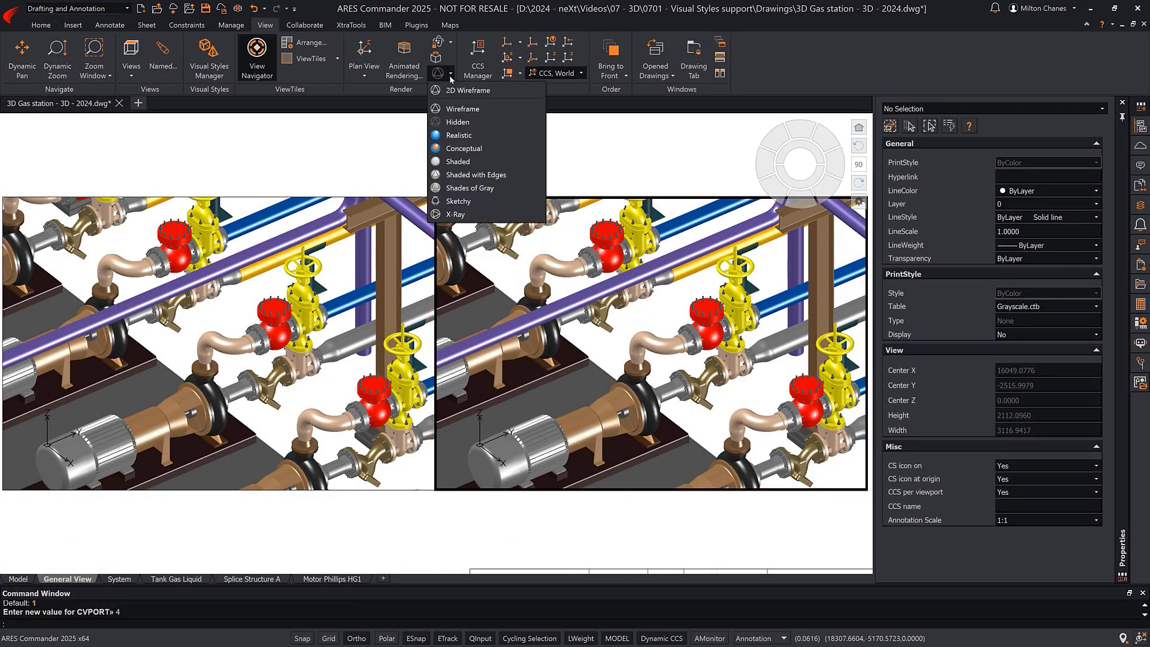
left_click(491, 190)
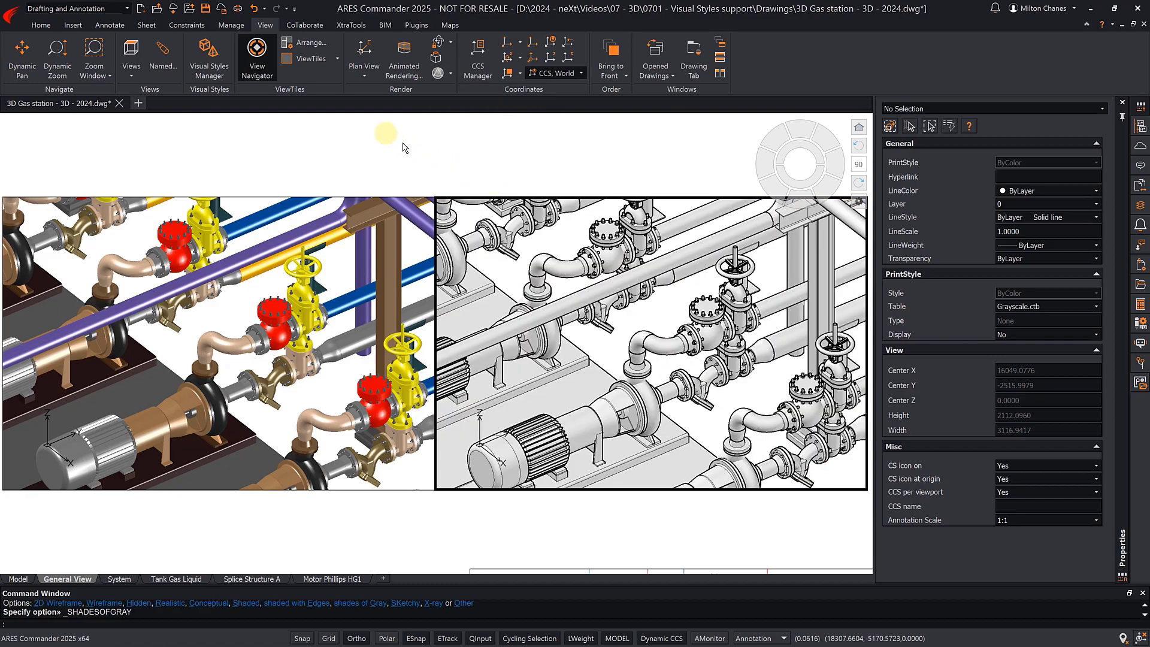
left_click(256, 9)
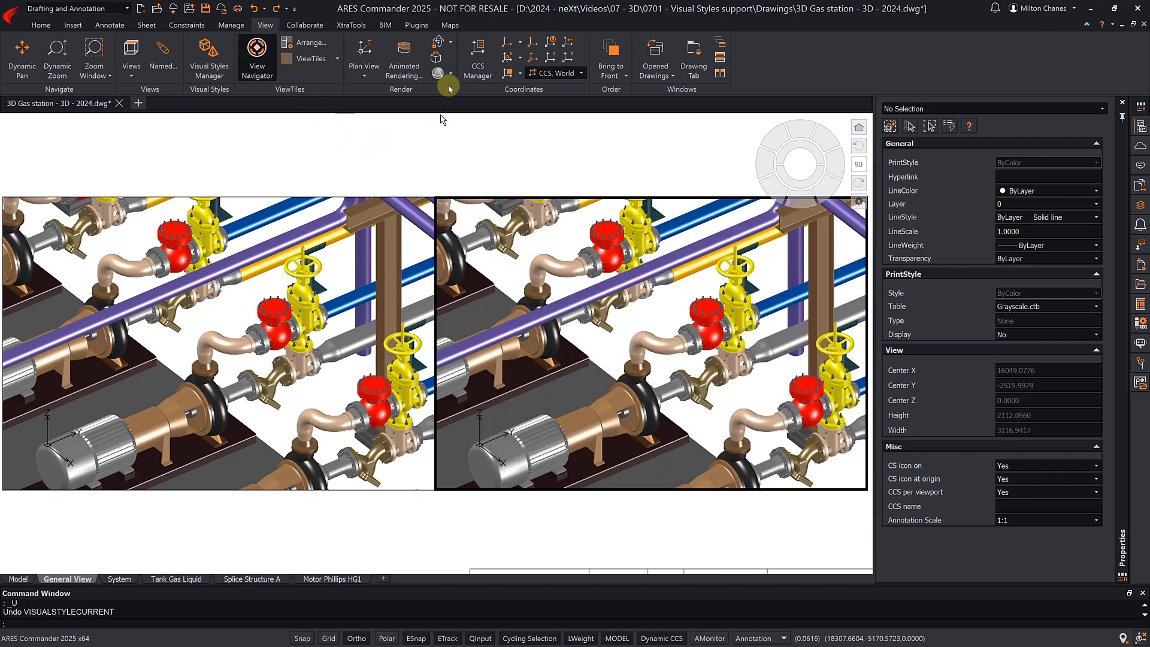
left_click(449, 76)
left_click(485, 109)
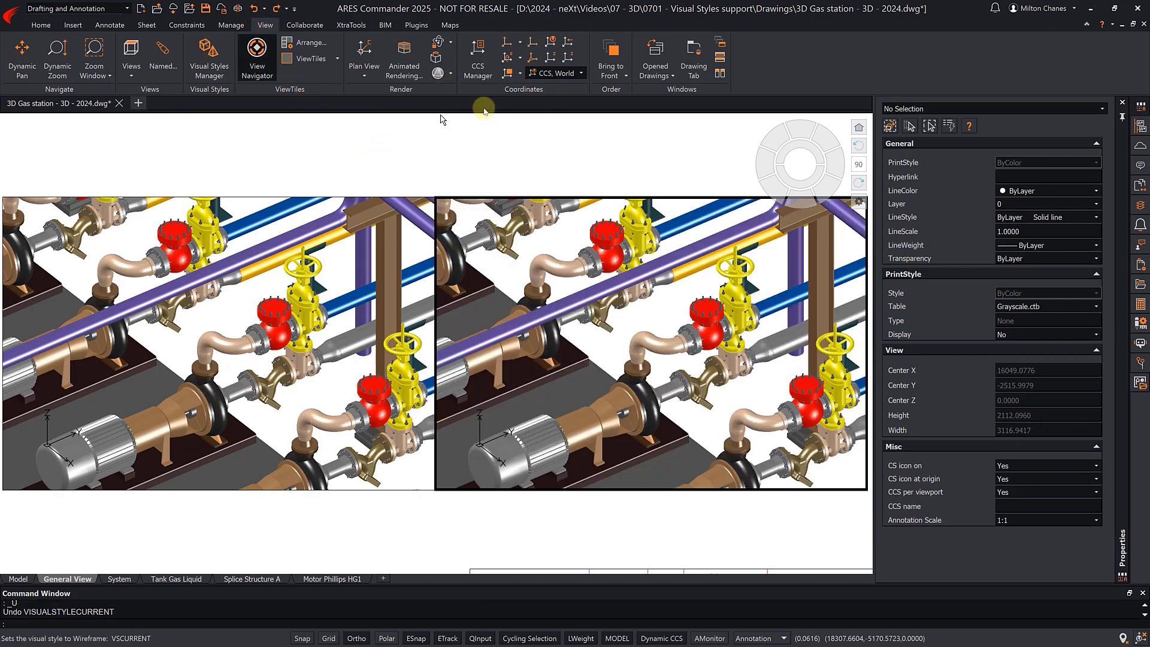
left_click(450, 74)
left_click(476, 122)
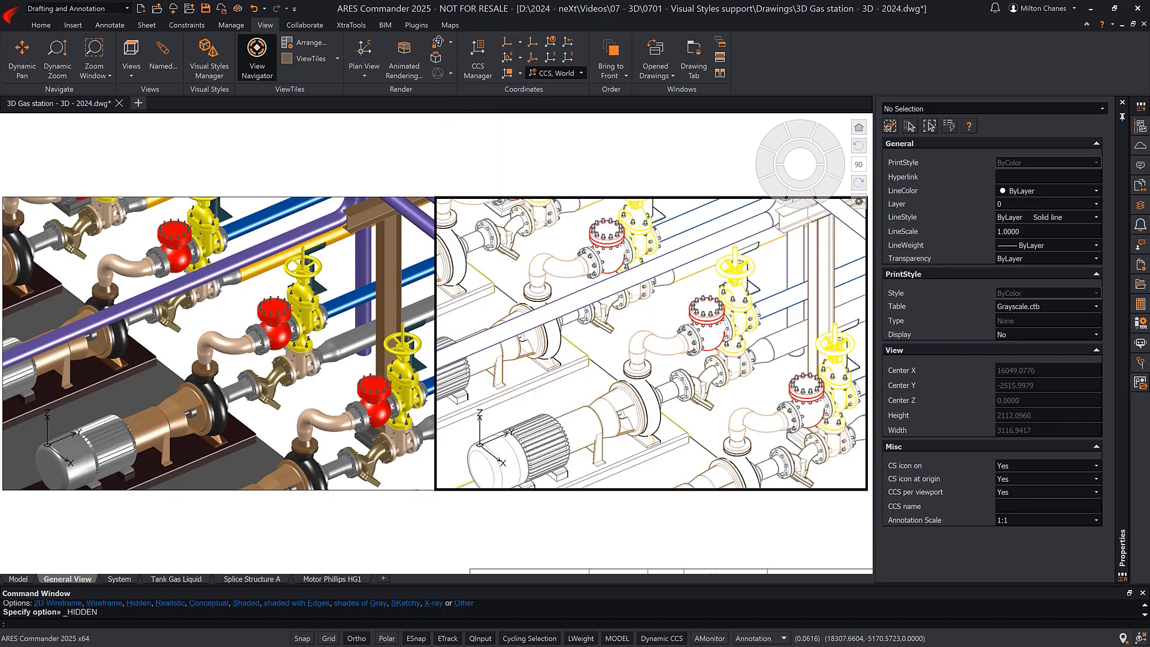
left_click(442, 75)
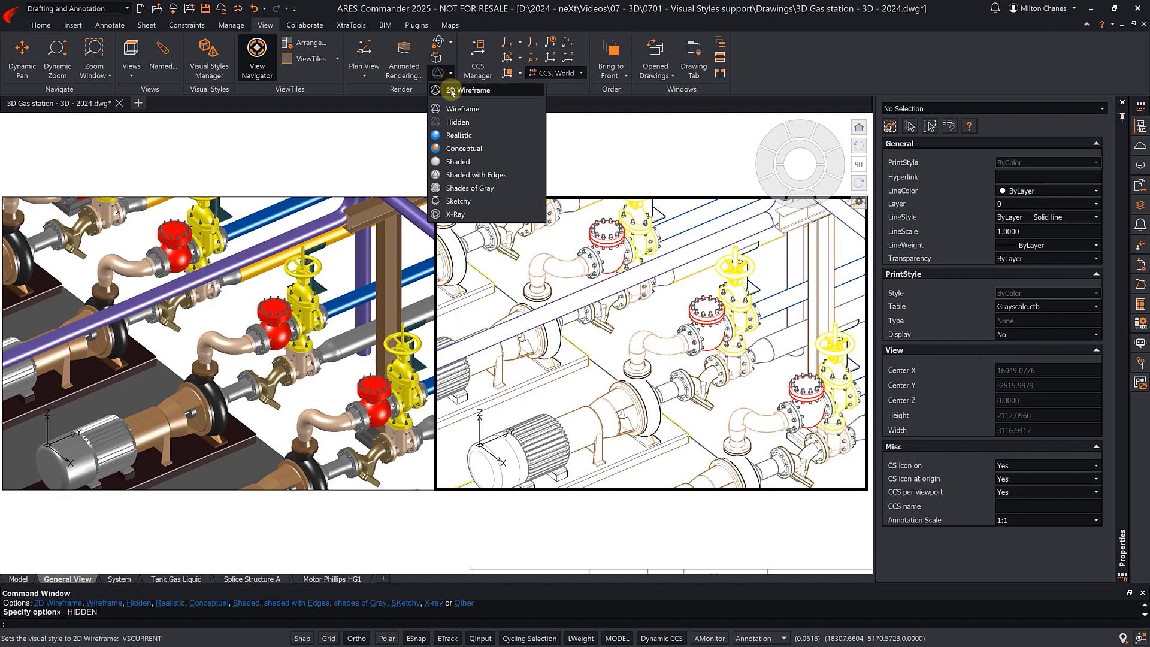
left_click(476, 148)
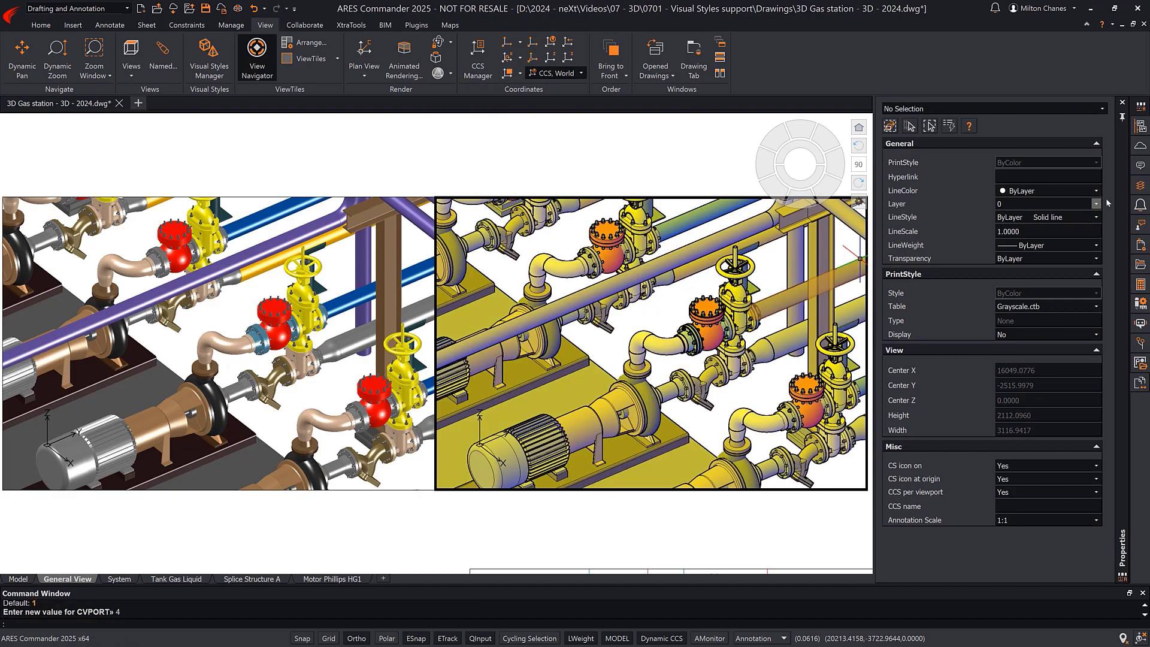
- Freeze layers Accessories through Valve 34 in the right viewport
left_click(1139, 187)
left_click(950, 207)
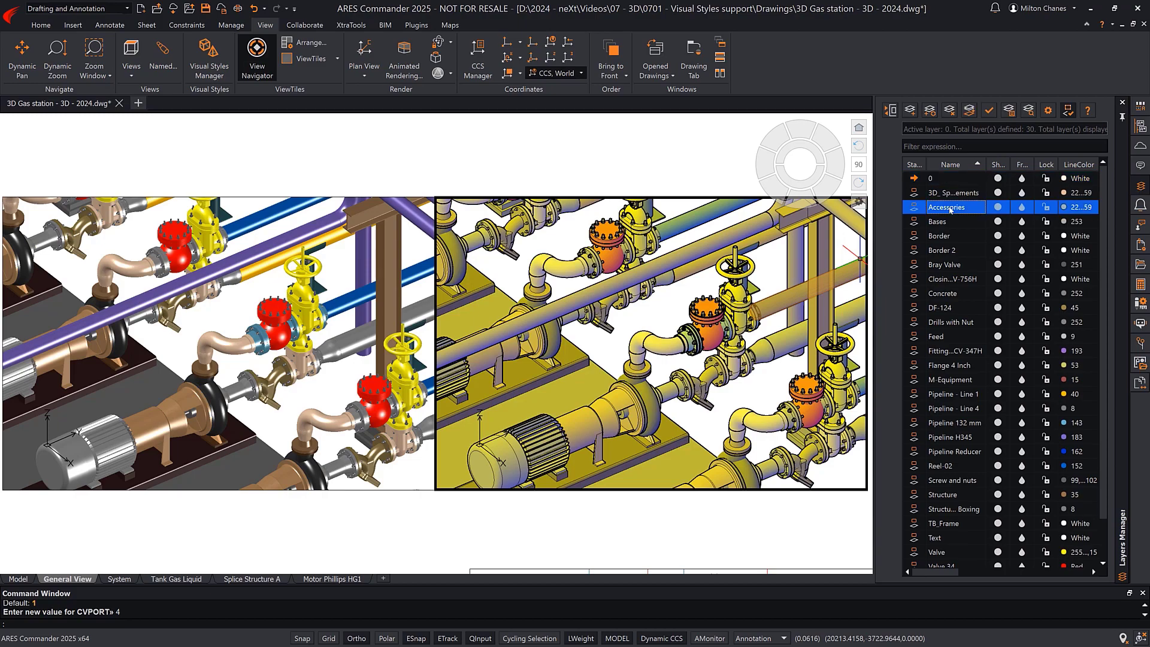
left_click_drag(1106, 207, 1108, 364)
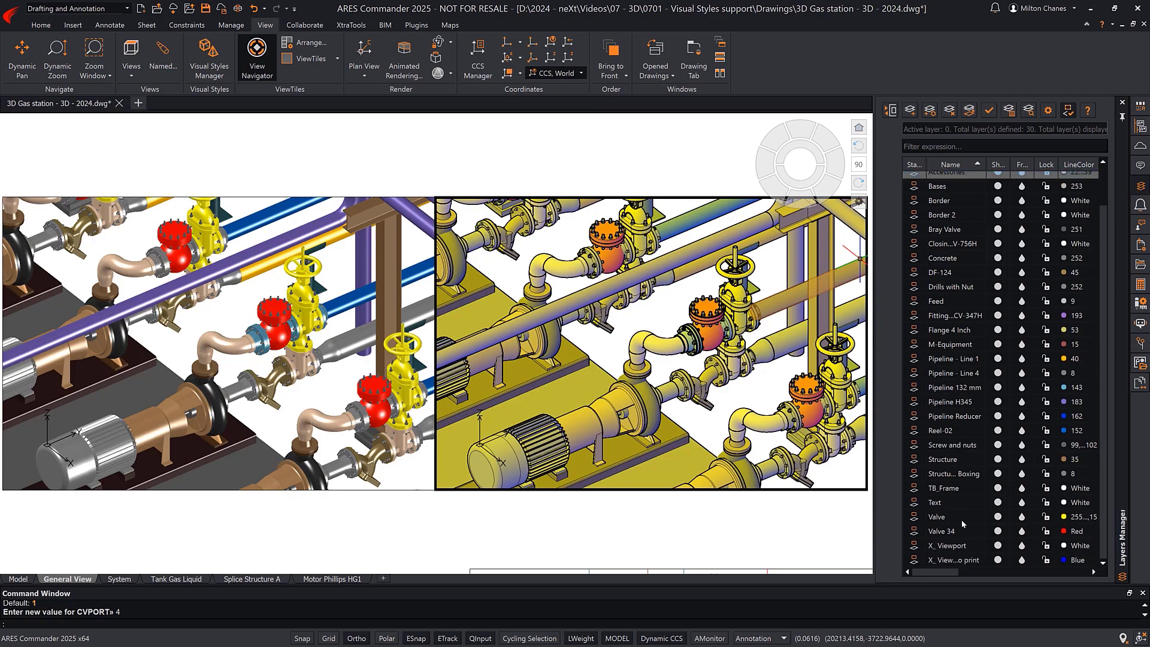
left_click(945, 531, "shift")
left_click_drag(933, 572, 1056, 572)
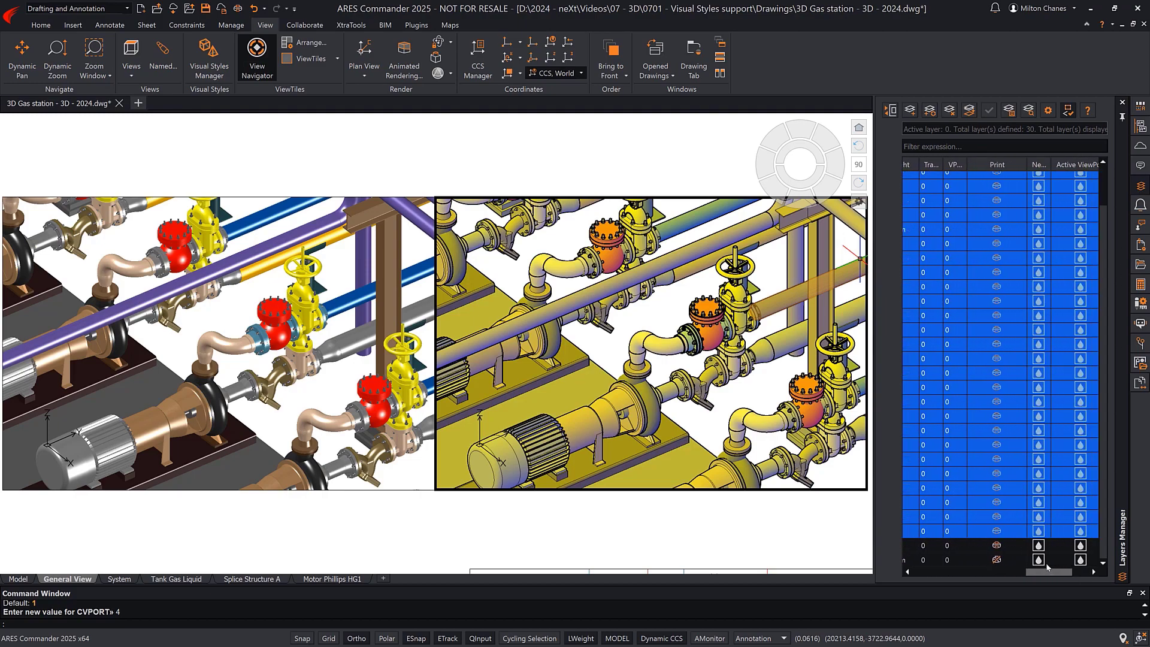
left_click(1047, 531)
- Activate the left viewport and turn off the 3D_Special layer
left_click(330, 258)
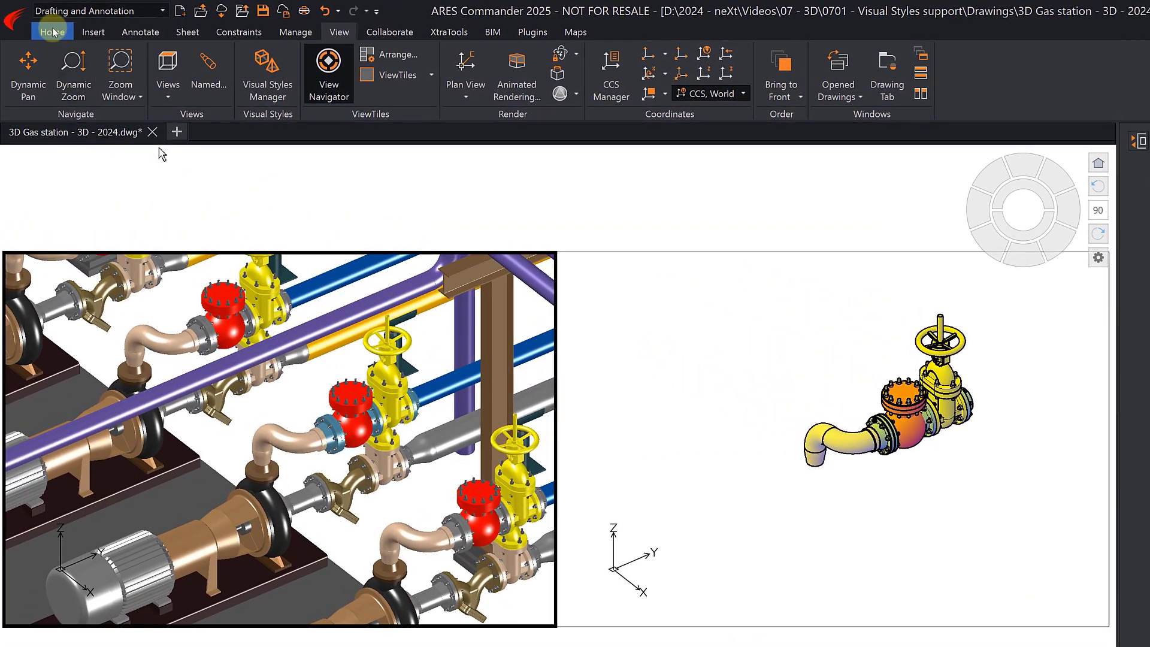
left_click(49, 29)
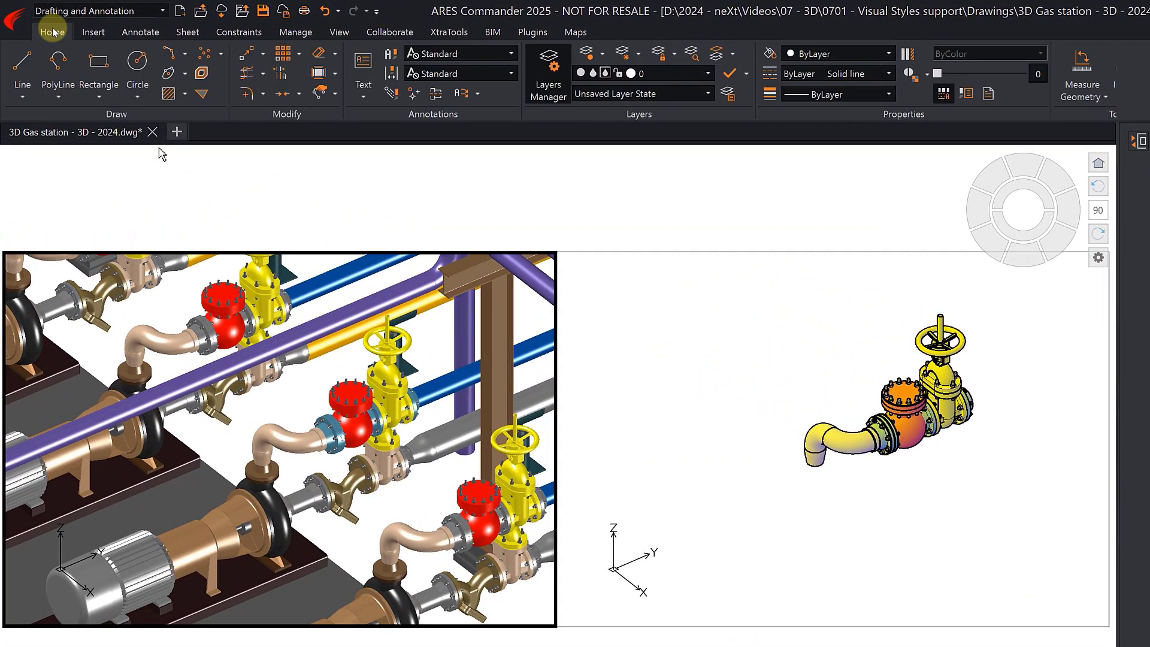
left_click(701, 73)
left_click(595, 102)
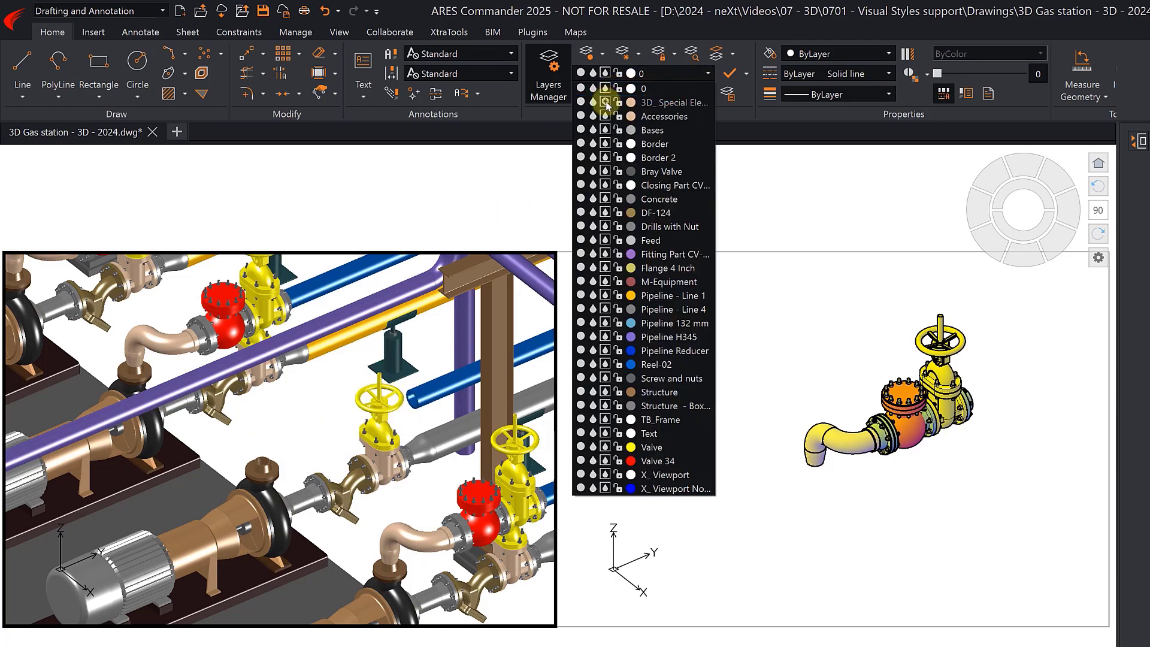
left_click(543, 193)
- Render the left viewport in the Shades of Gray visual style
left_click(339, 32)
left_click(576, 95)
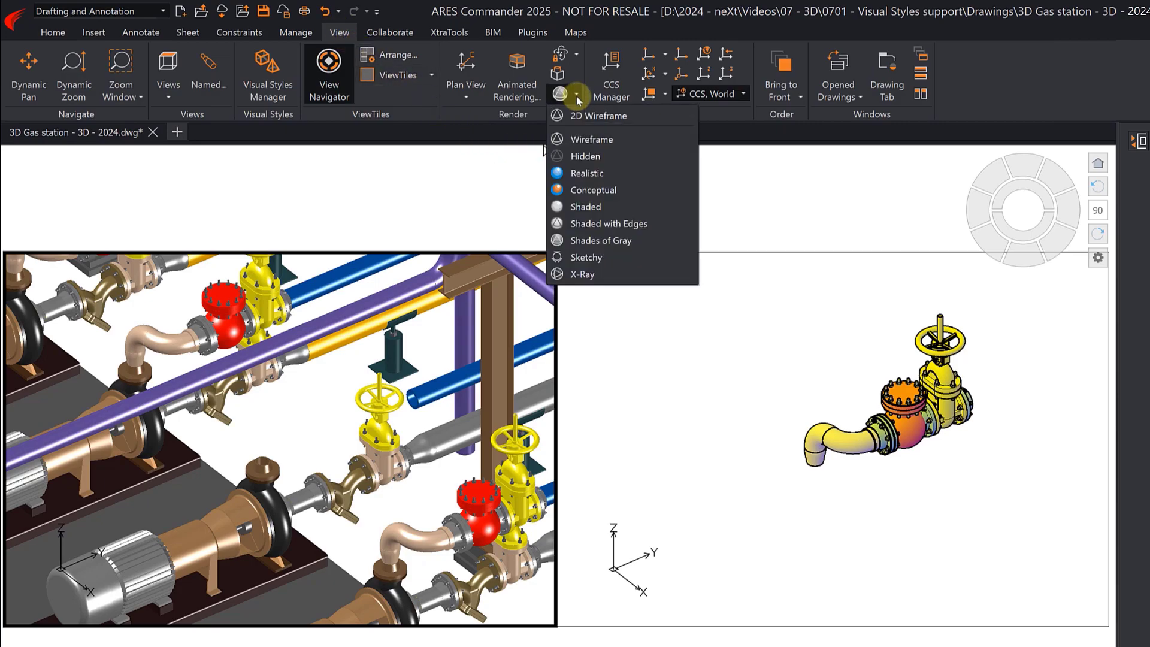
left_click(600, 240)
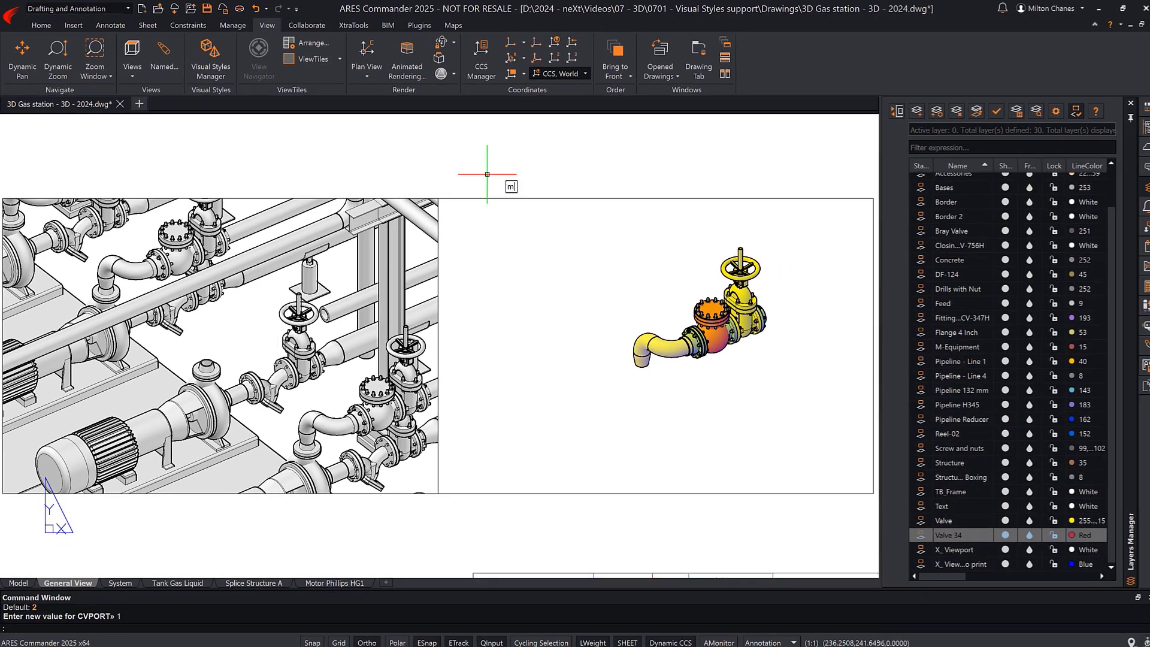
type("select")
- Select the valve-only right viewport and move it to a new sheet position
key("Return")
left_click(534, 212)
key("Return")
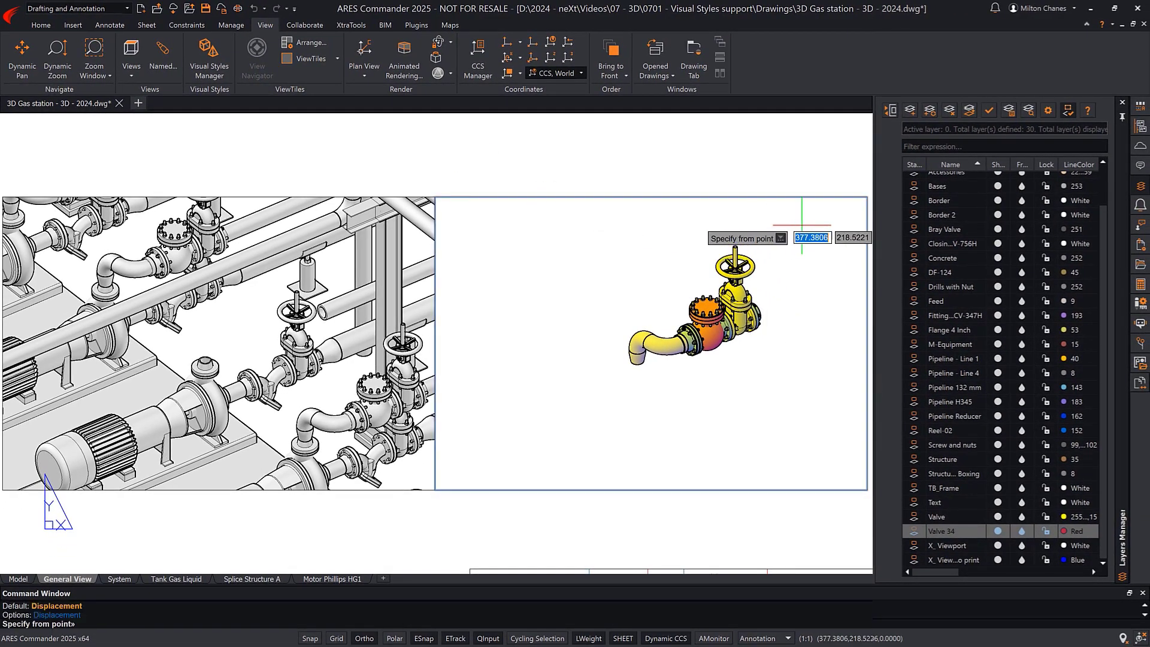
middle_click_drag(470, 169, 731, 174)
left_click(729, 176)
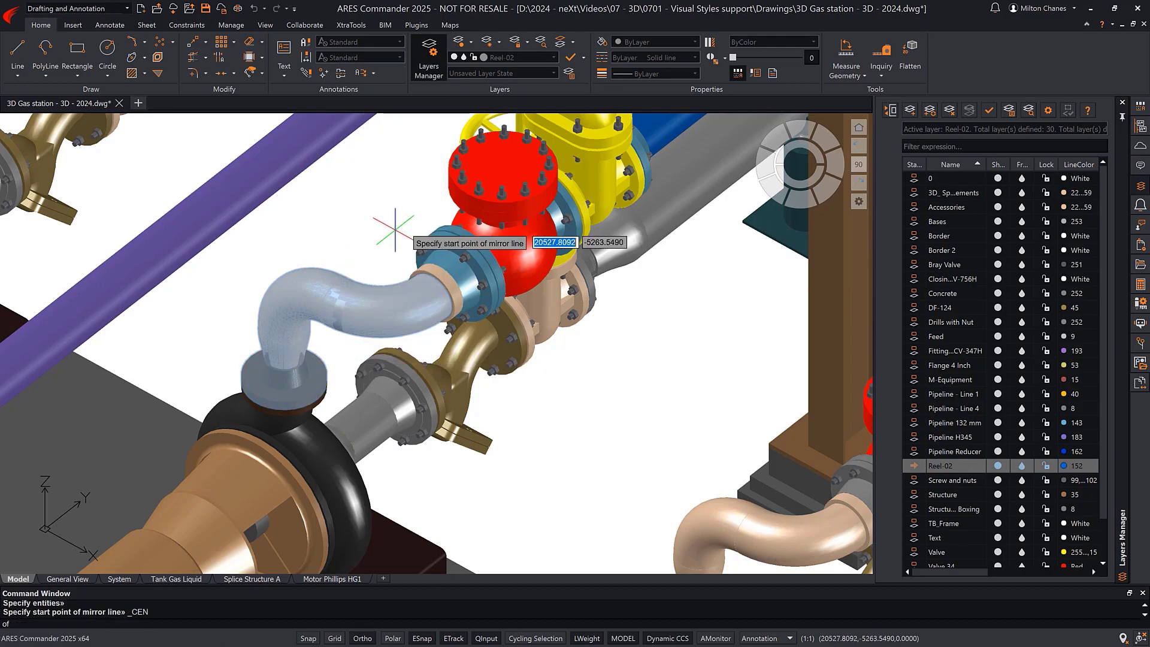
- Mirror the tan U-shaped pipe, keeping the original, then return to General View
left_click(385, 303)
left_click(352, 352)
left_click(393, 400)
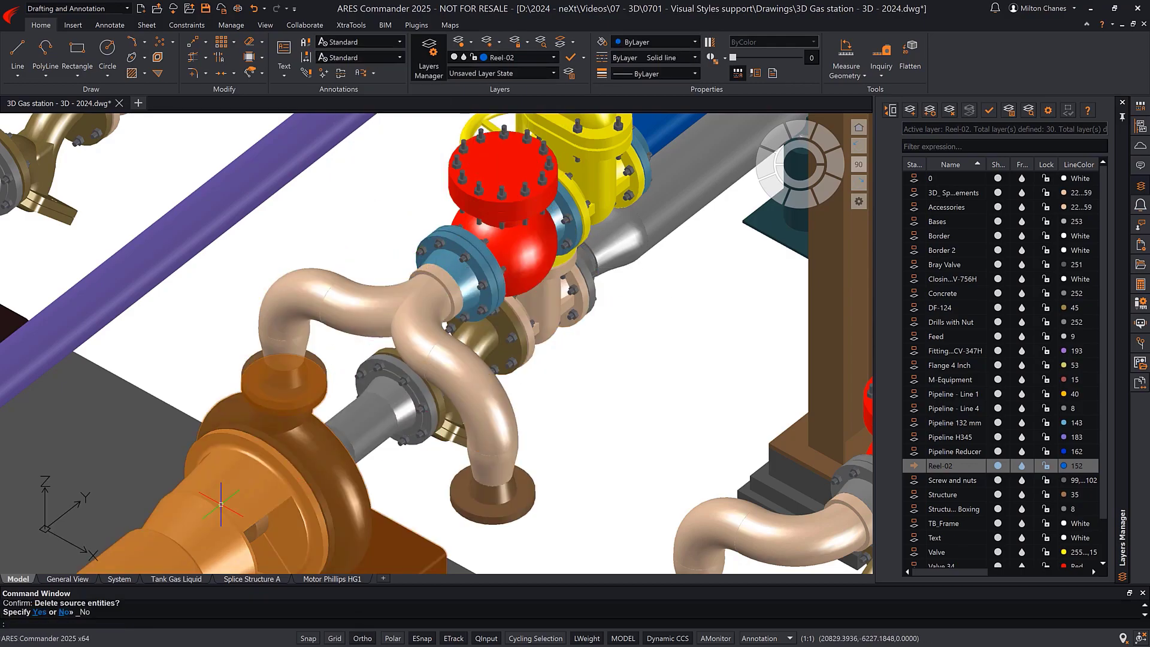
left_click(70, 578)
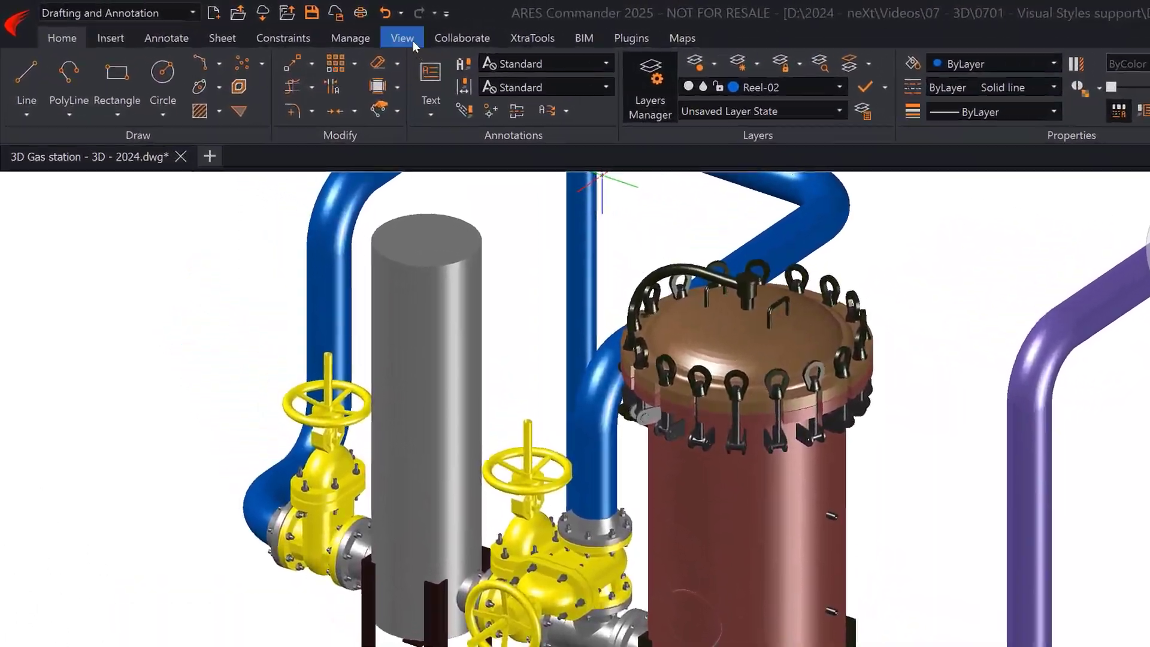
- Show the Visual Styles Manager palette beside the drawing
left_click(316, 32)
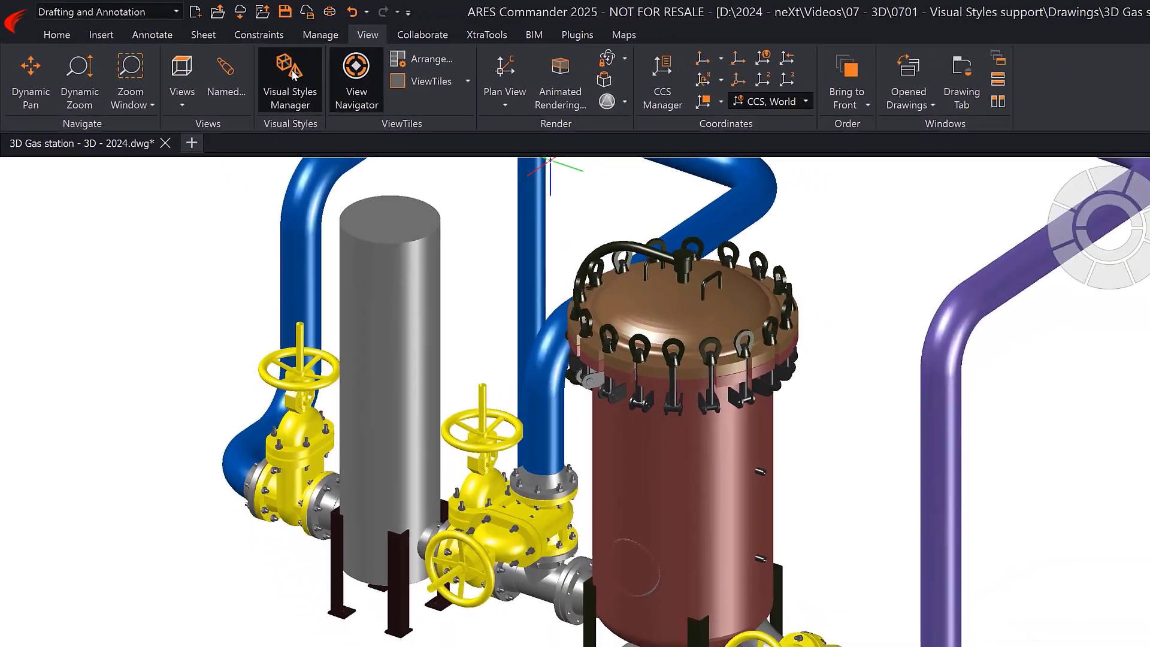
left_click(355, 87)
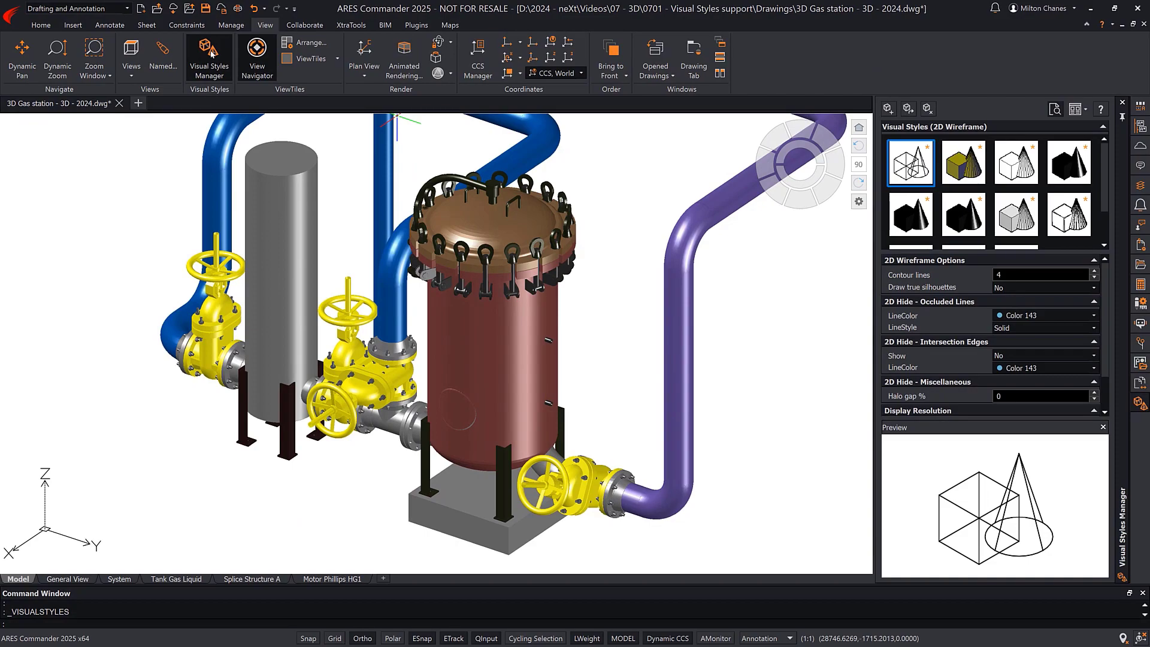
key("Escape")
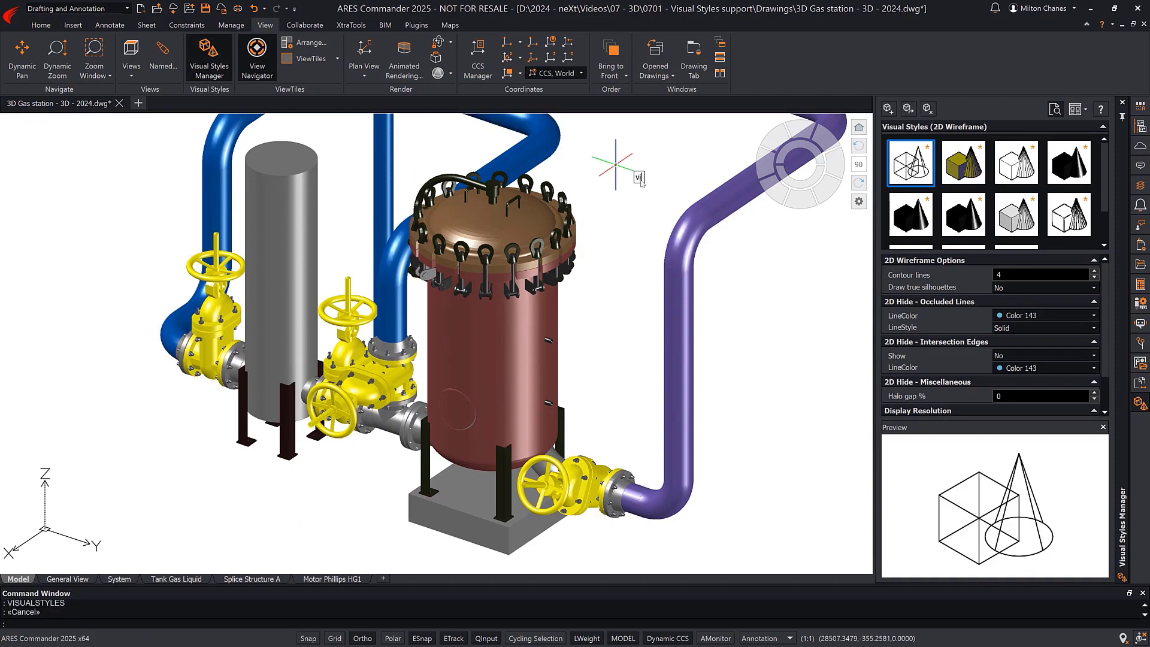
type("ls")
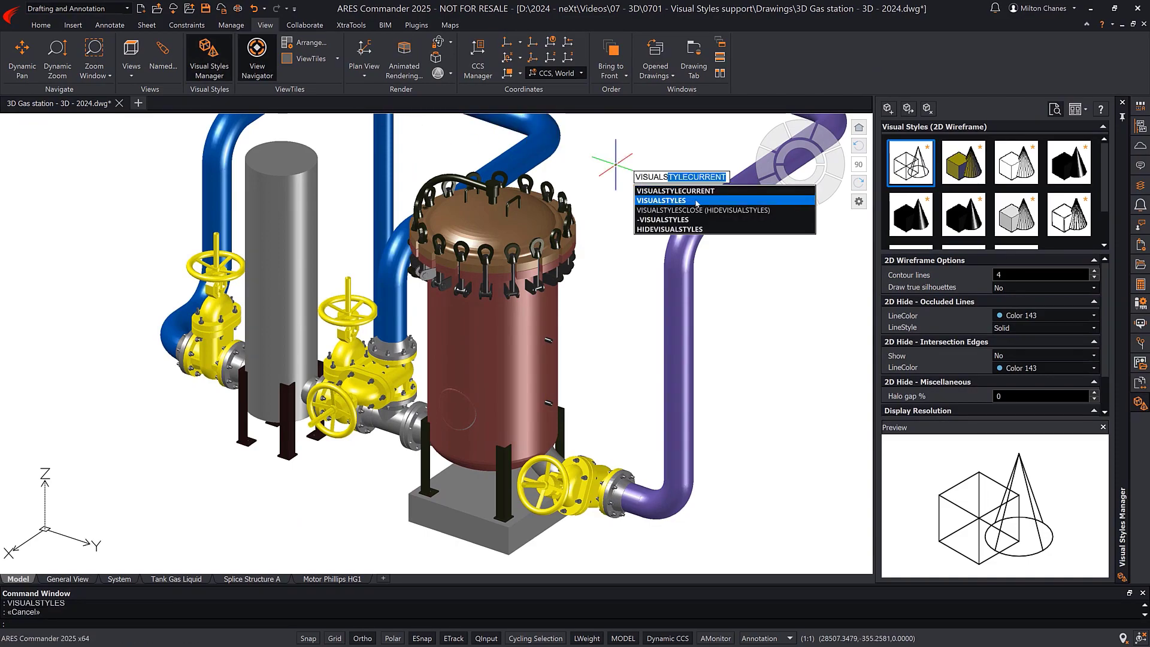
key("Escape")
right_click(820, 64)
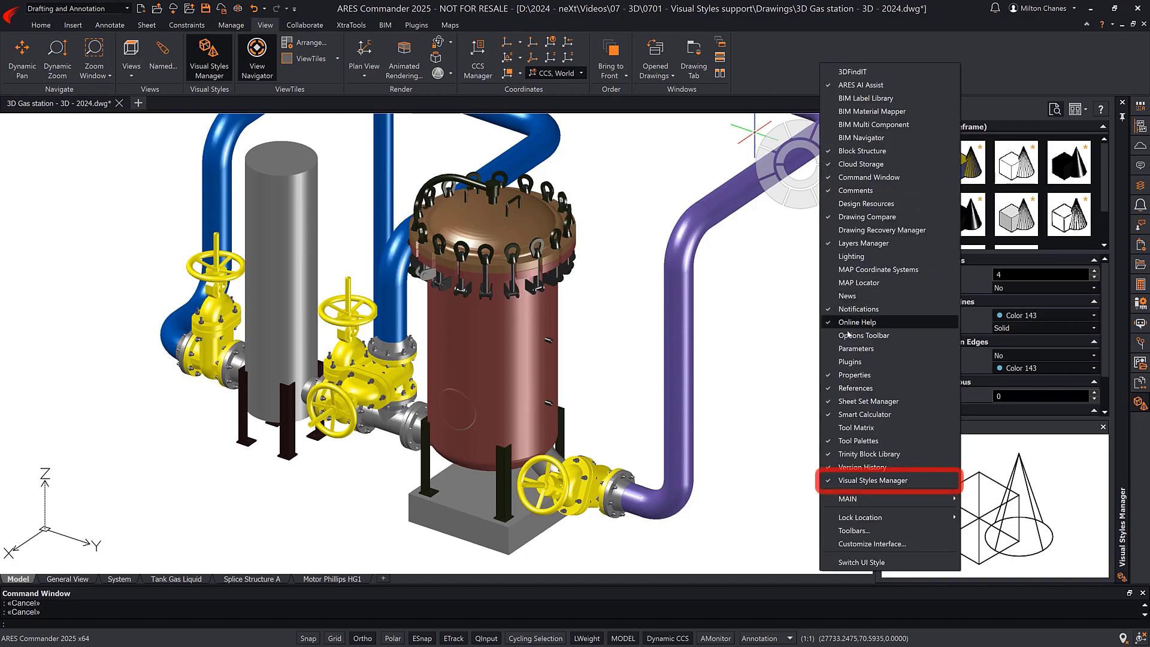
left_click(933, 482)
- Save the drawing and overwrite the Drafting and Annotation workspace with this layout
key("ctrl+s")
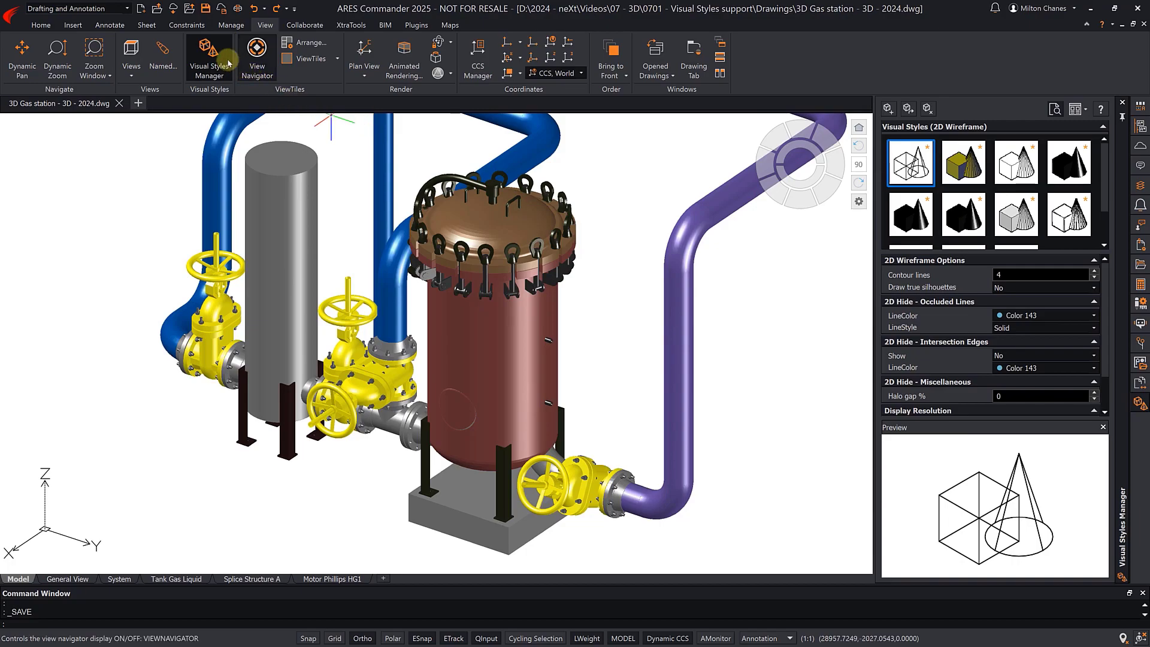
left_click(123, 9)
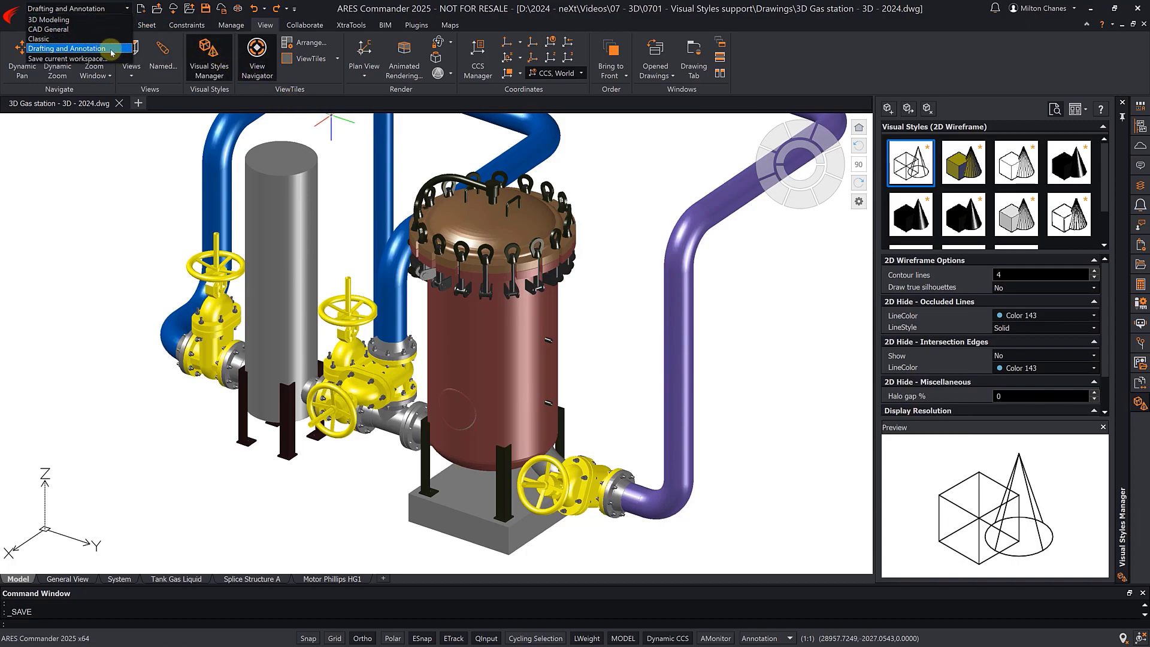
left_click(106, 44)
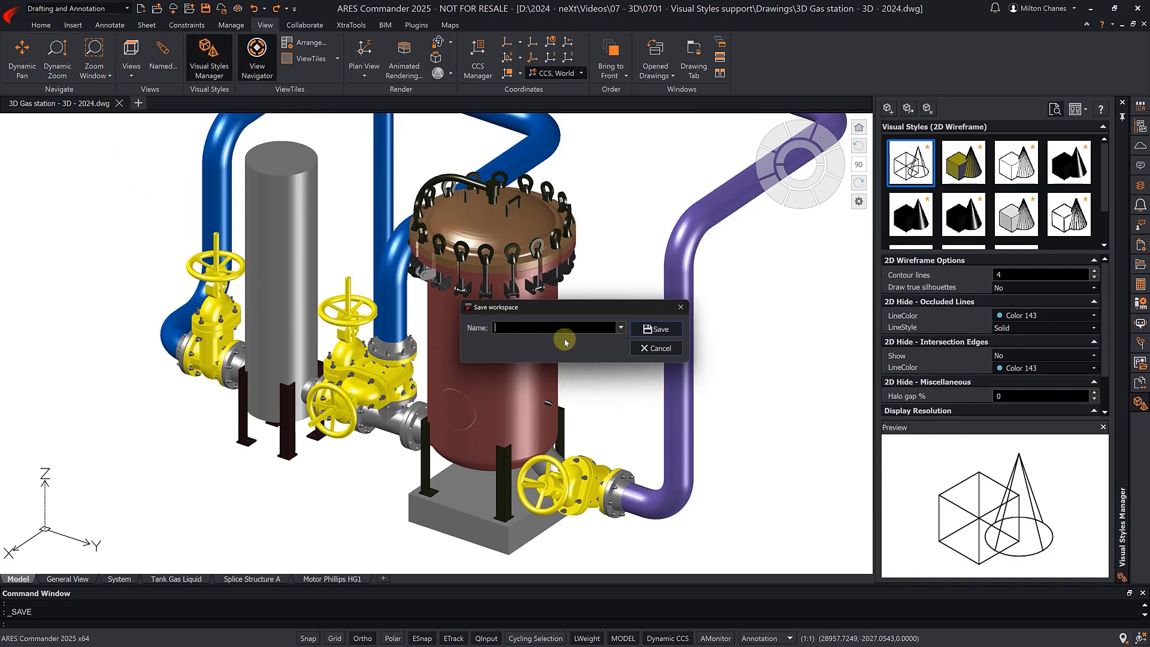
left_click(620, 328)
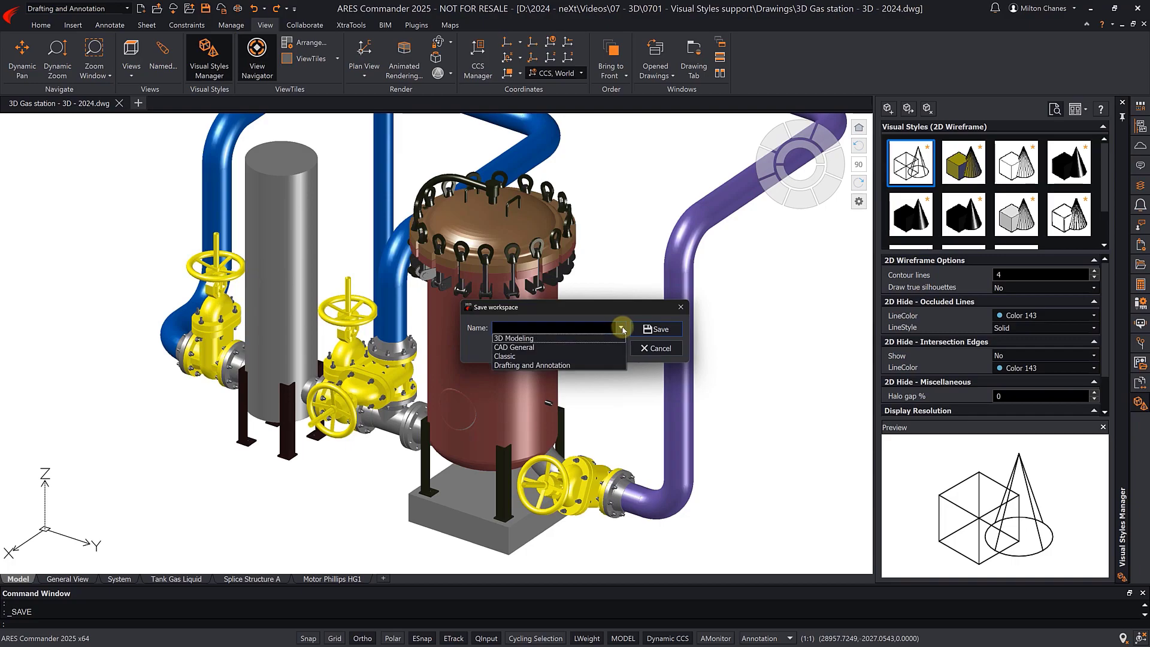
left_click(598, 363)
left_click(659, 330)
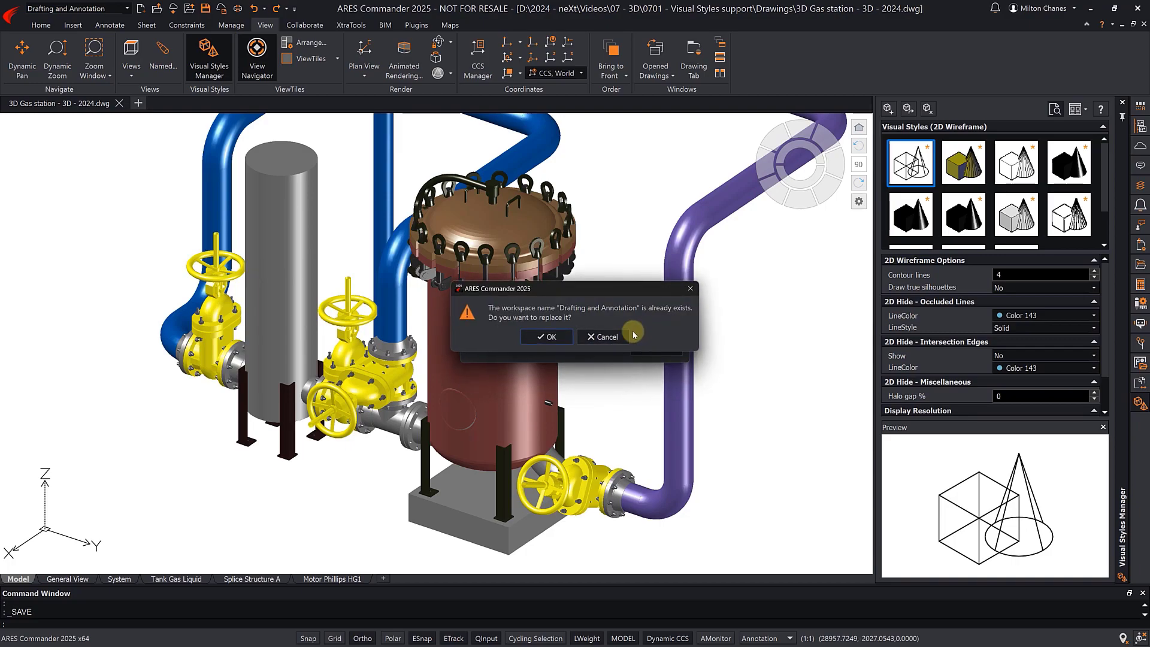
left_click(546, 335)
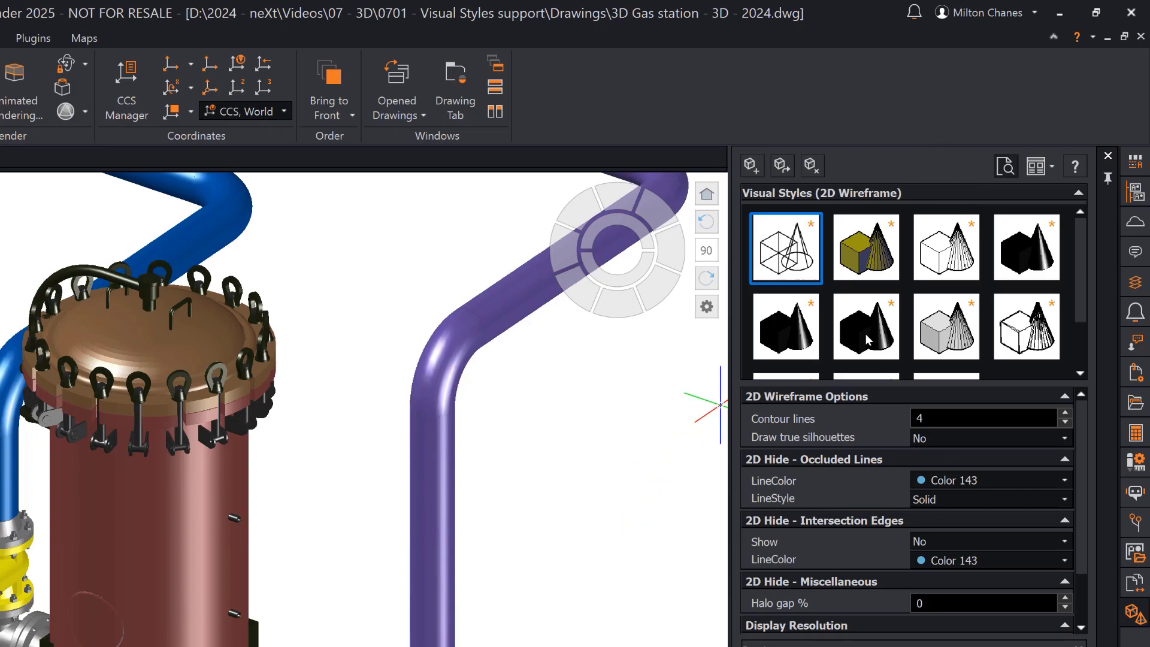
- Apply Shades of Gray to the current viewport, then to all viewports
double_click(951, 329)
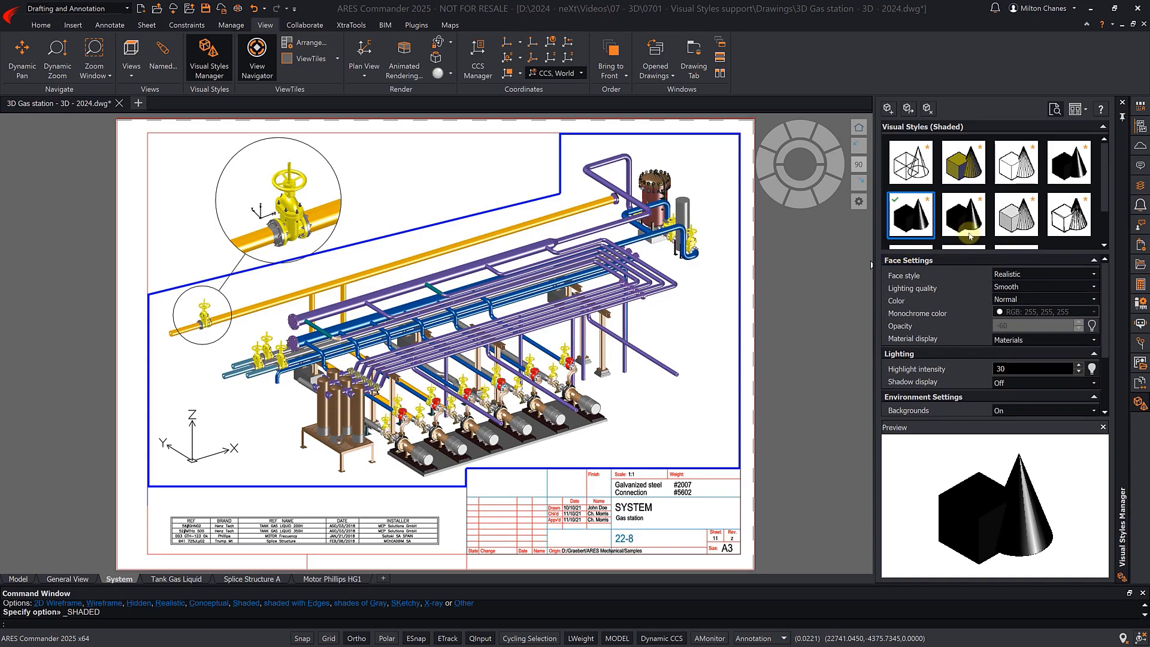
left_click(1013, 215)
right_click(1015, 212)
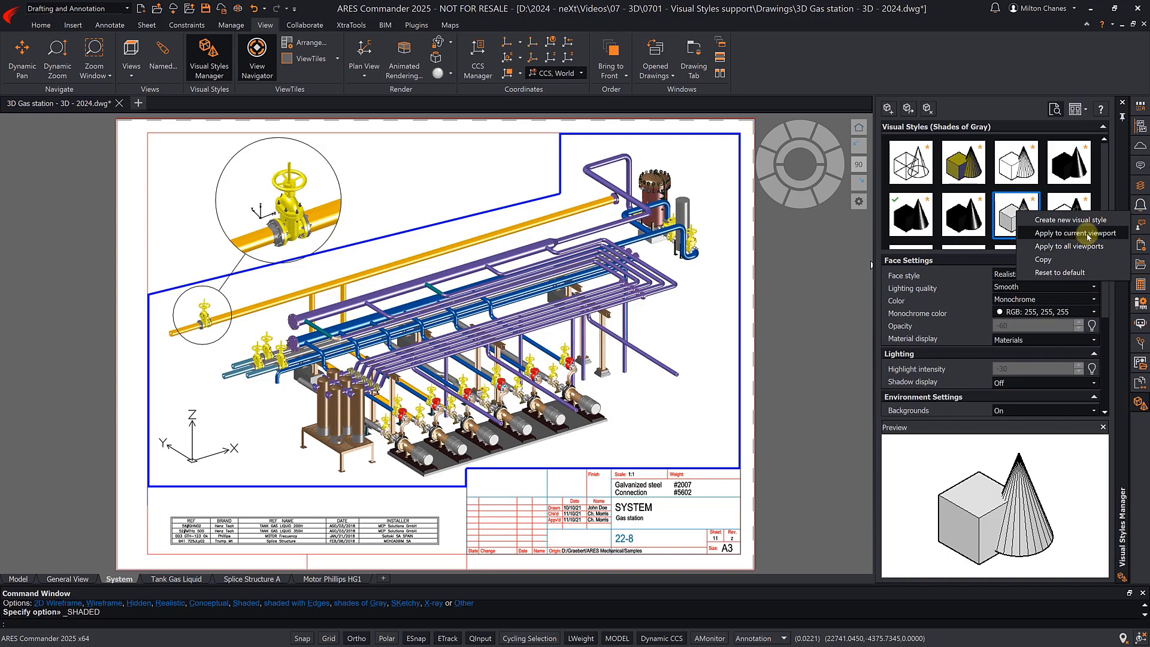
left_click(1088, 235)
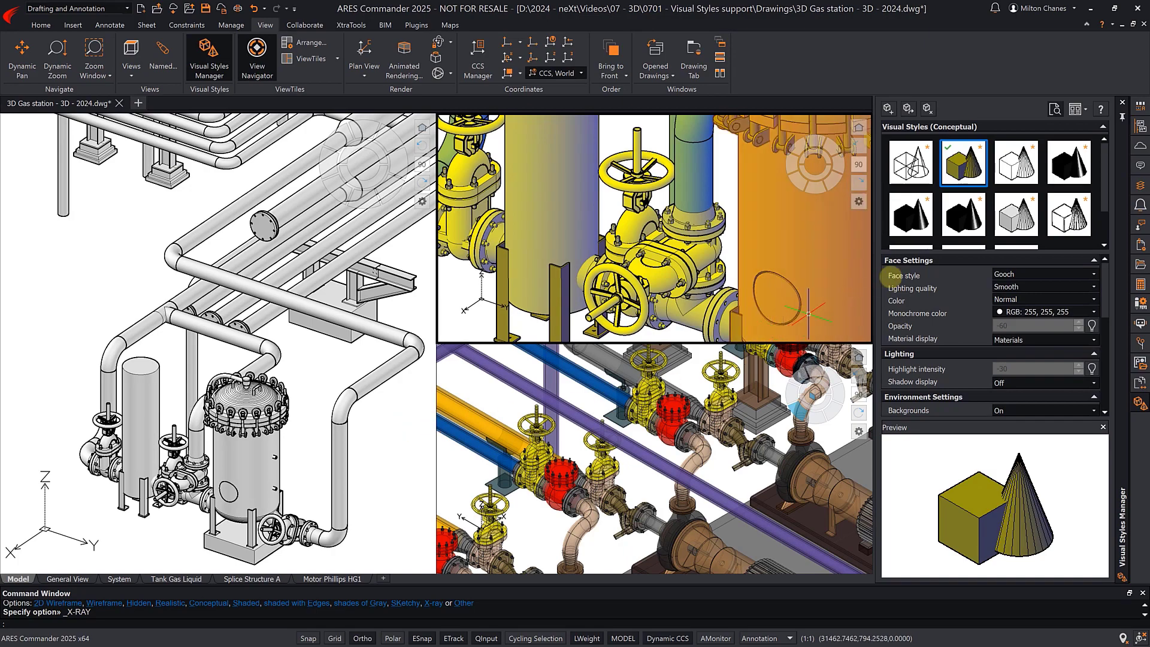
right_click(1013, 218)
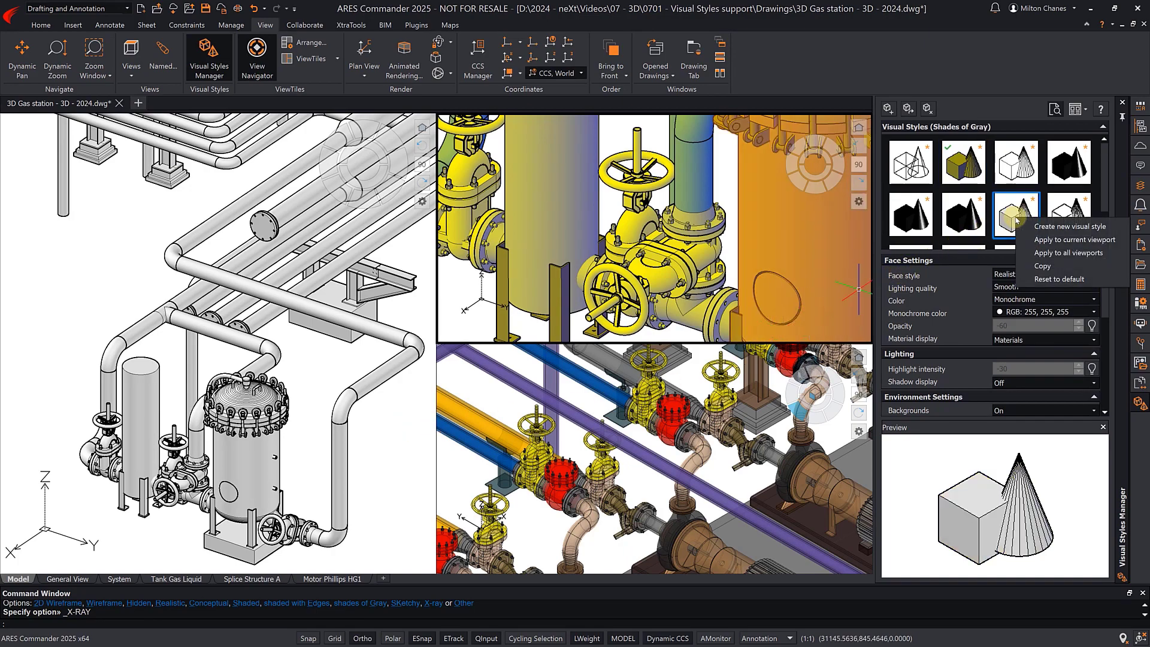
left_click(1061, 252)
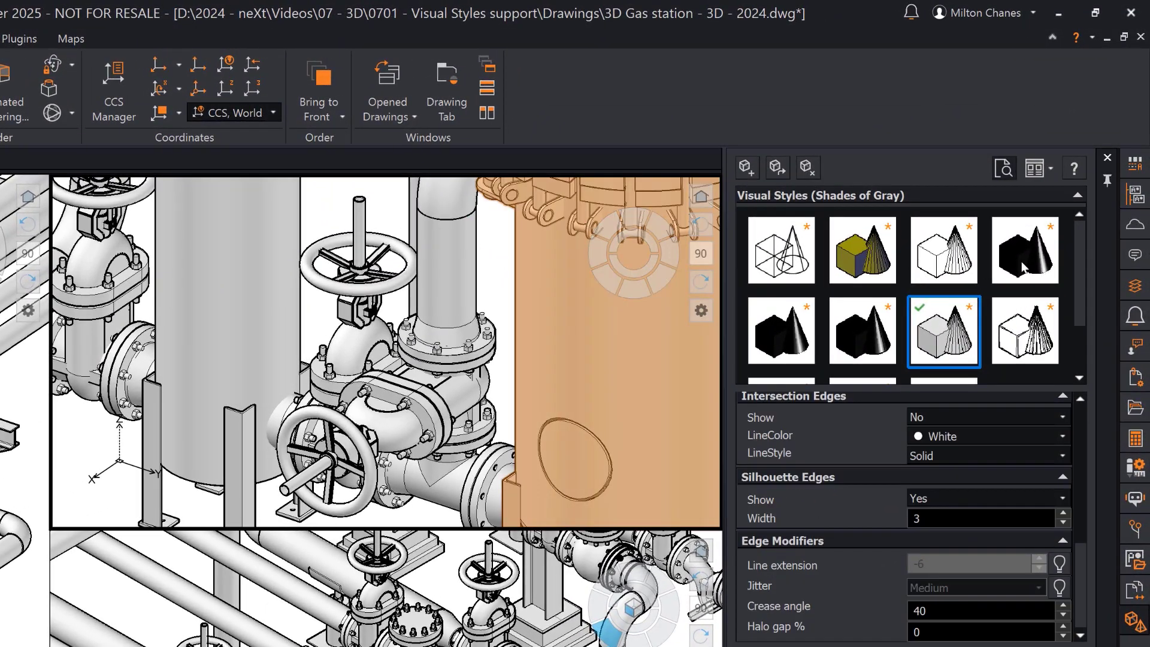
left_click_drag(1081, 260, 1084, 308)
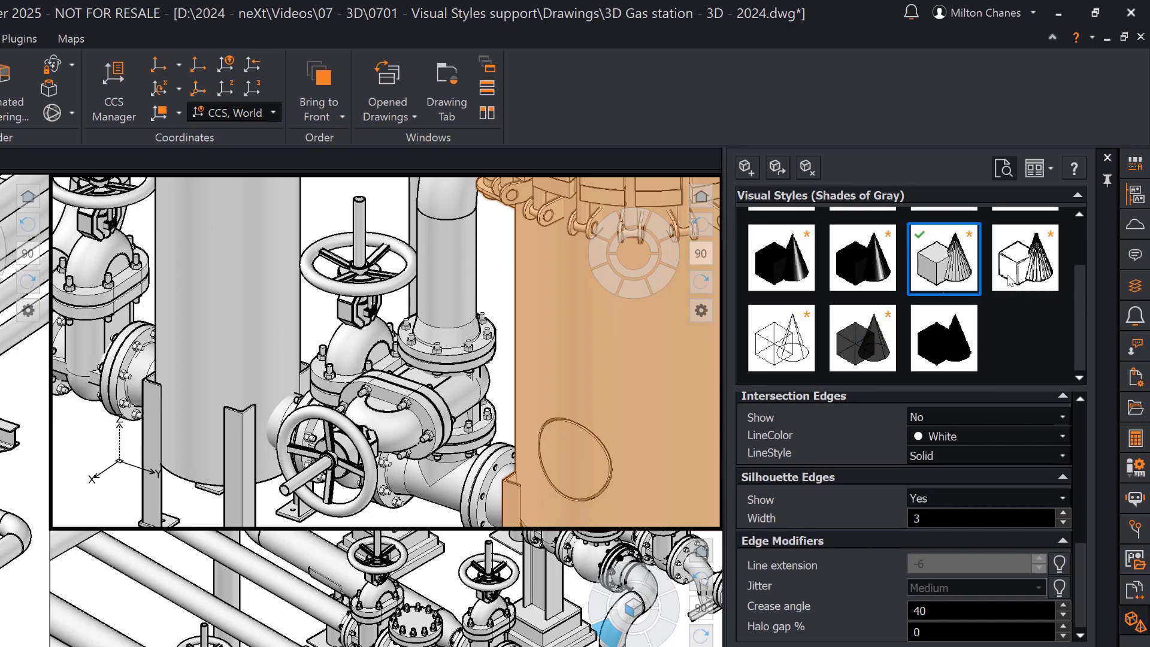
right_click(934, 252)
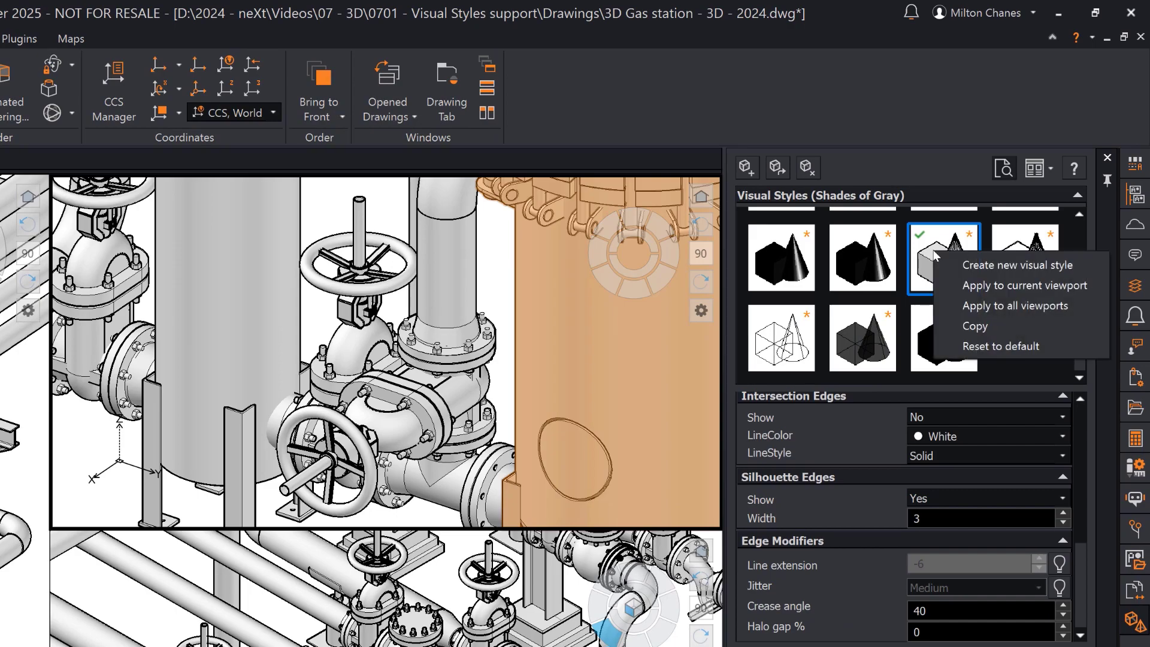
key("Escape")
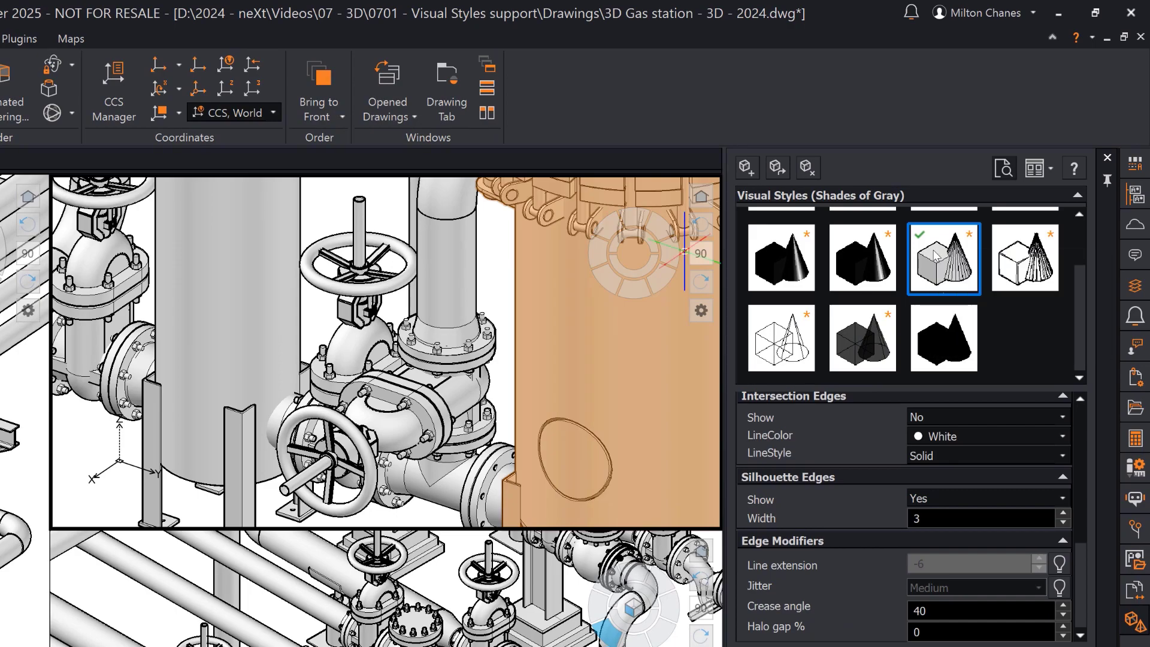
left_click(947, 325)
right_click(947, 330)
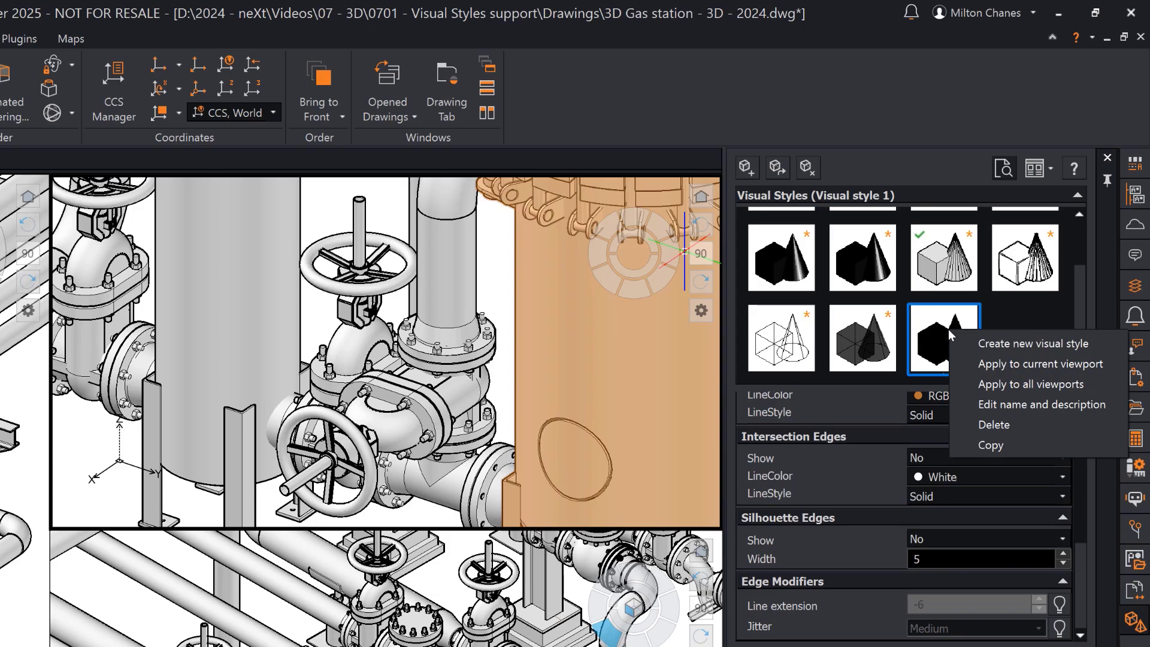
key("Escape")
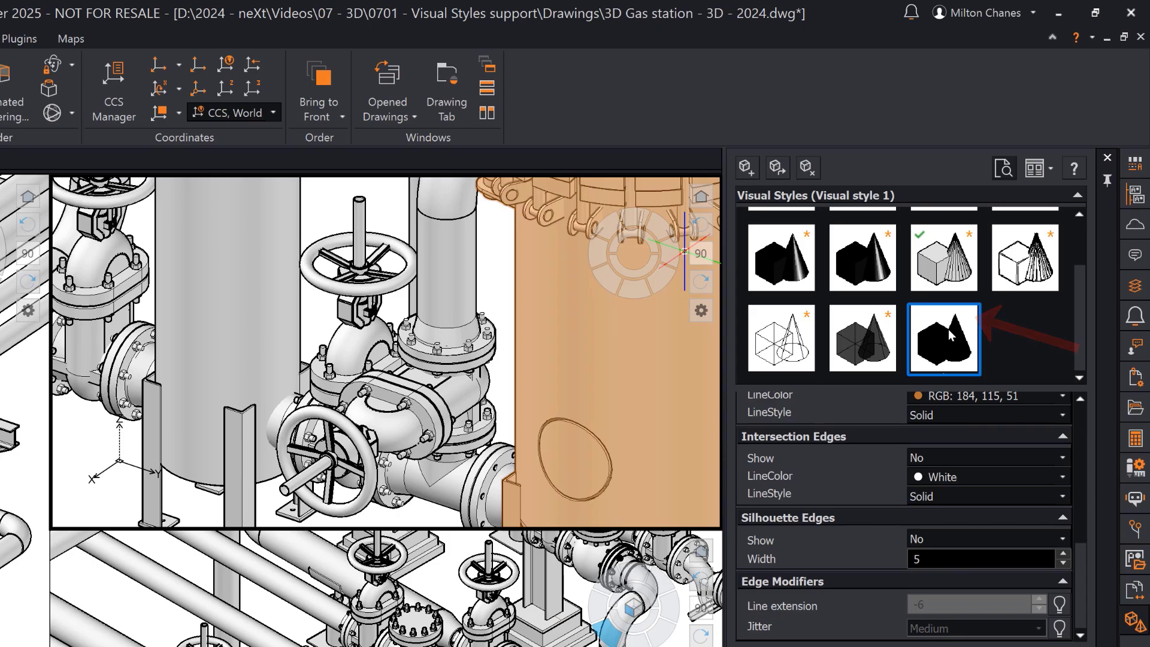
right_click(947, 329)
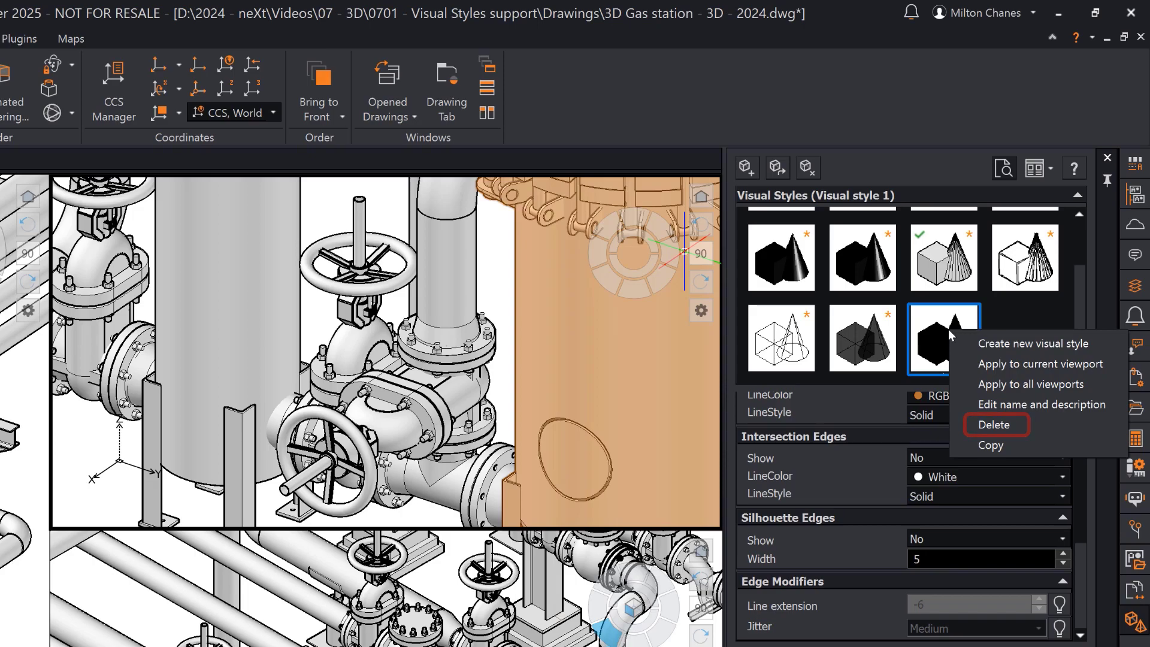
key("Escape")
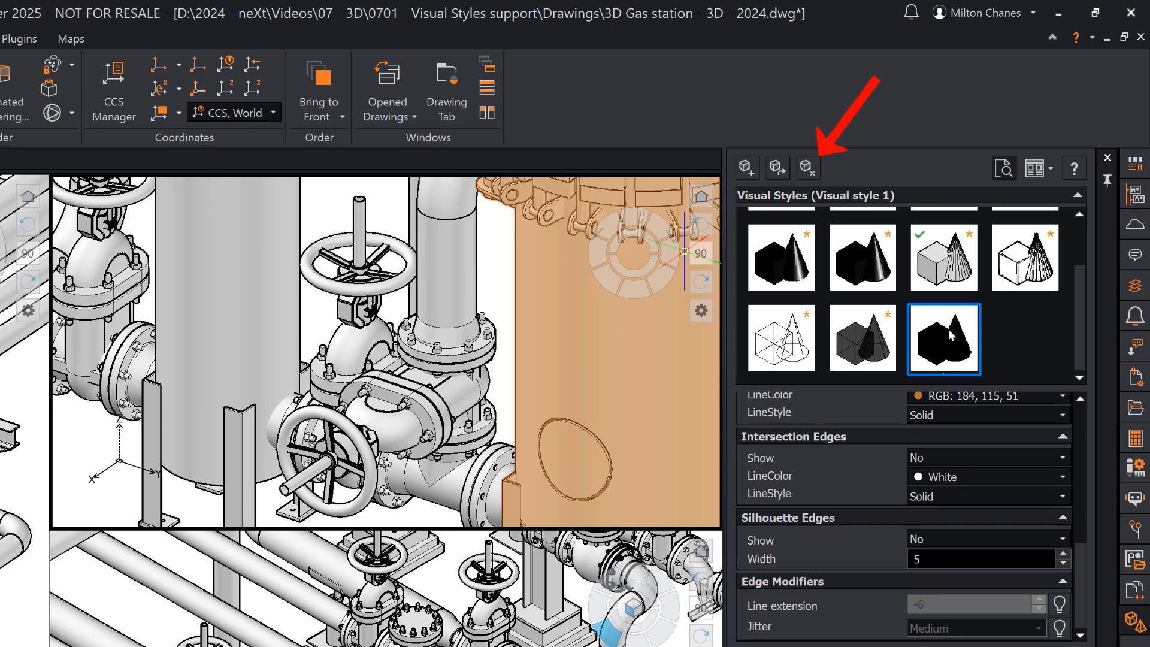
key("Escape")
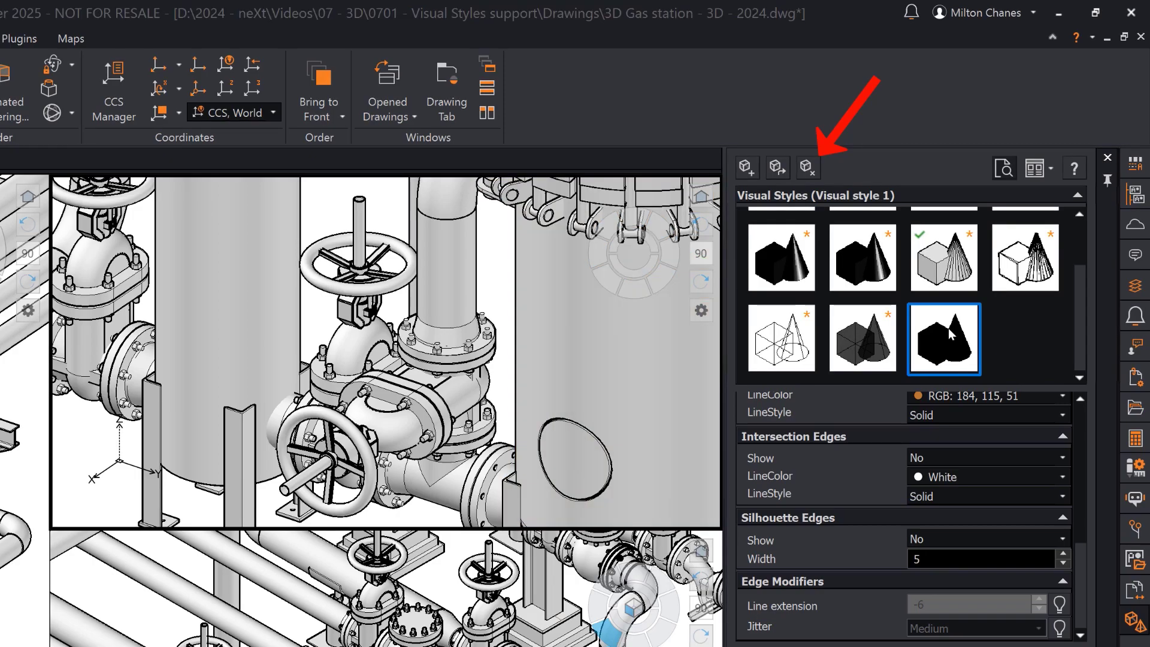
- Delete Visual style 1 and create a new visual style based on Shaded
left_click(804, 164)
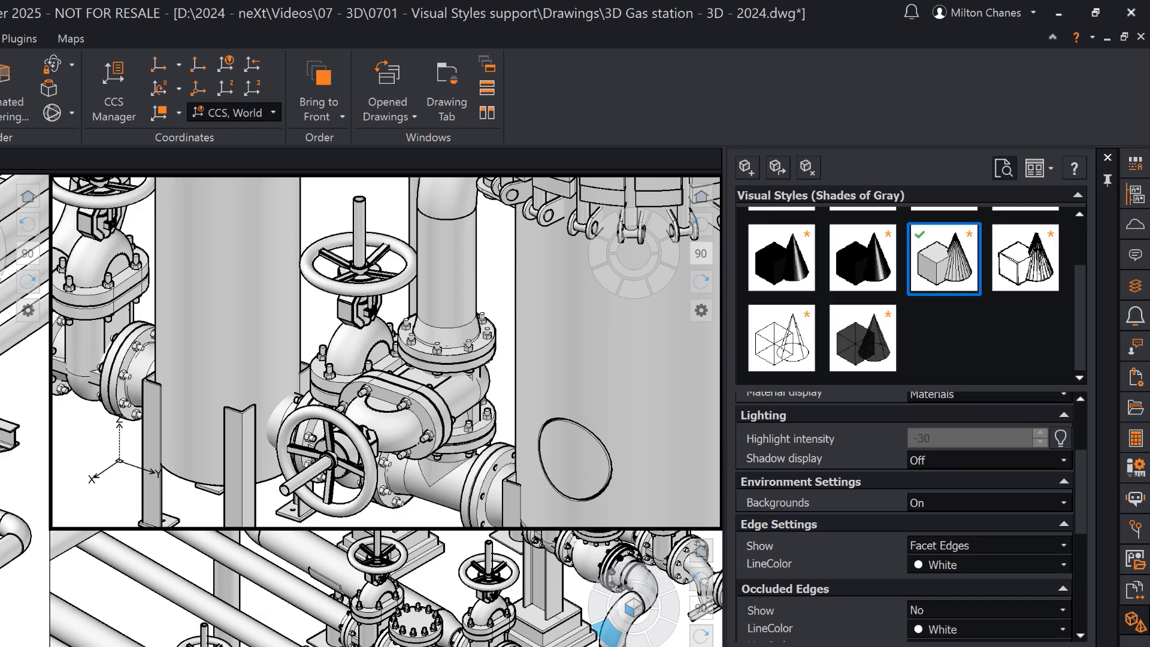
left_click(778, 255)
right_click(778, 255)
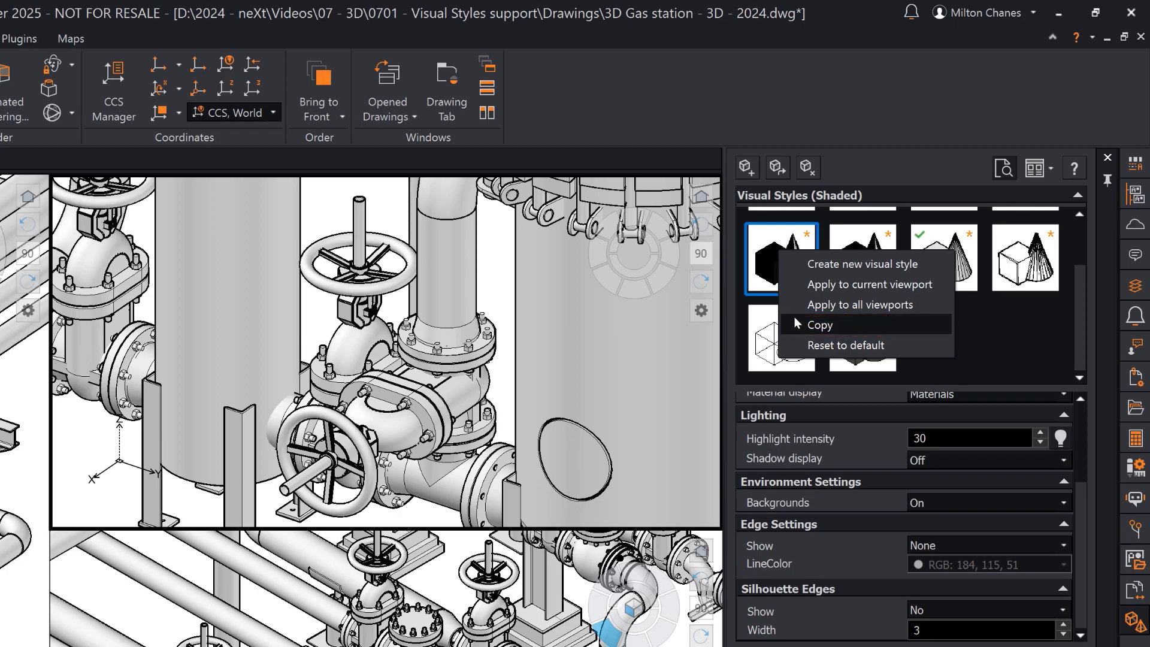
left_click(809, 265)
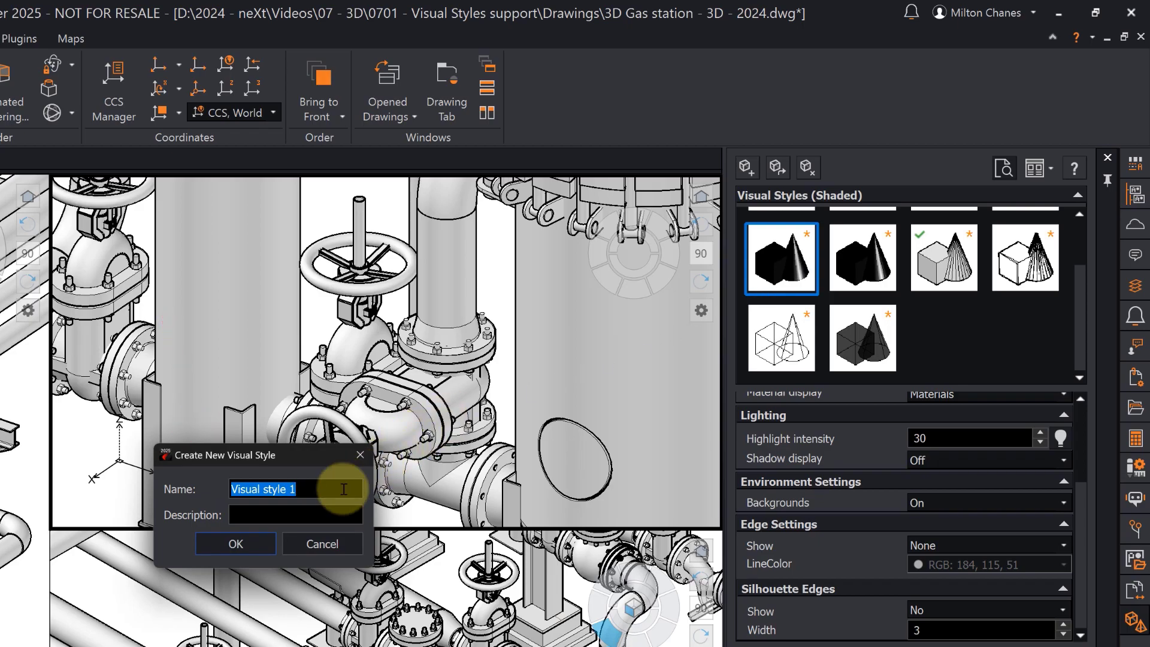
left_click(266, 541)
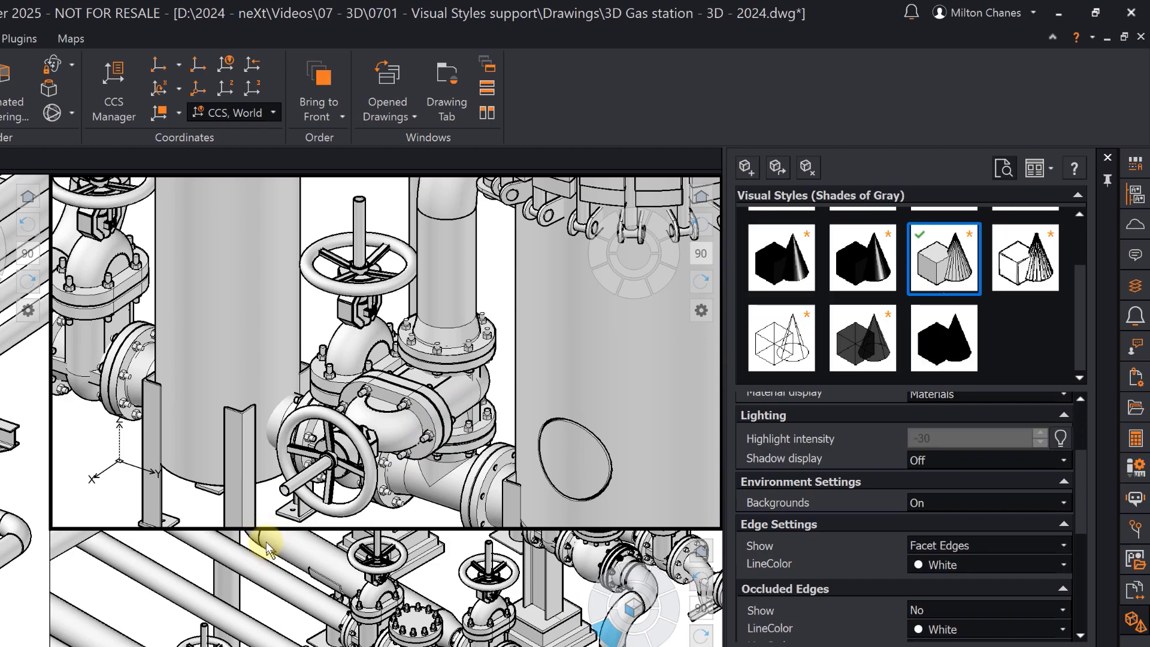
- Start editing the new style's name and description
left_click(941, 345)
right_click(946, 338)
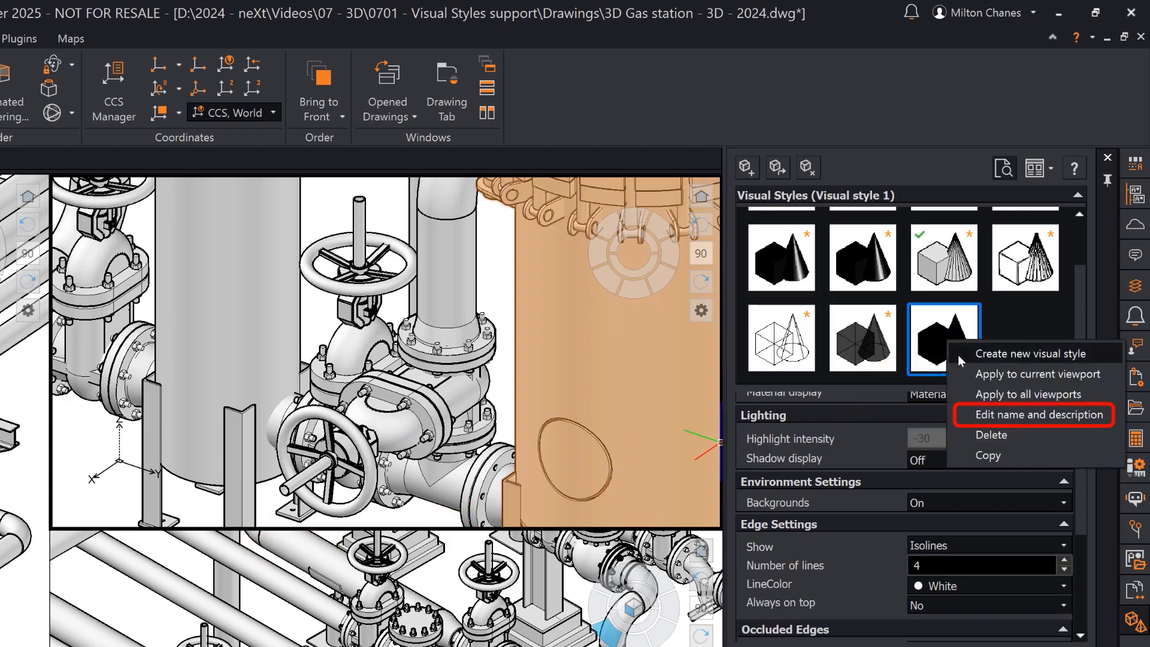
left_click(998, 415)
type("C")
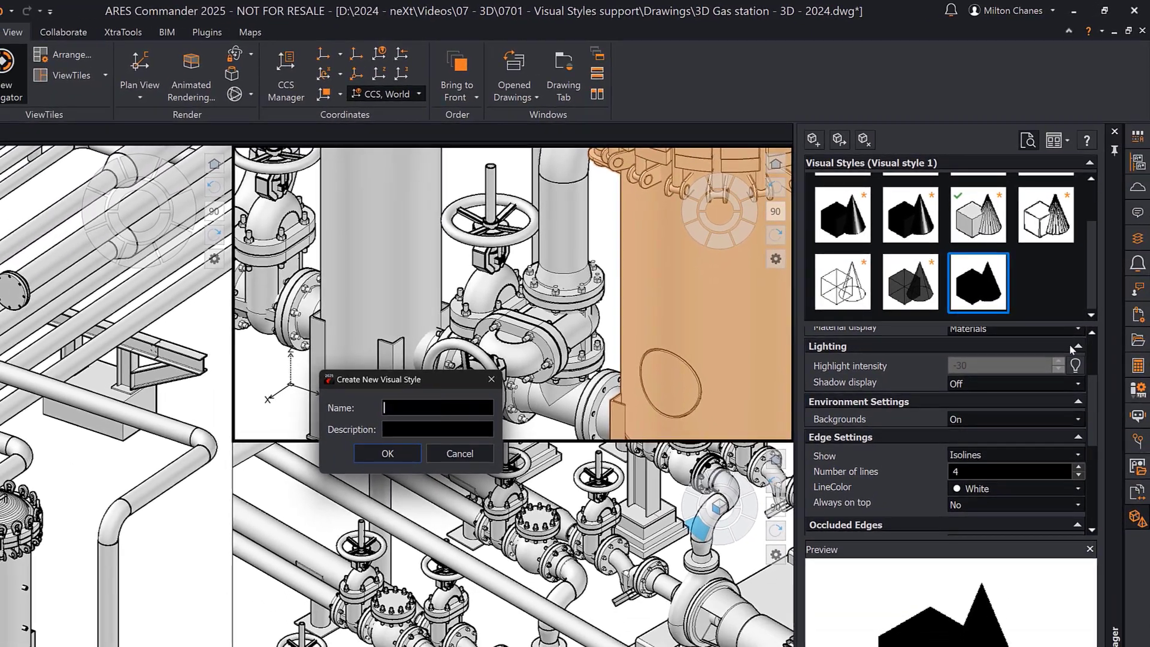
type("opper")
type("My Visual Style")
- Create the Copper visual style and apply it to the top-right viewport
left_click(400, 454)
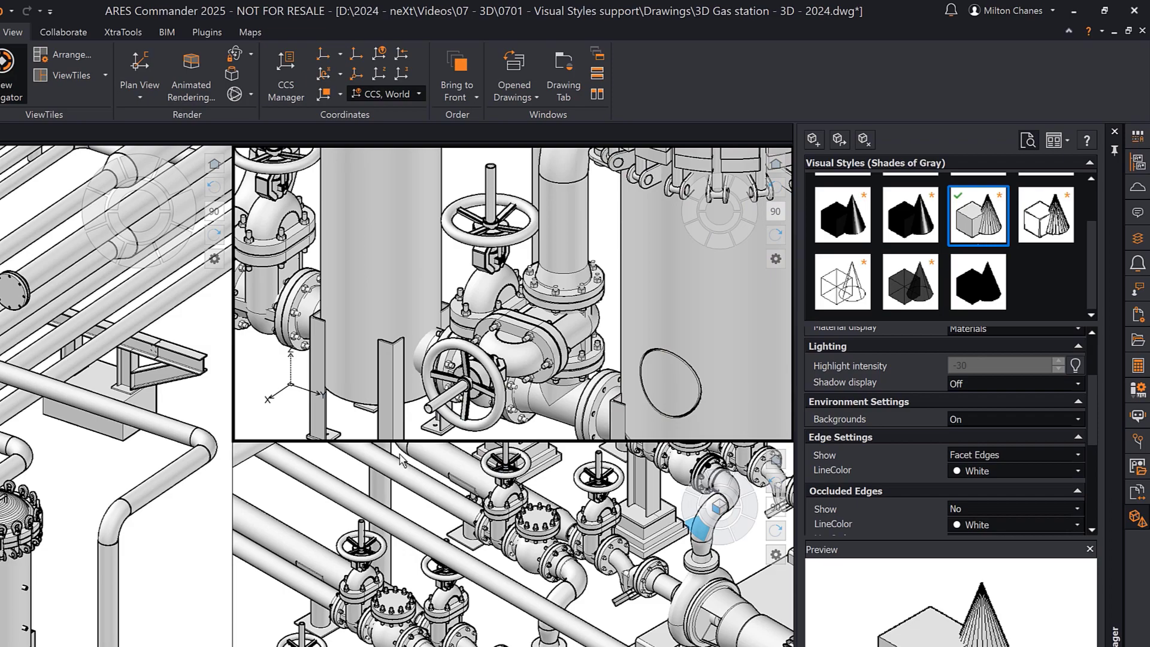
left_click(981, 299)
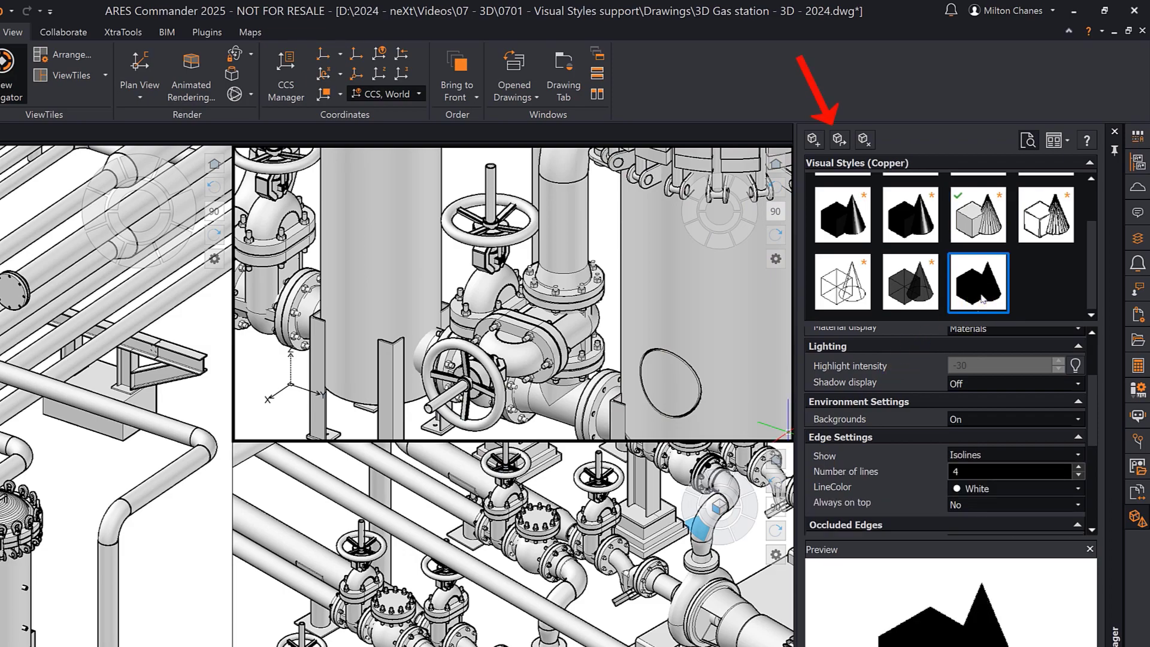
left_click(838, 140)
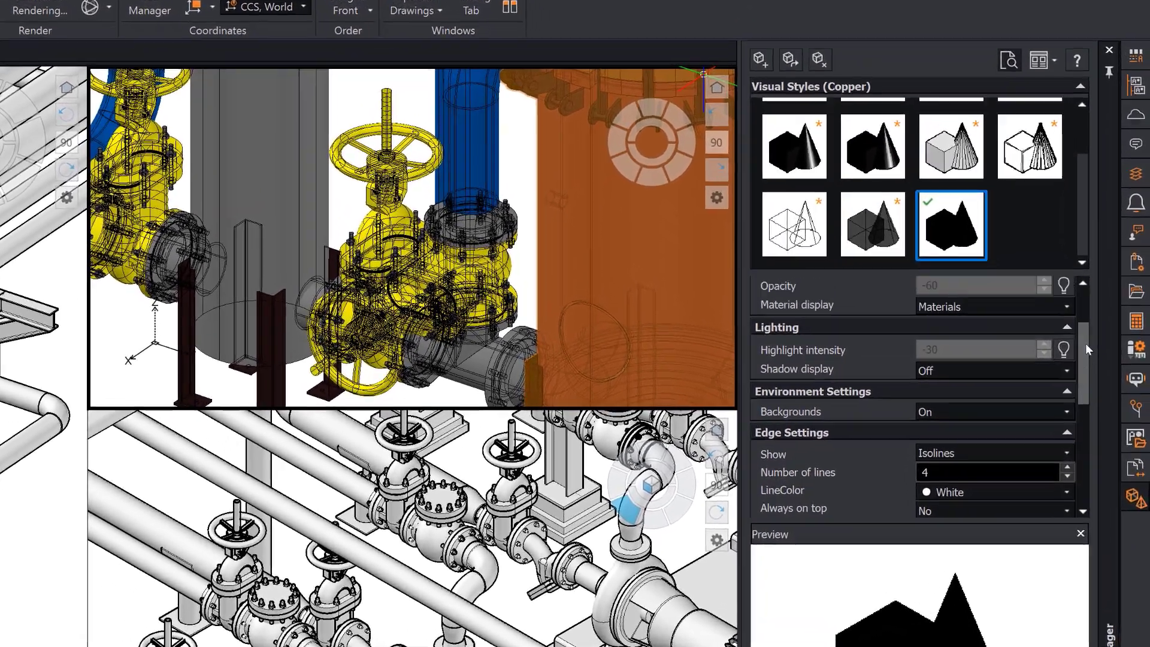
left_click_drag(1085, 343, 1083, 297)
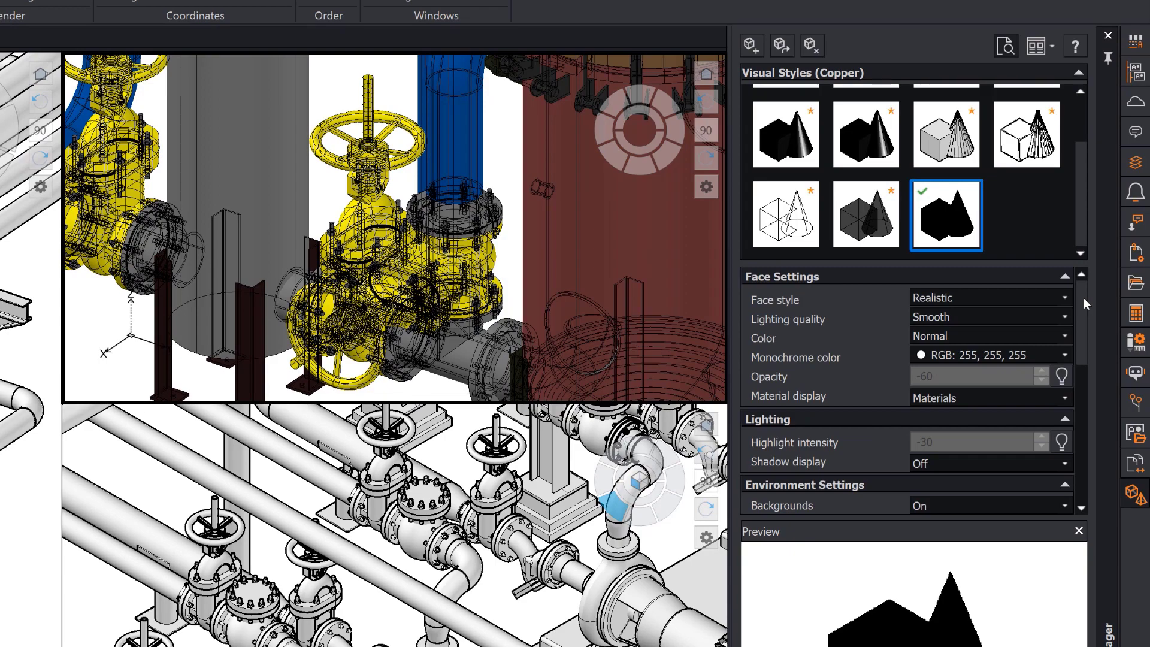
- Give Copper monochrome RGB 184,115,51 faces, no edges, and mapped object shadows
left_click(1001, 337)
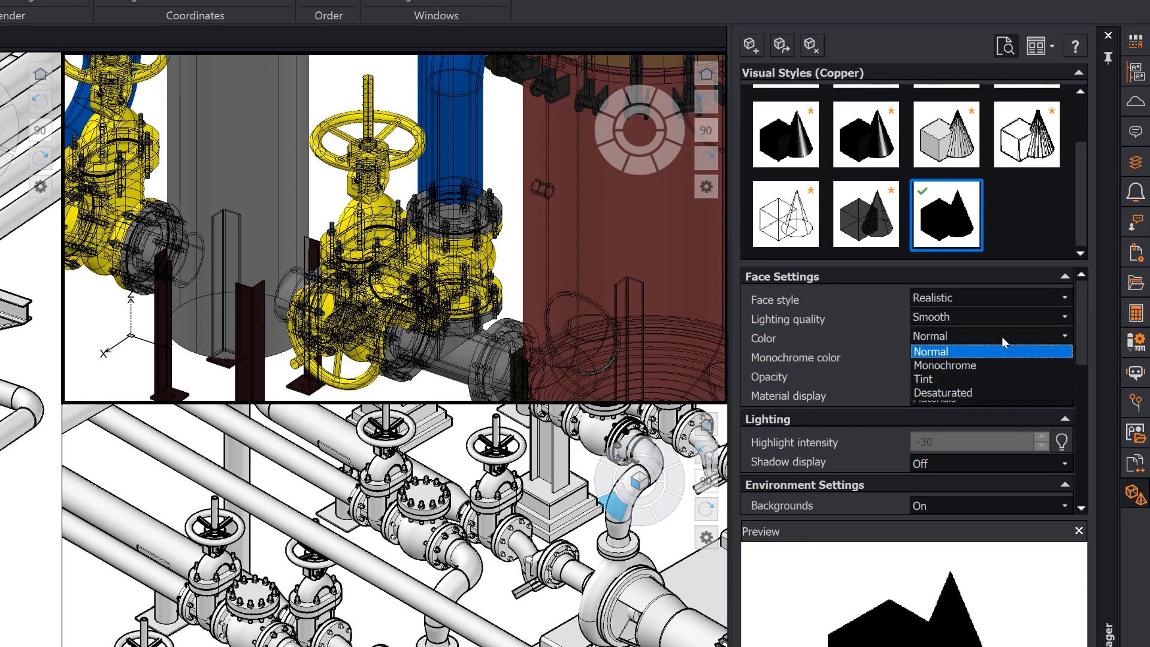
left_click(974, 364)
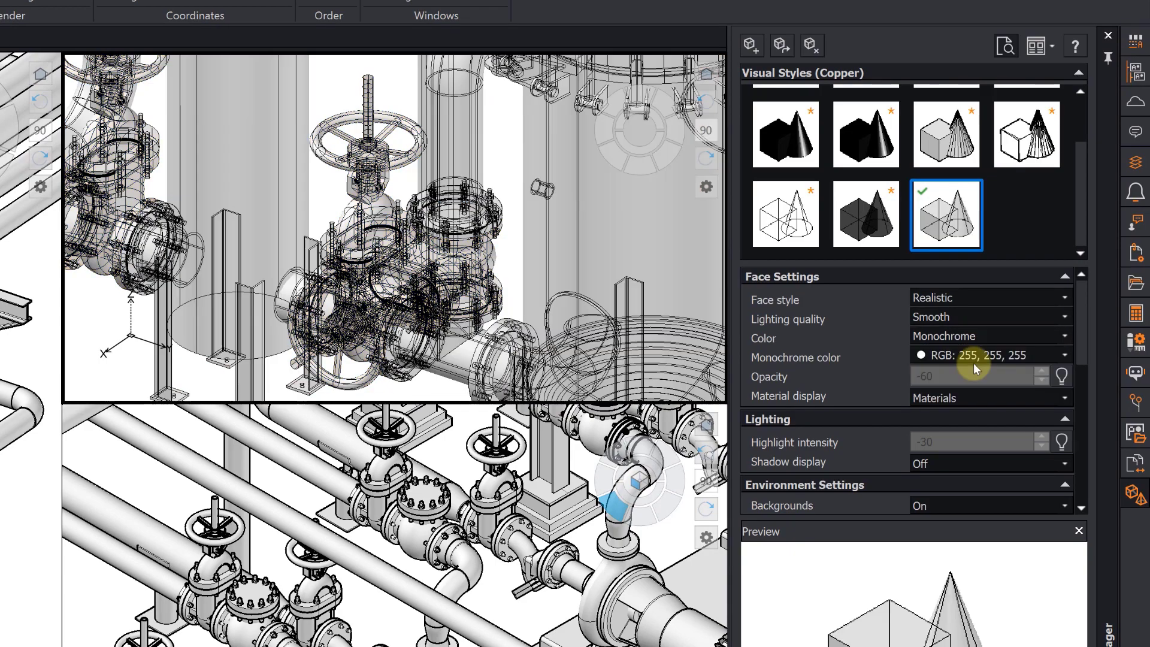
left_click(1028, 354)
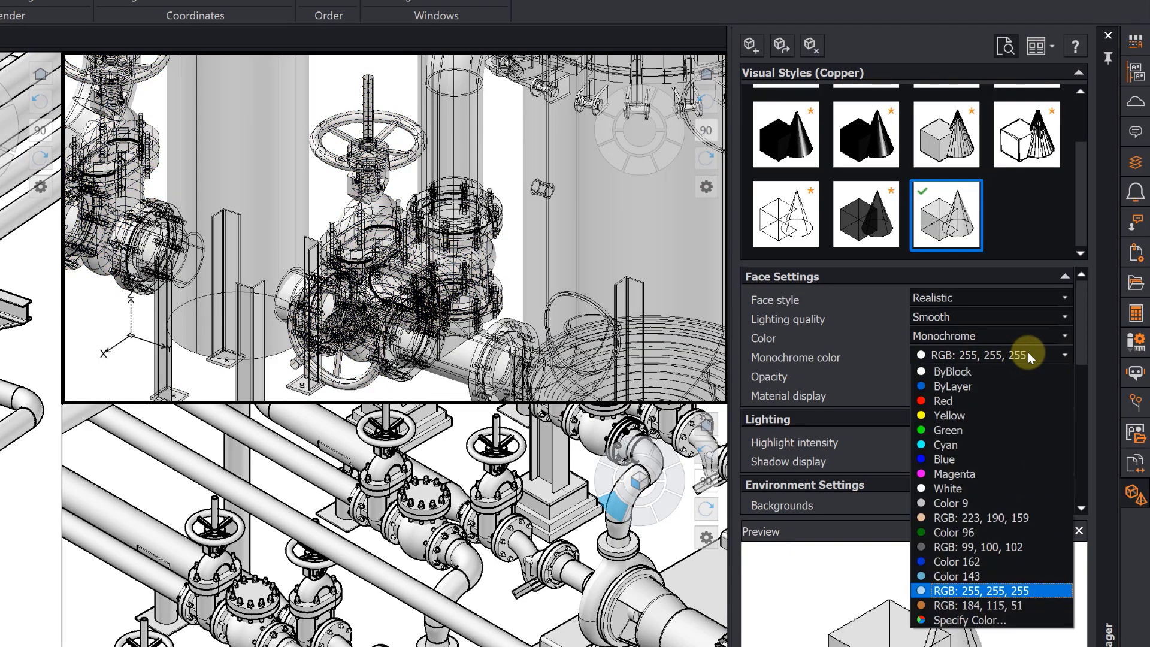
left_click(989, 605)
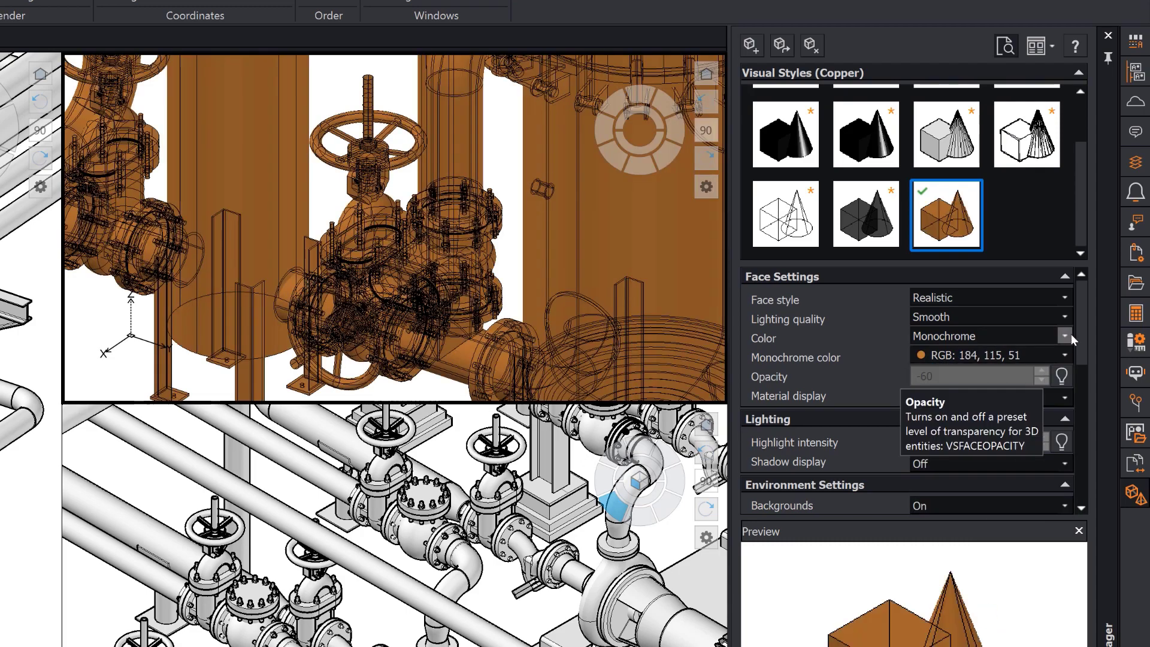
scroll(1073, 330, "down", 3)
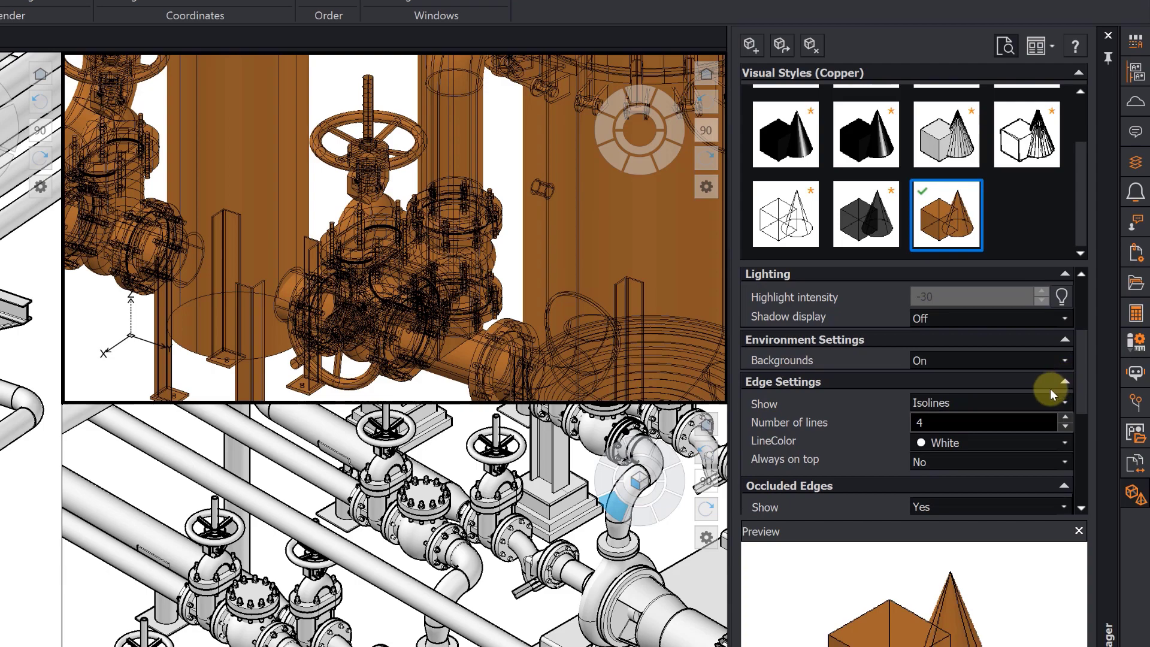
left_click(1021, 401)
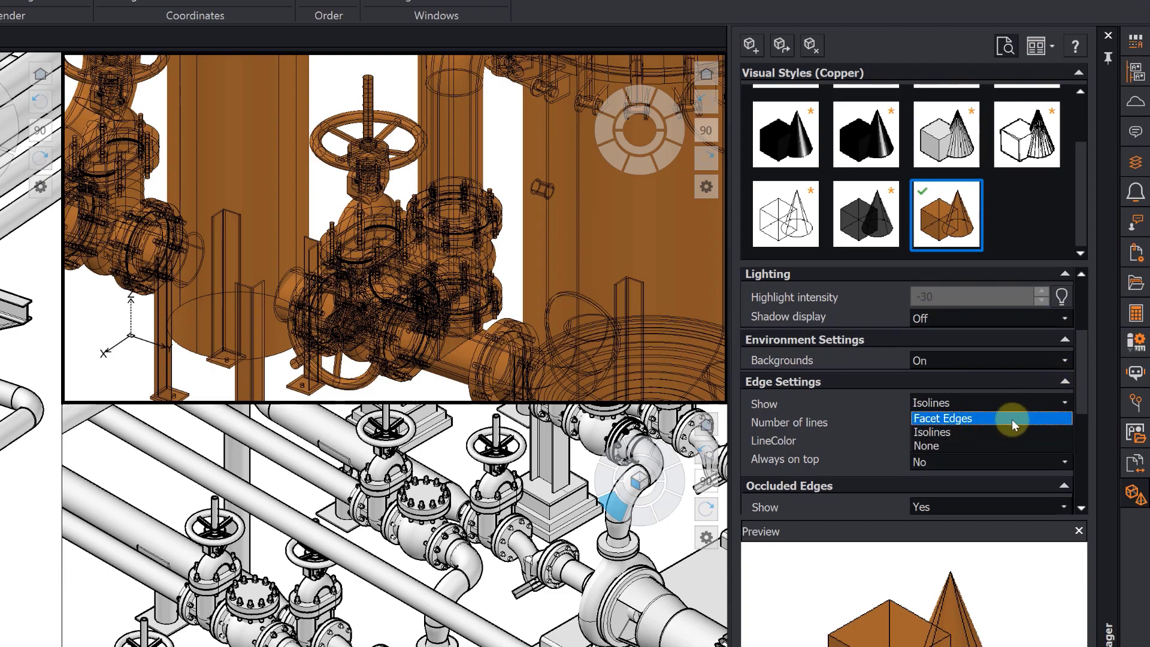
left_click(979, 445)
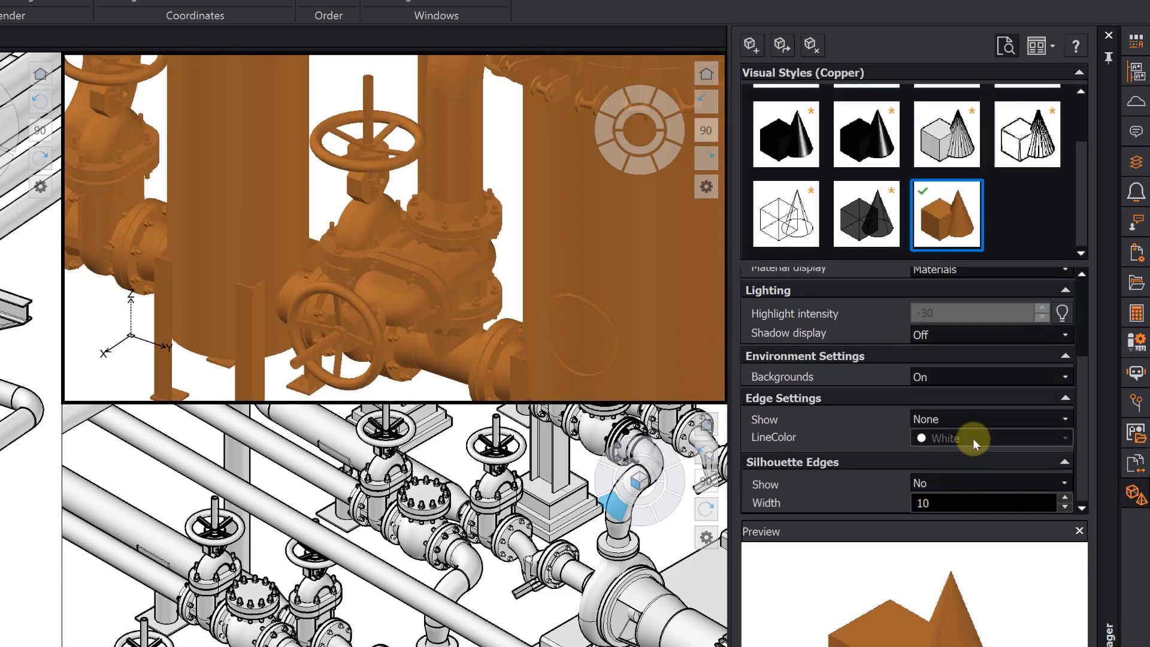
left_click(1006, 333)
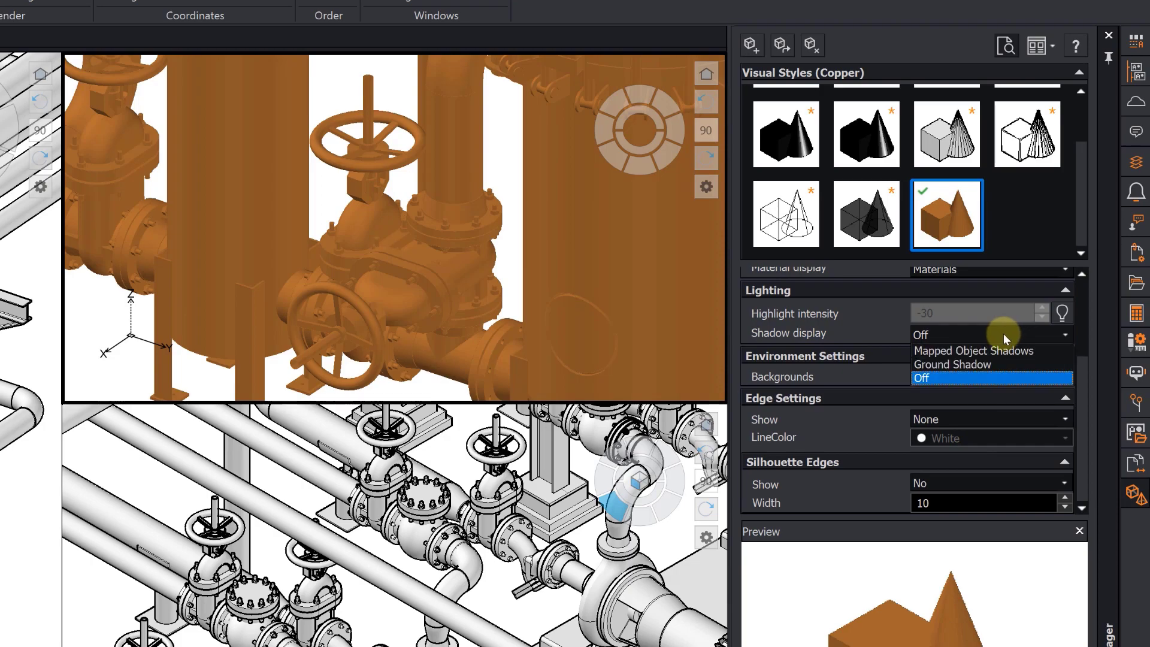
left_click(989, 352)
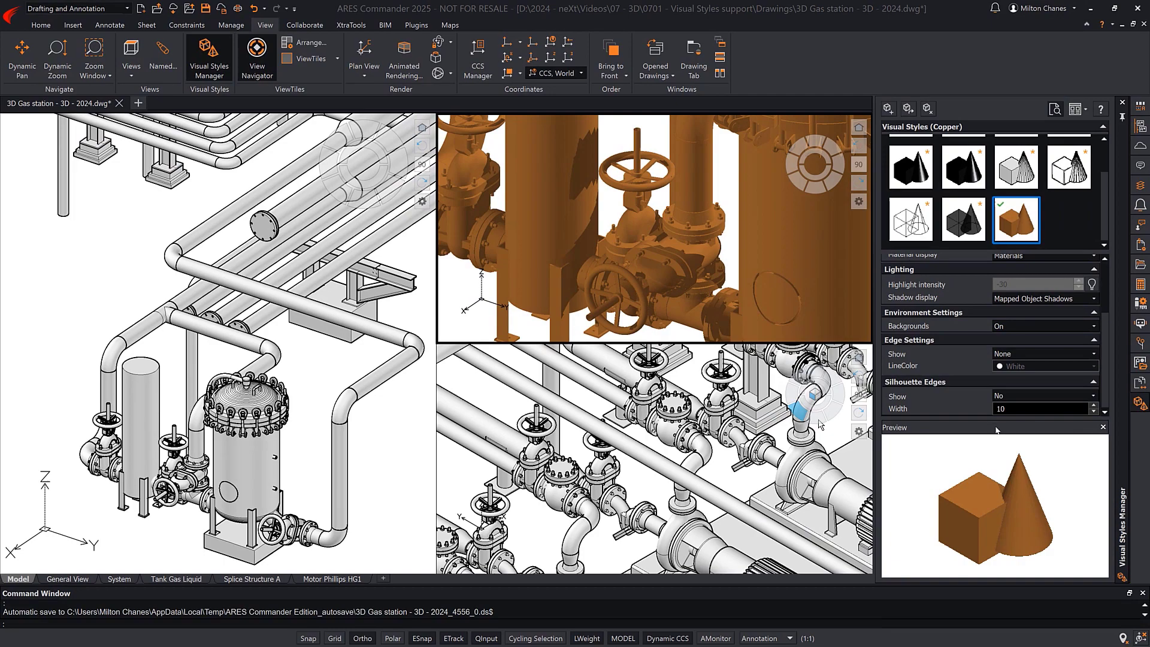
left_click_drag(1104, 386, 1105, 335)
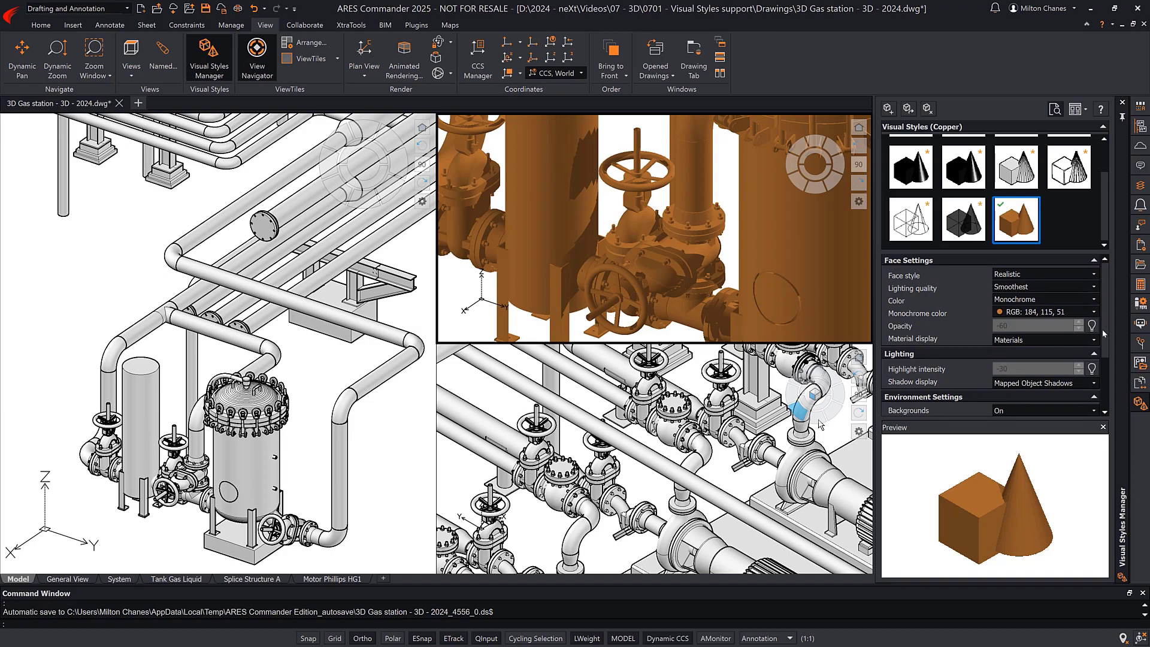
- Duplicate the Shades of Gray style as Copy of Shades of Gray
left_click(1107, 228)
left_click_drag(1107, 229, 1109, 215)
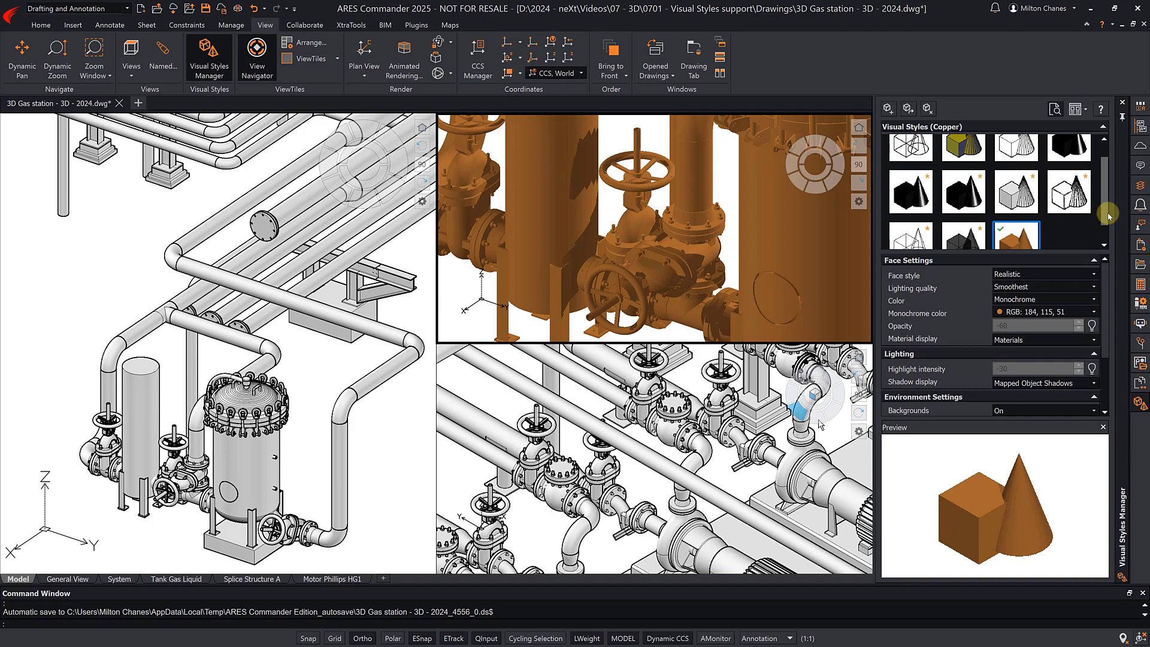
right_click(1015, 194)
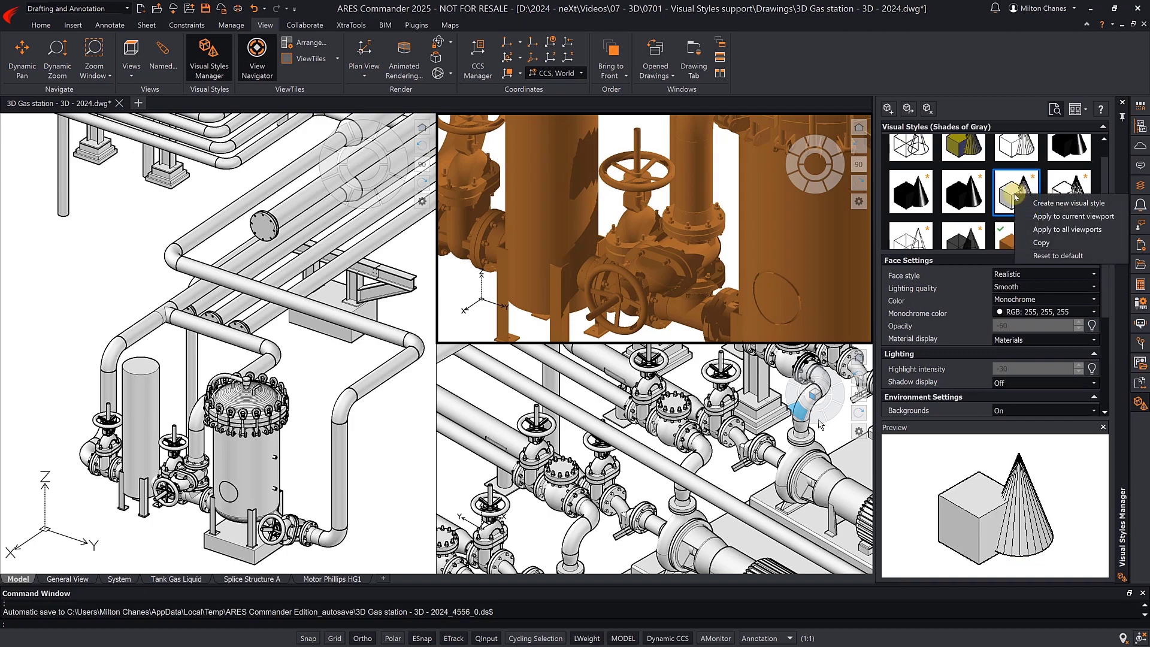
left_click(1058, 238)
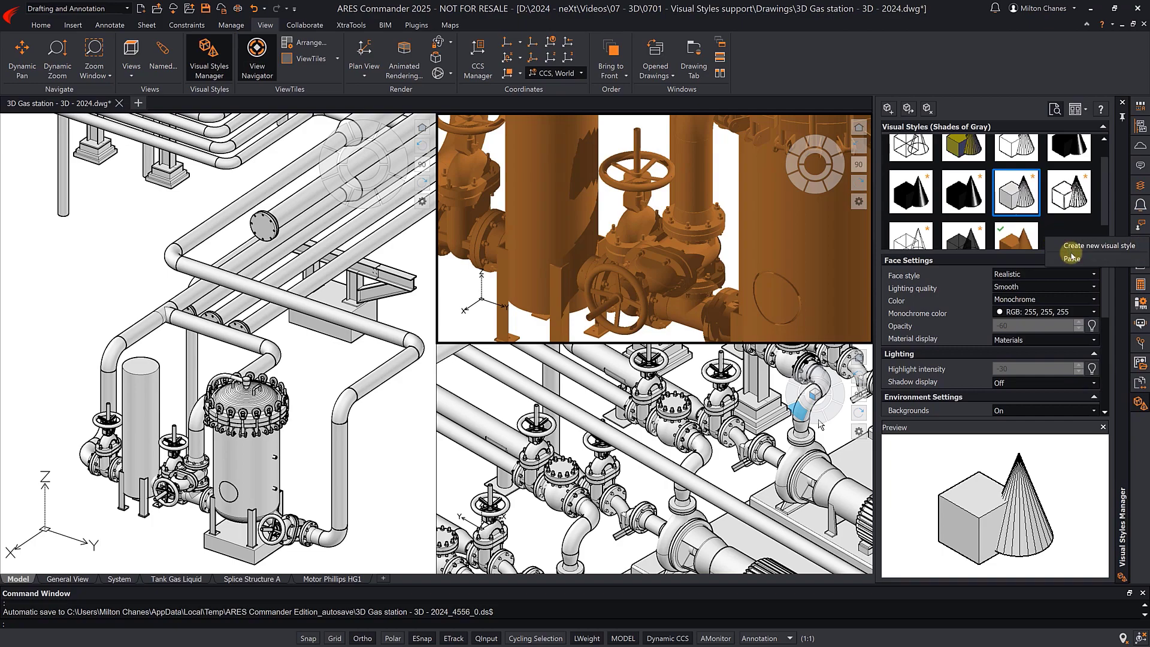
key("ctrl+v")
left_click(1068, 225)
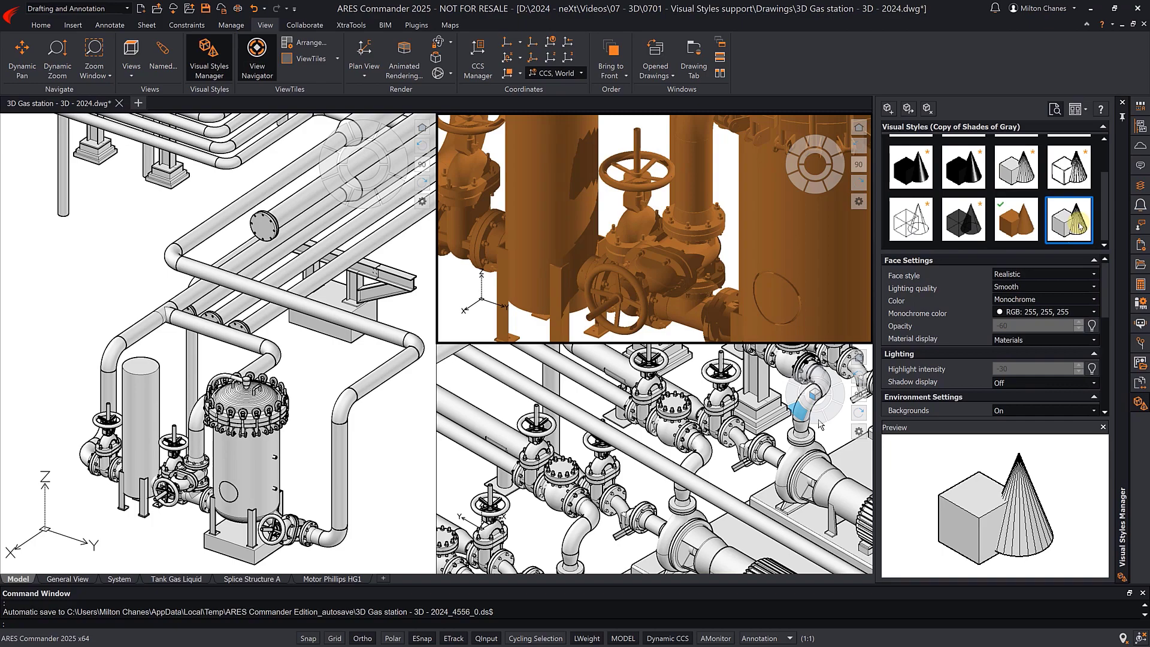
- Toggle the preview, show style names in the gallery, and delete Copy of Shades of Gray
left_click(1055, 110)
left_click_drag(1107, 262, 1112, 364)
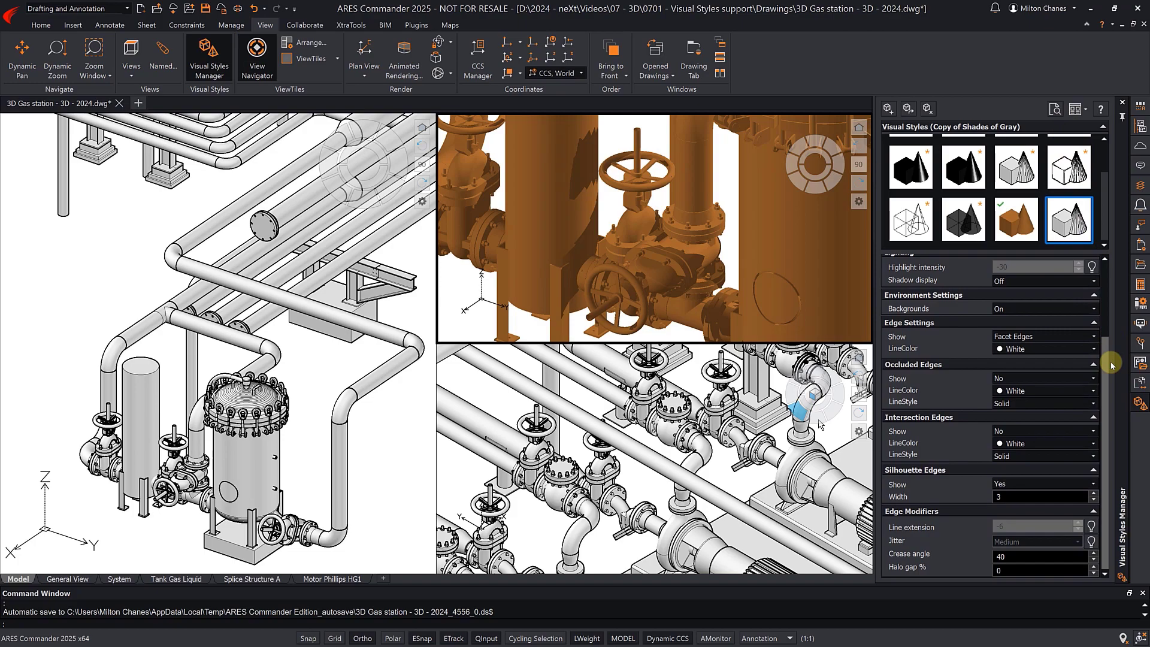
left_click(1030, 230)
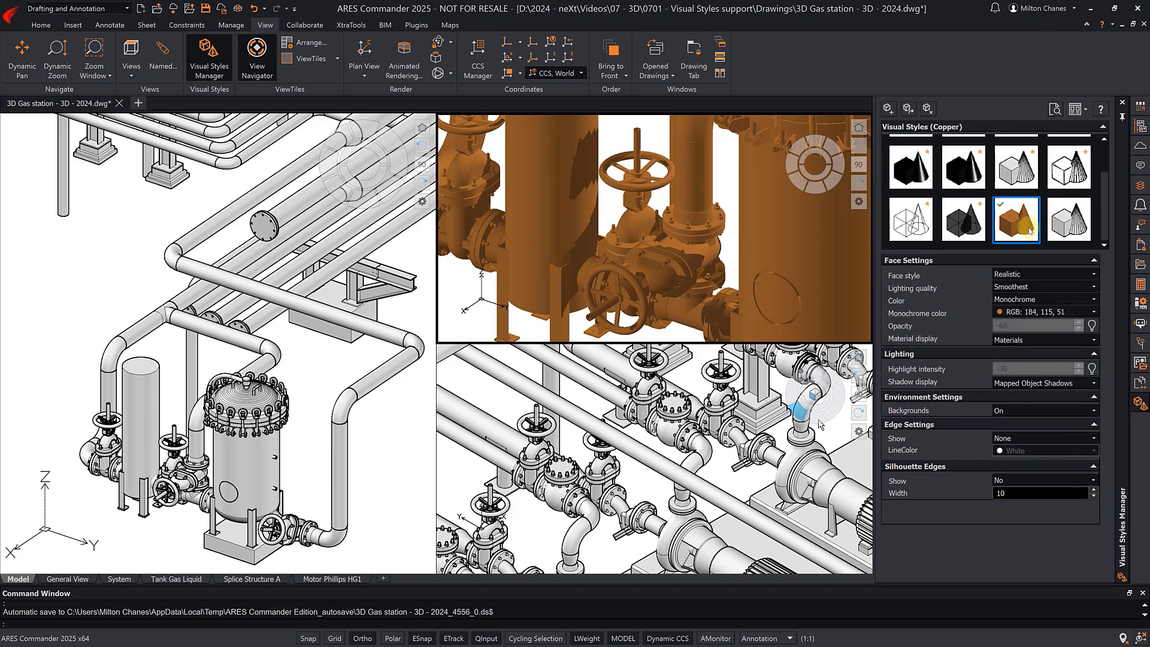
left_click(1073, 232)
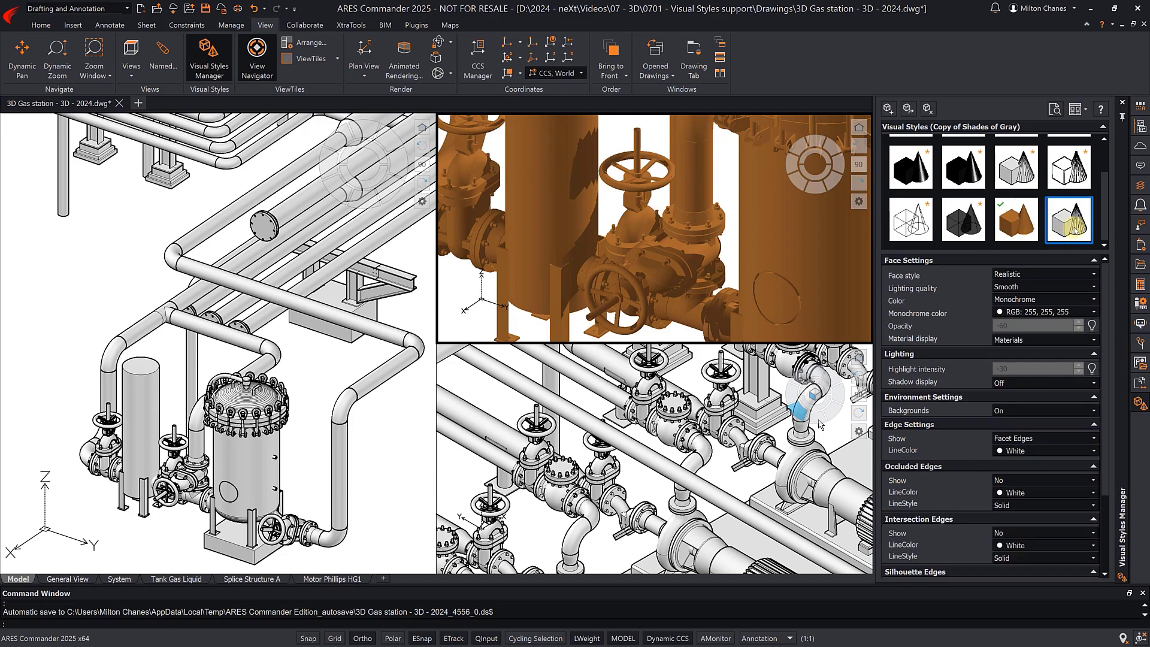
left_click(1054, 109)
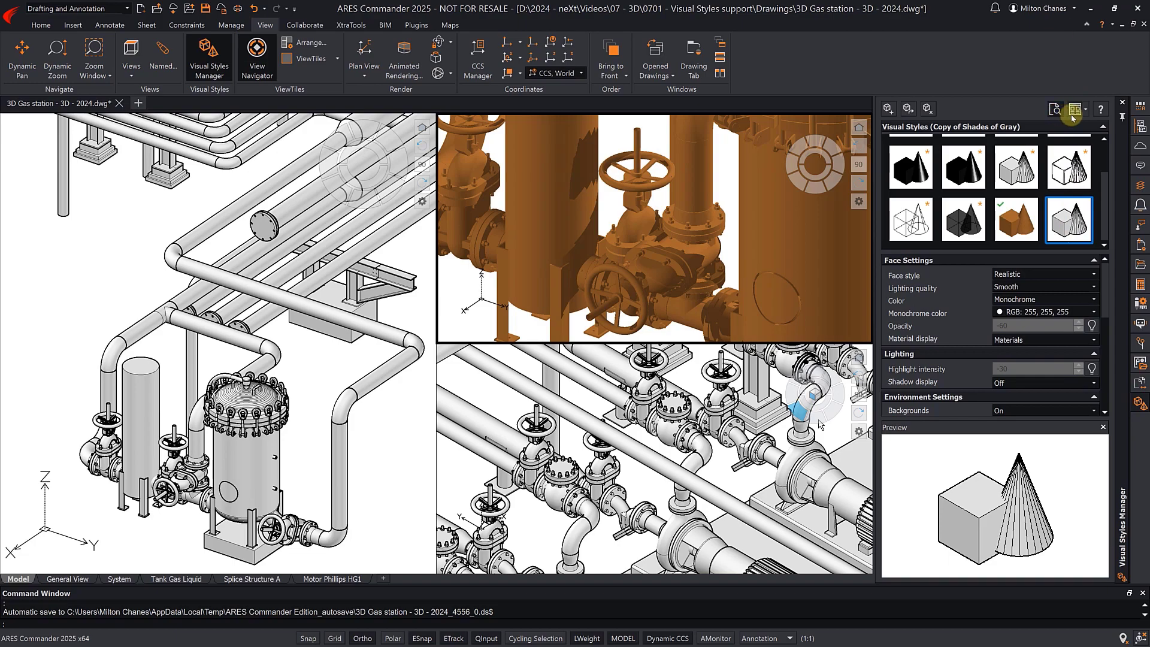
left_click(1074, 109)
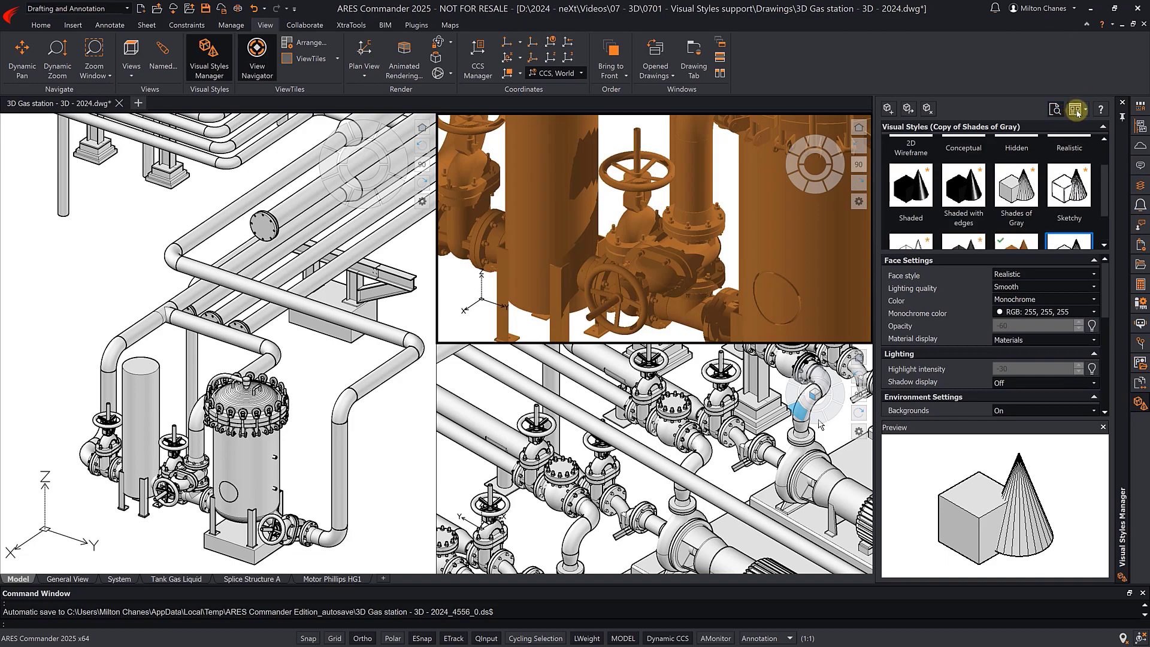
scroll(1109, 180, "down", 2)
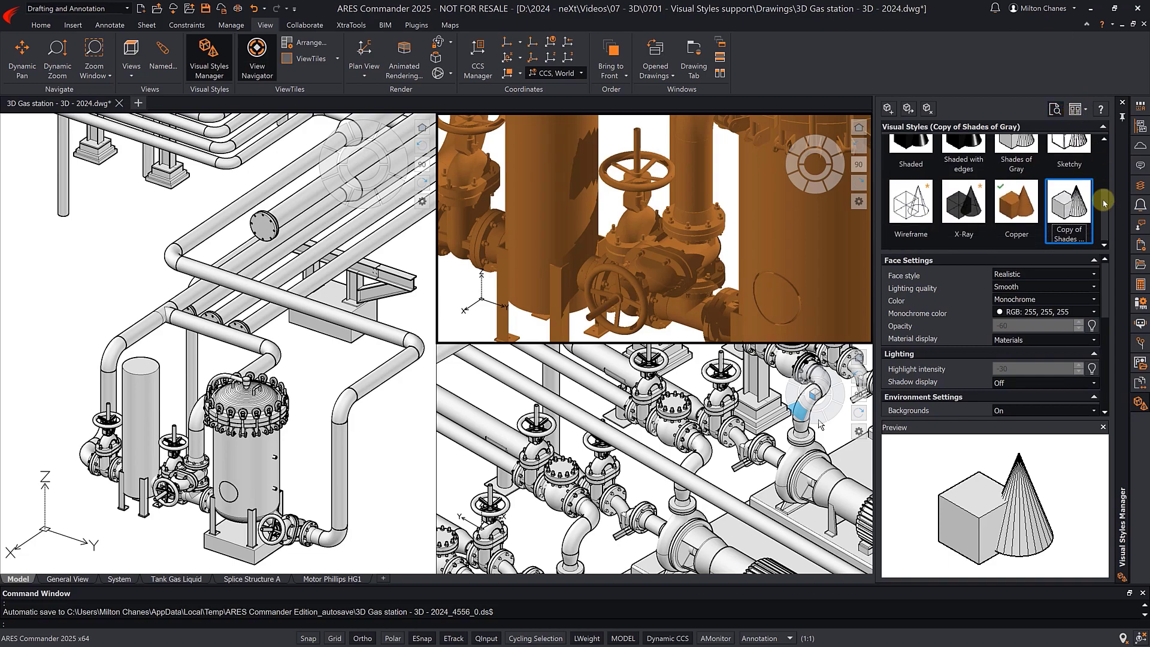
right_click(1074, 200)
left_click(1063, 257)
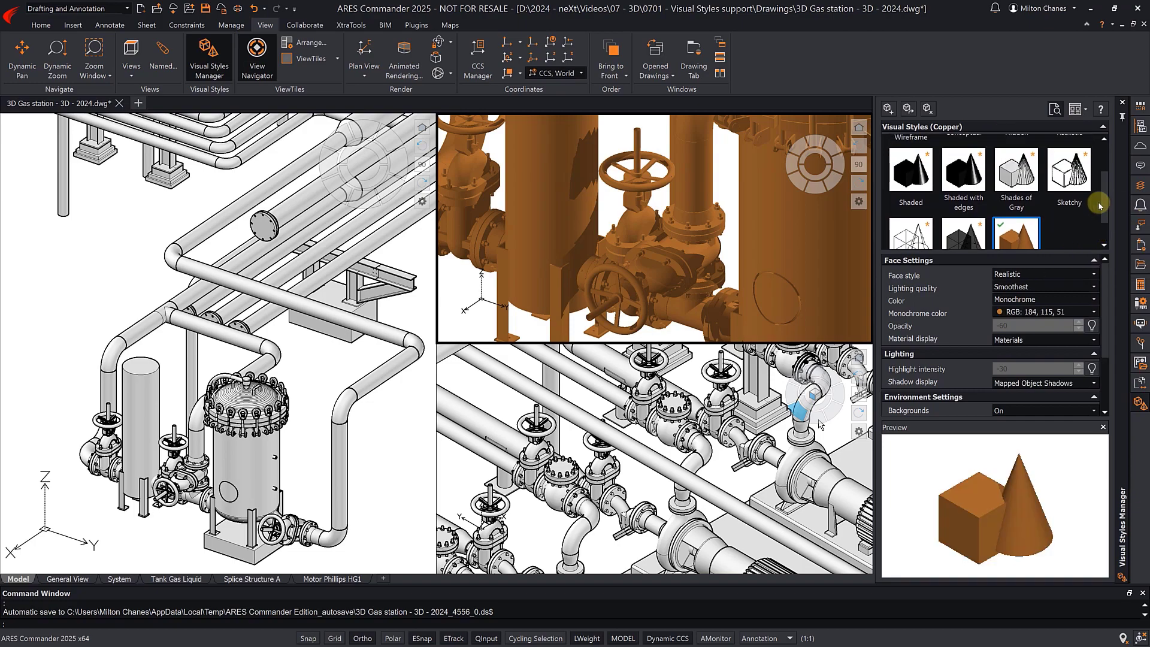
left_click(1019, 180)
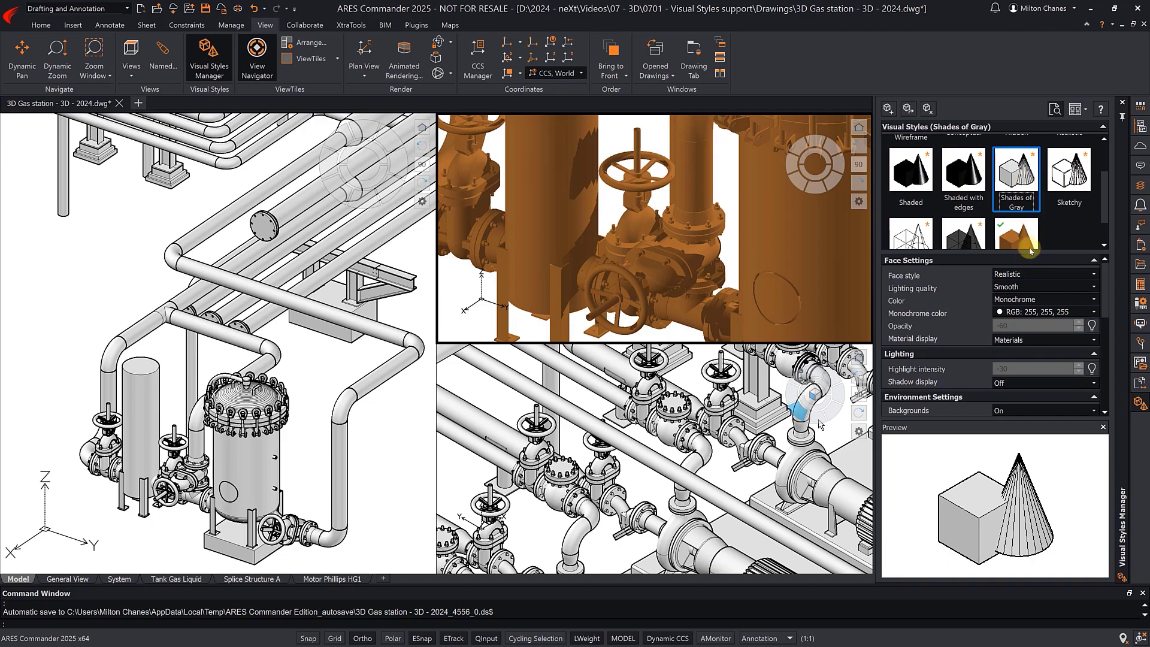
left_click(1050, 312)
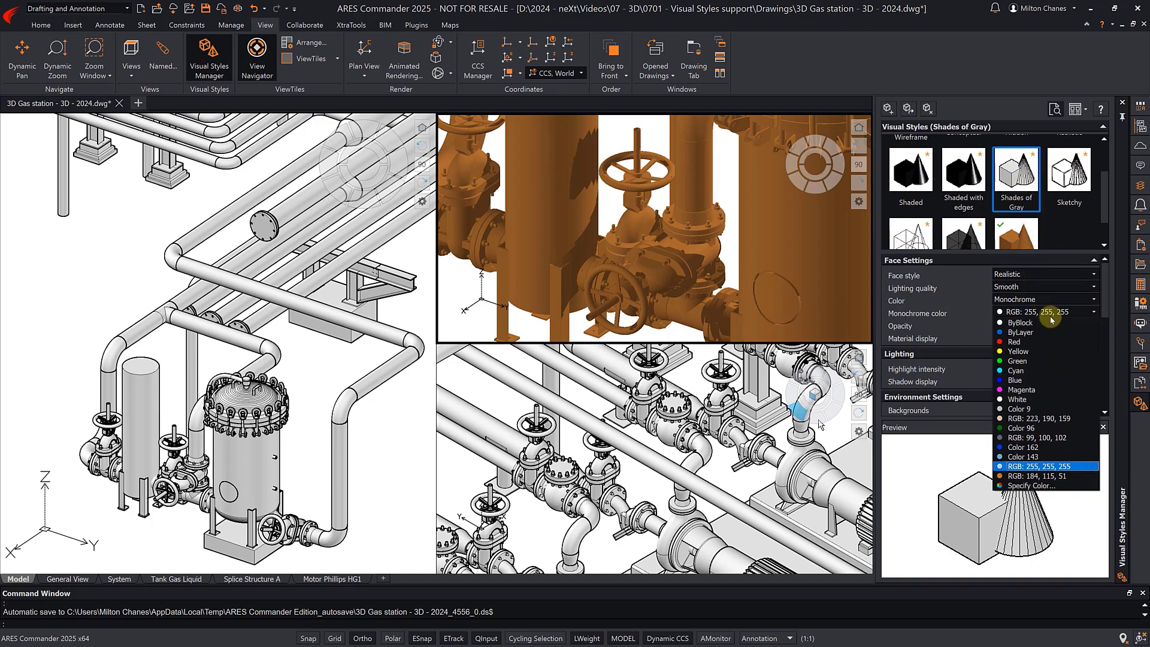
left_click(1052, 342)
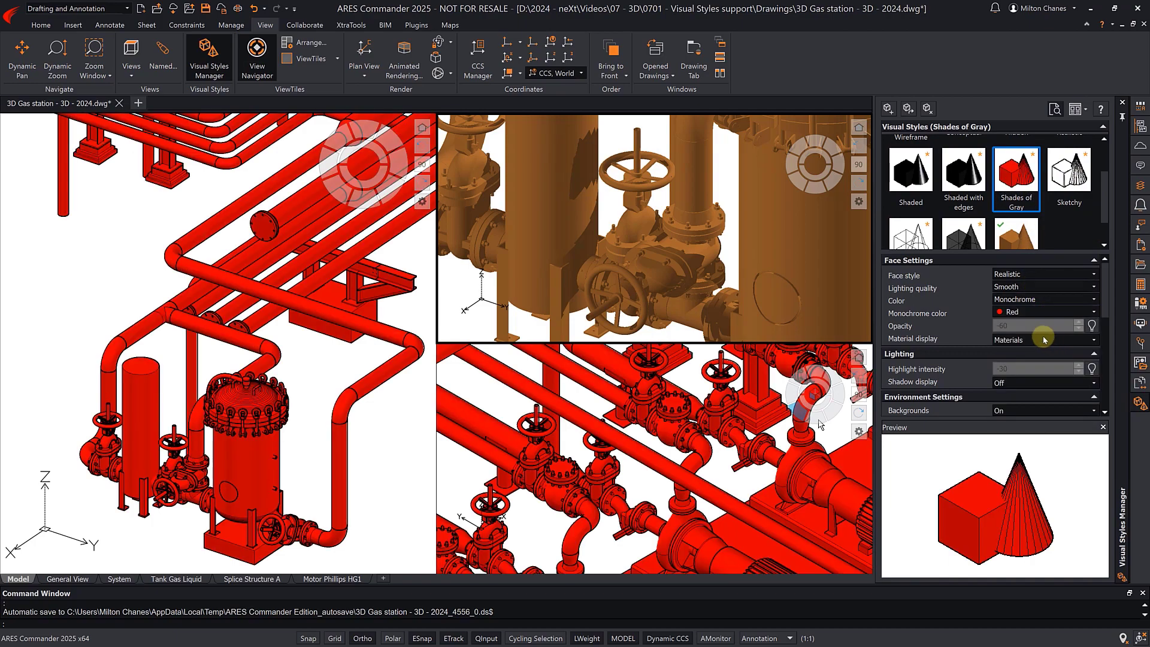
right_click(1011, 170)
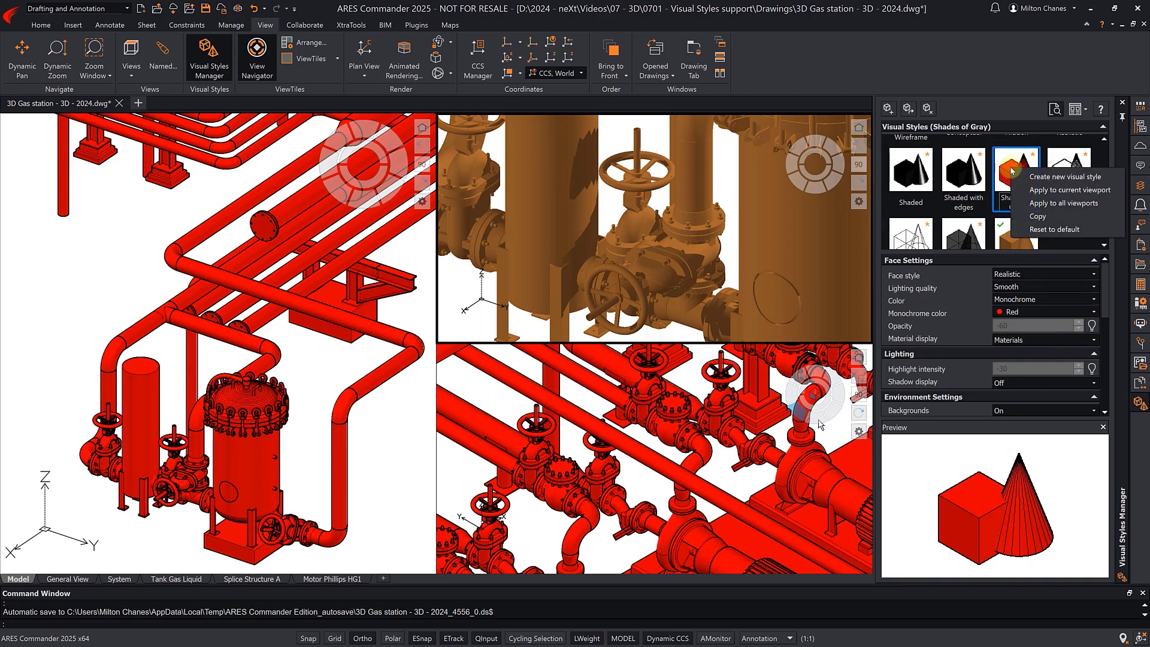
left_click(1061, 233)
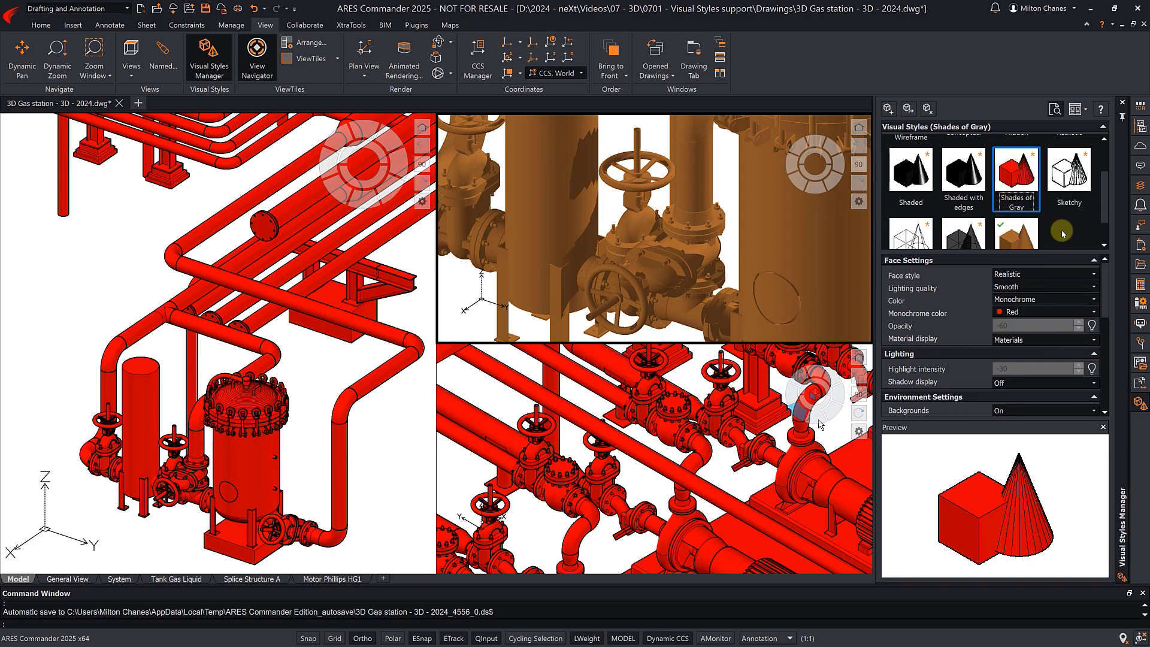
scroll(1023, 232, "down", 1)
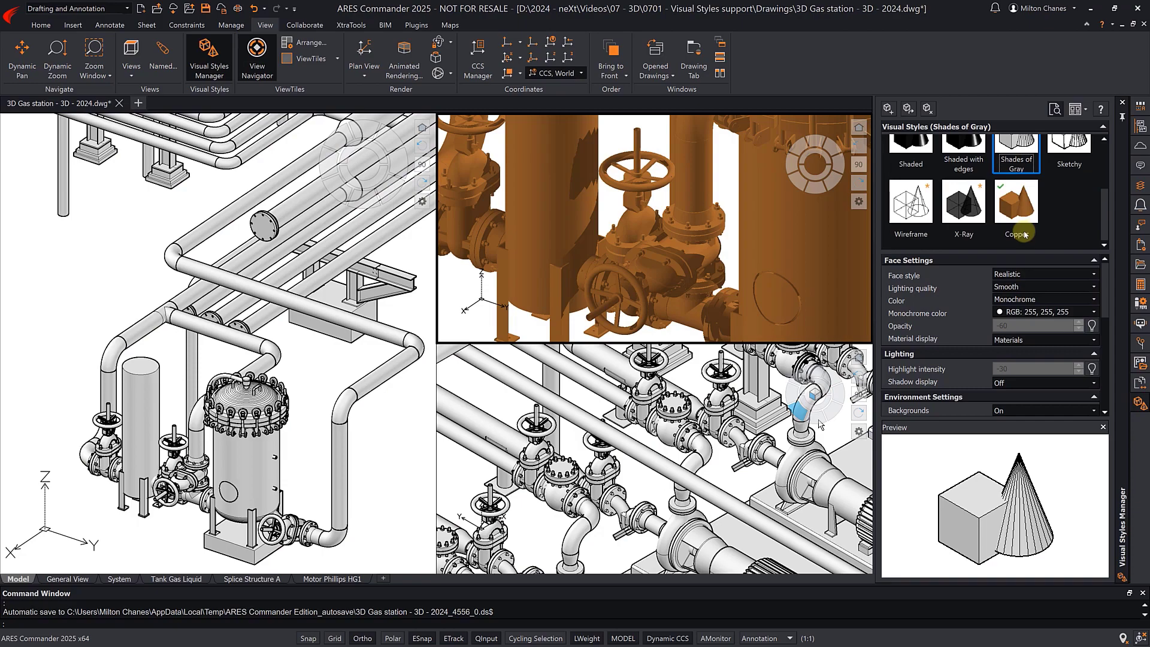
left_click(1024, 232)
right_click(1023, 223)
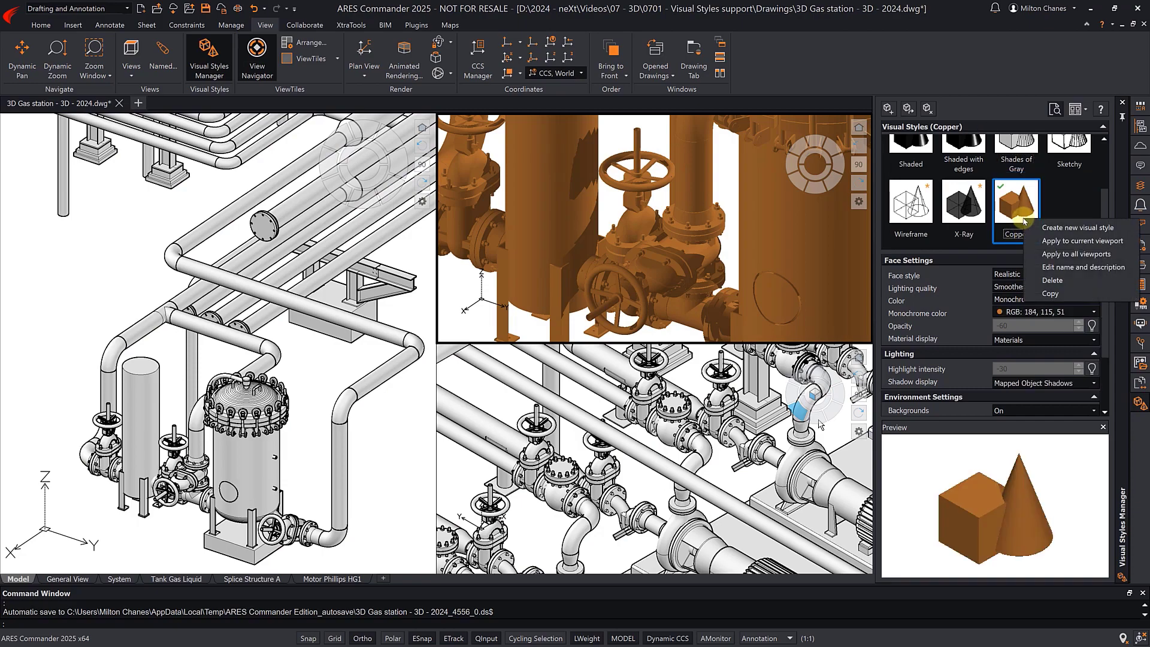
- Dismiss the Sketch style menus, visit the gas station drawing, then return to the bridge and orbit it
left_click(1070, 201)
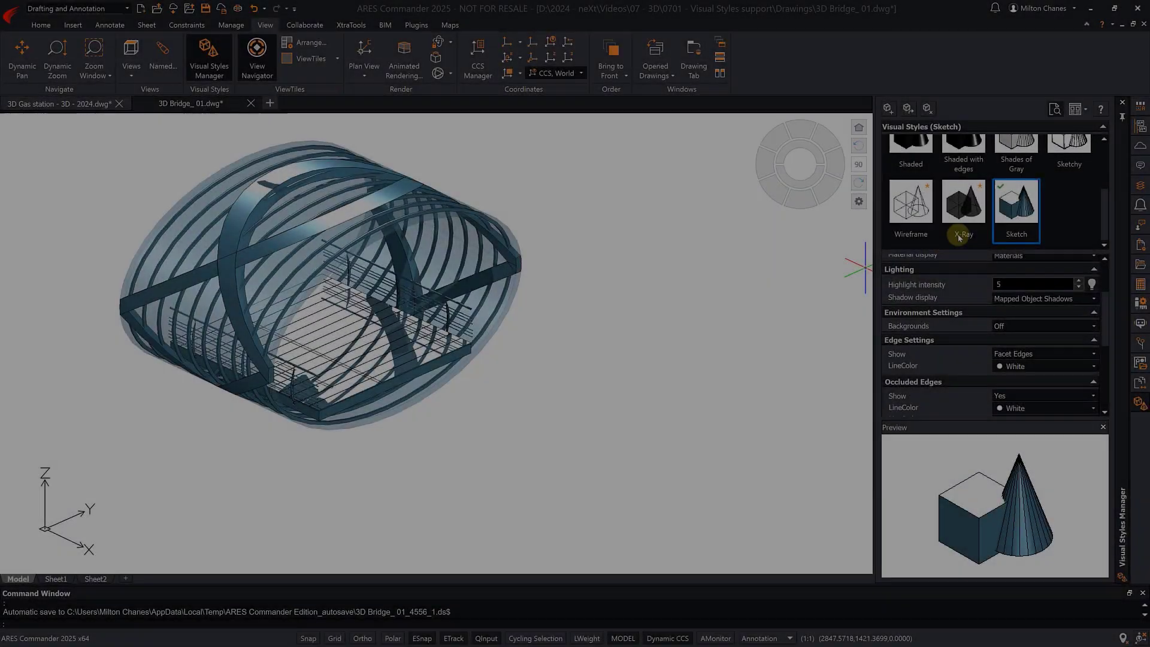
right_click(1026, 209)
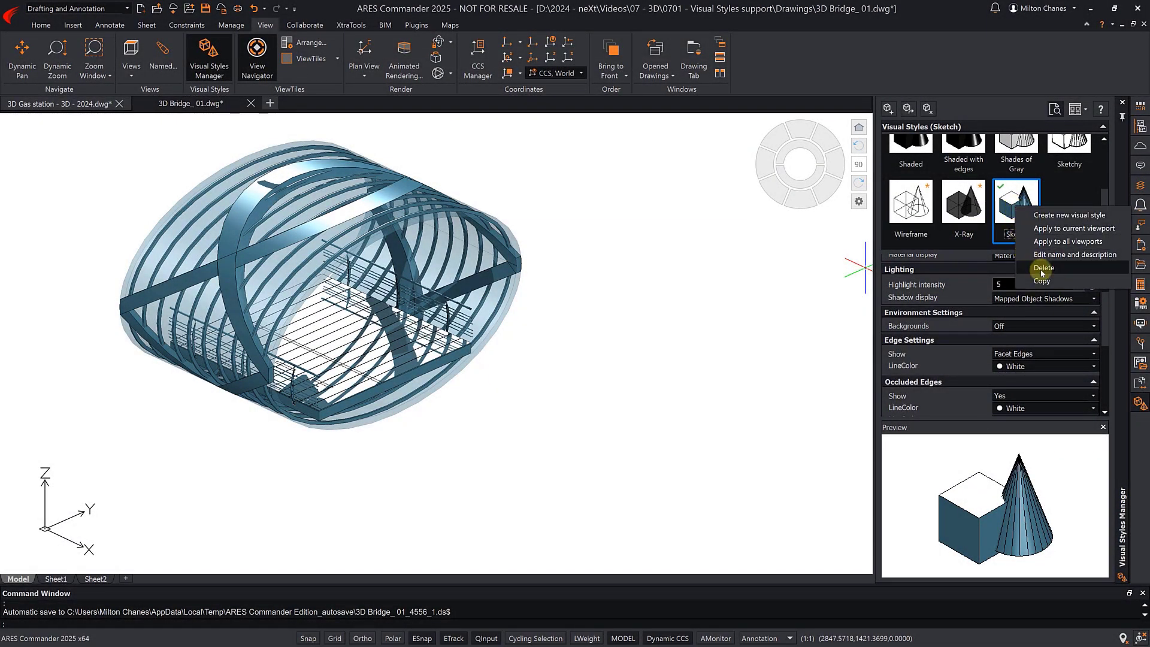
key("Escape")
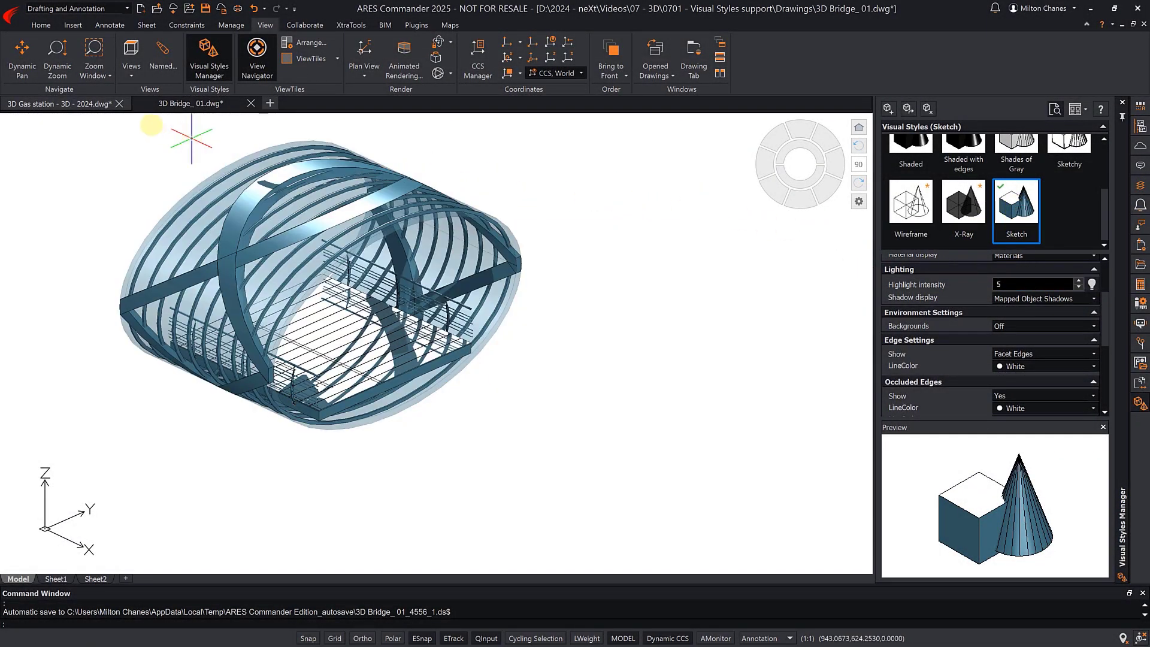
left_click(90, 104)
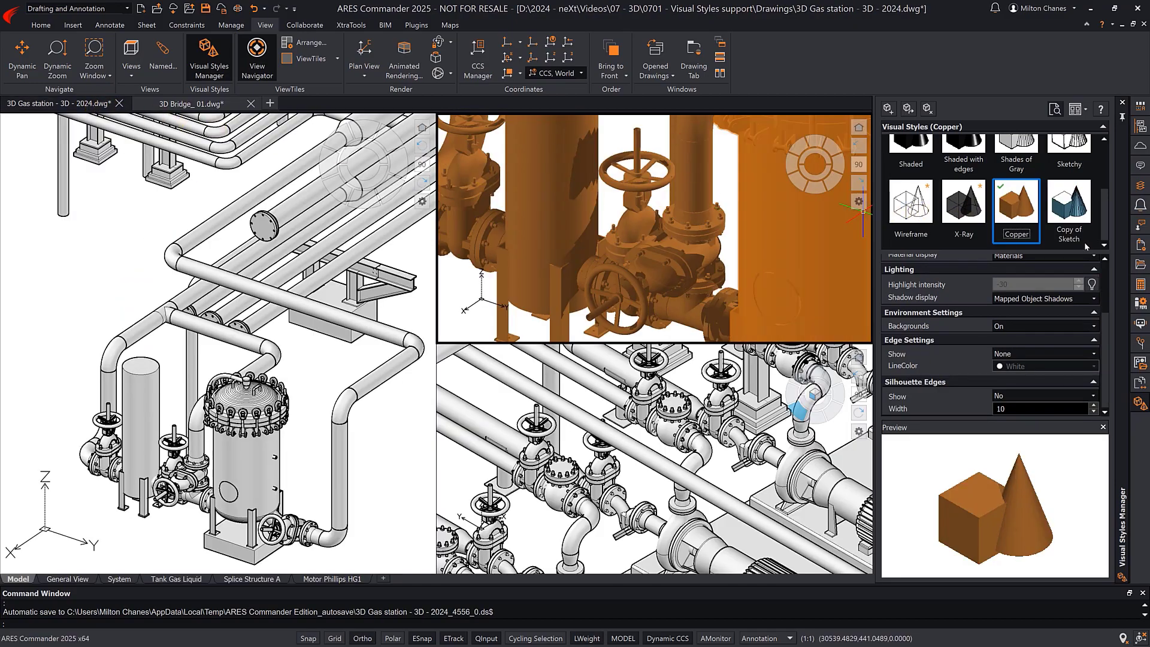
left_click(191, 104)
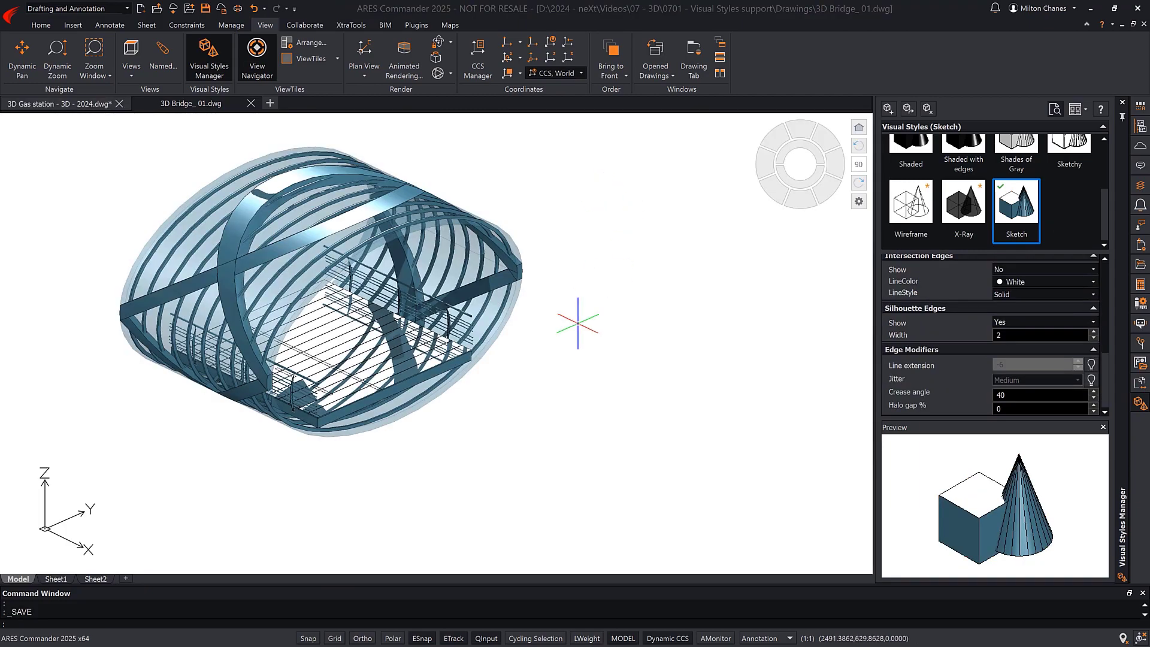
middle_click_drag(575, 326, 579, 328, "shift")
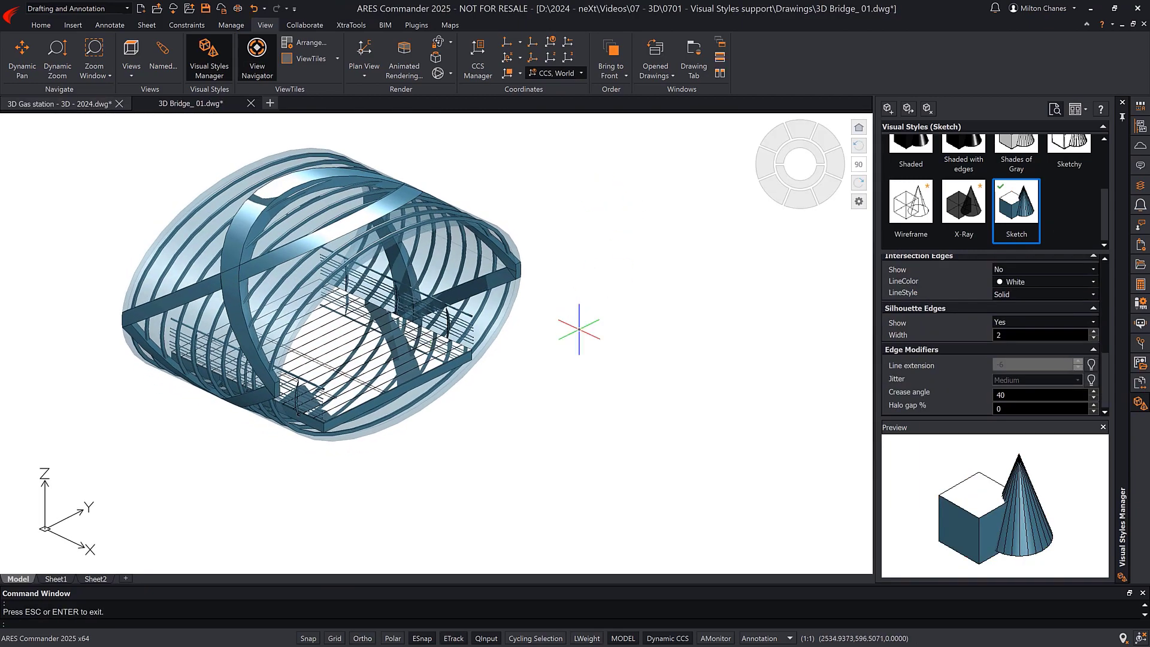
- Stretch the bridge by moving its end grip to the lower right, then orbit to a side view
left_click(508, 309)
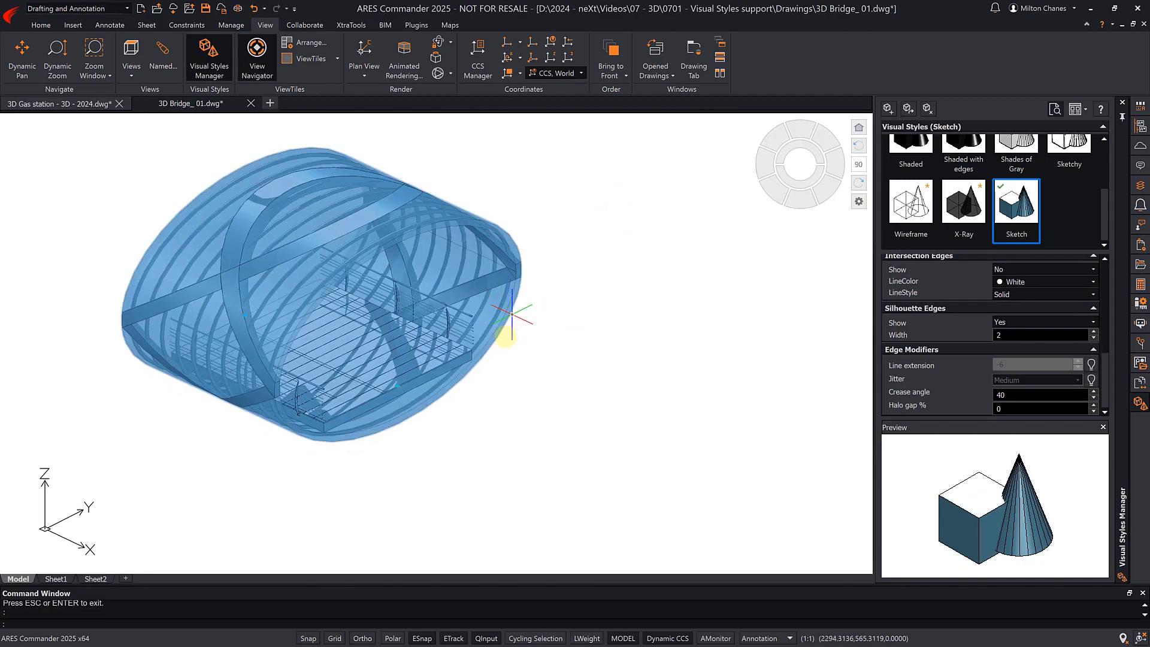
left_click(396, 386)
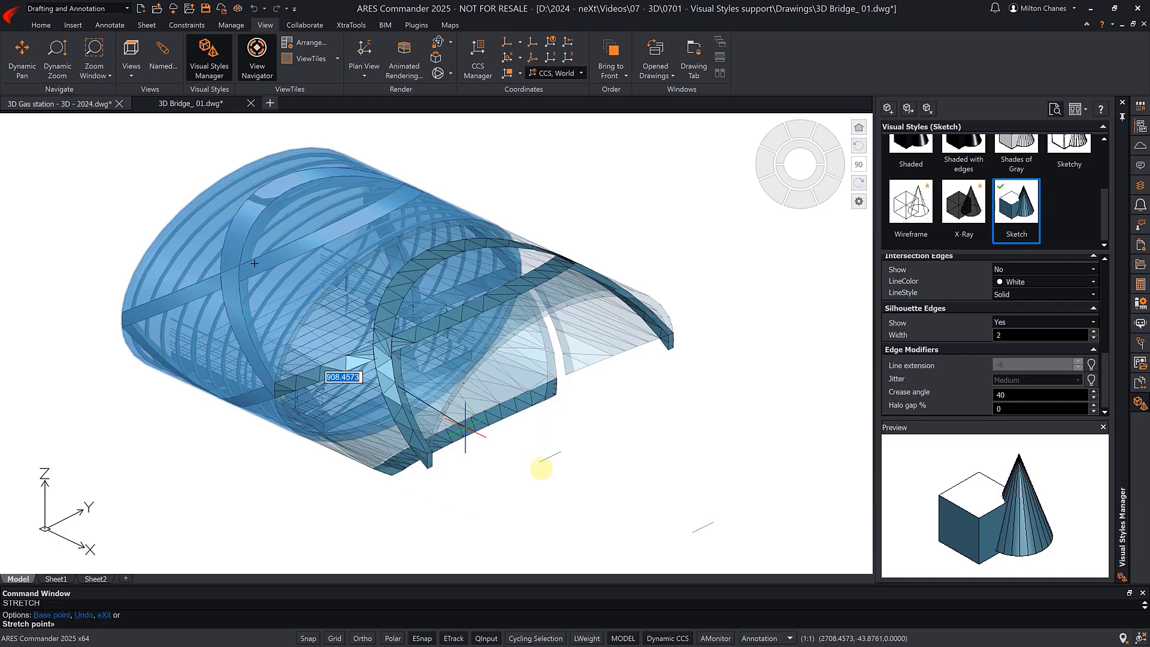
left_click(701, 527)
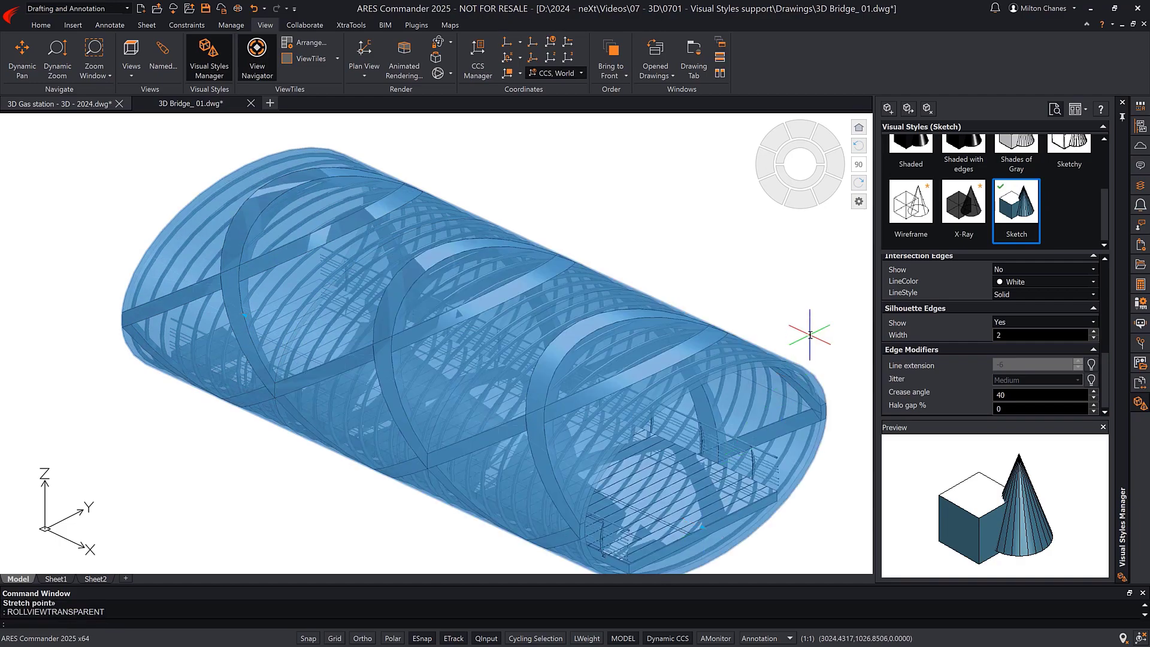
key("Escape")
mouse_move(809, 333)
middle_mouse_down("shift")
mouse_move(795, 379)
mouse_move(723, 347)
middle_mouse_up("shift")
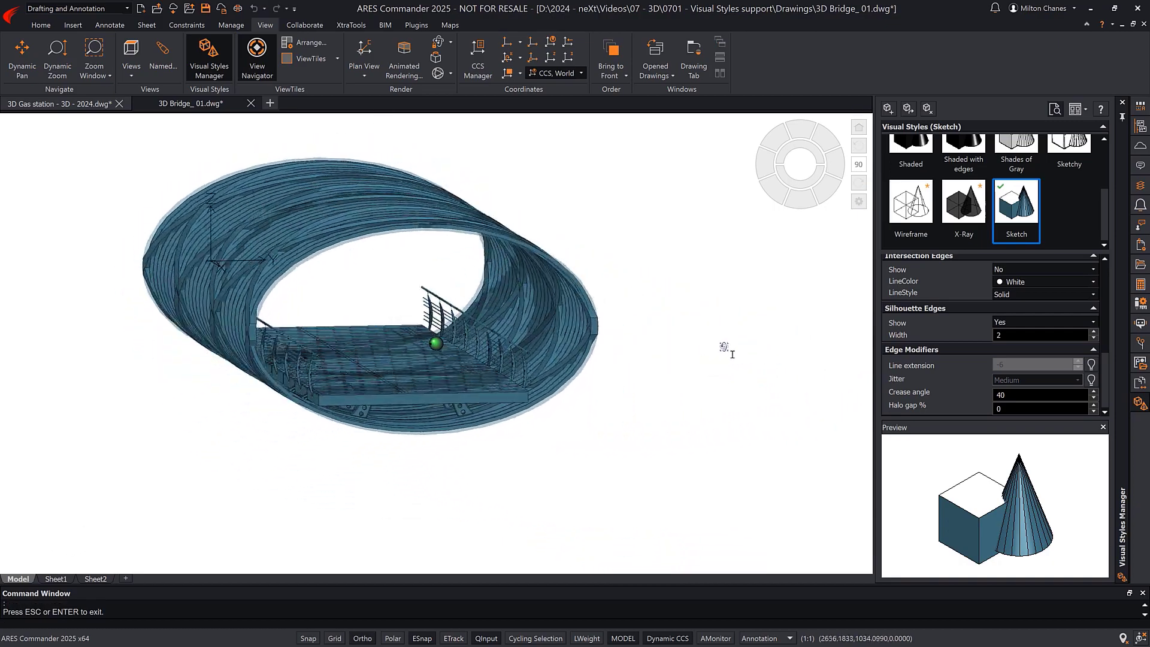
middle_click_drag(724, 347, 810, 338, "shift")
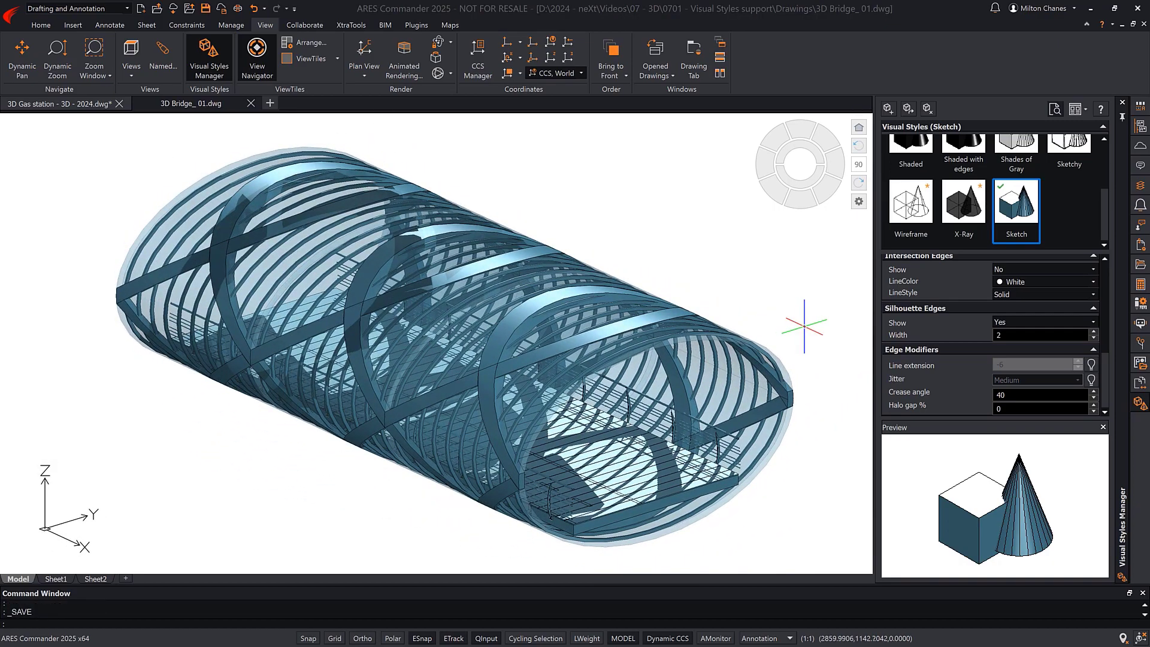
- Upload the bridge drawing to the neXt 2024 cloud folder, enable its sharing link, and copy it
left_click(219, 14)
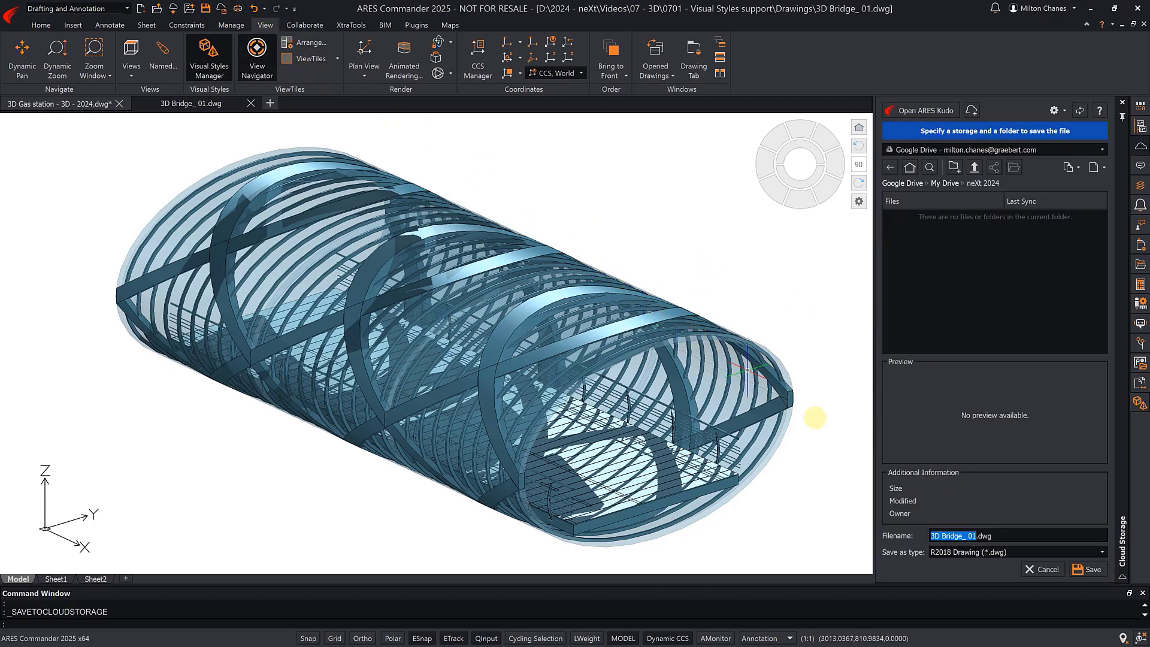
left_click(1089, 570)
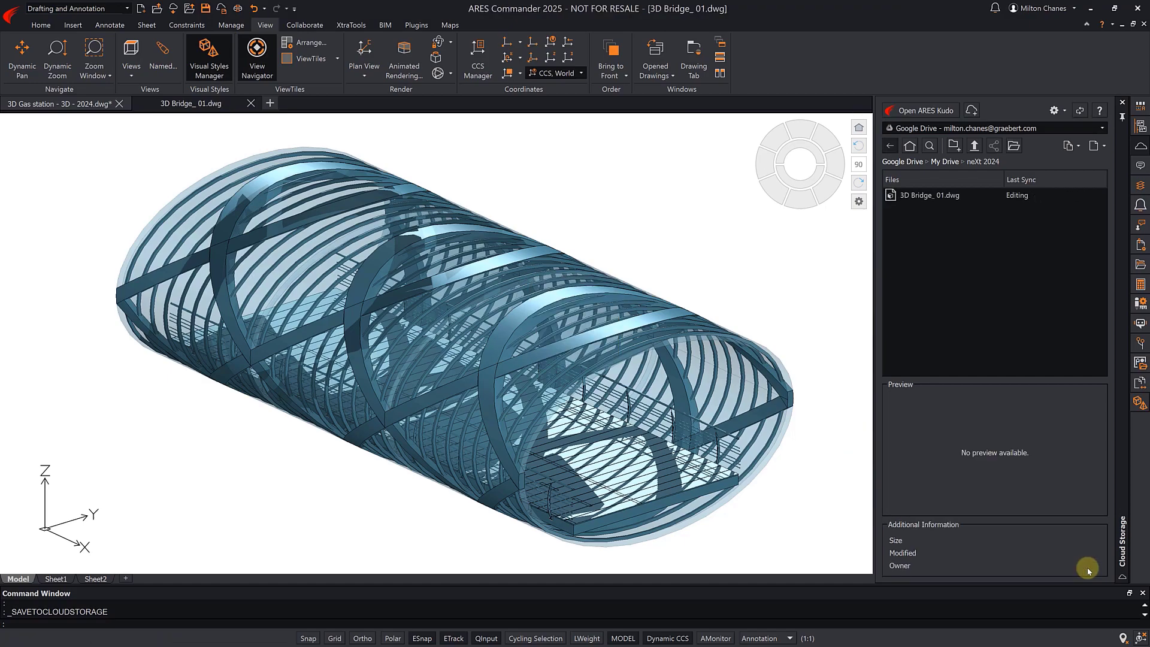
right_click(934, 198)
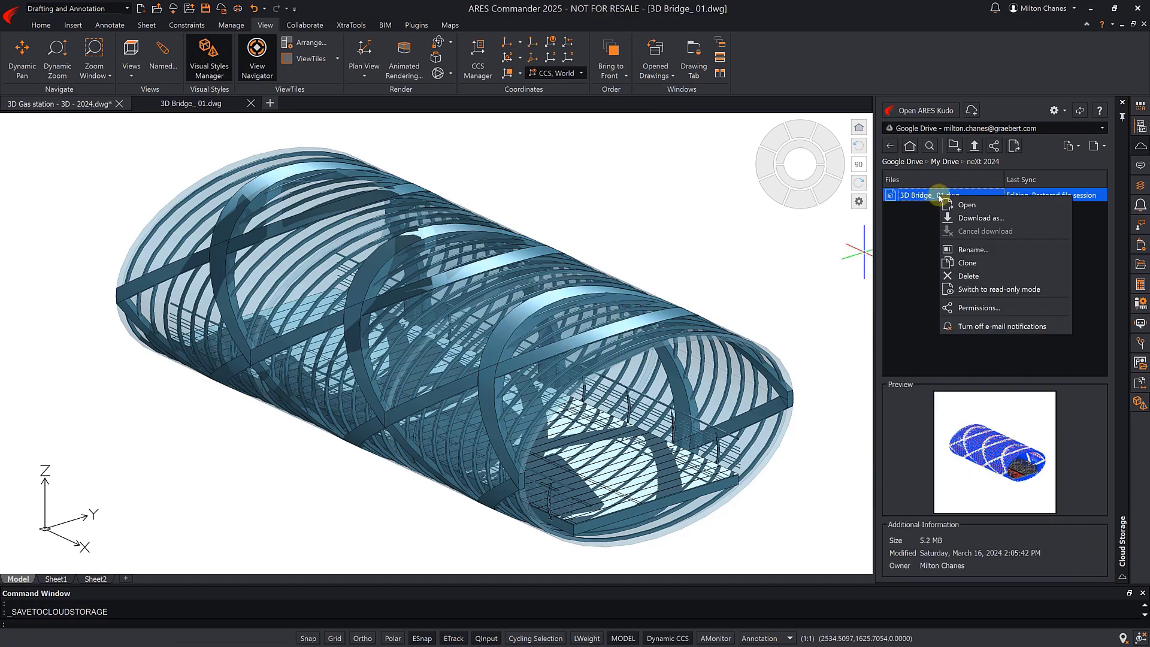
left_click(998, 308)
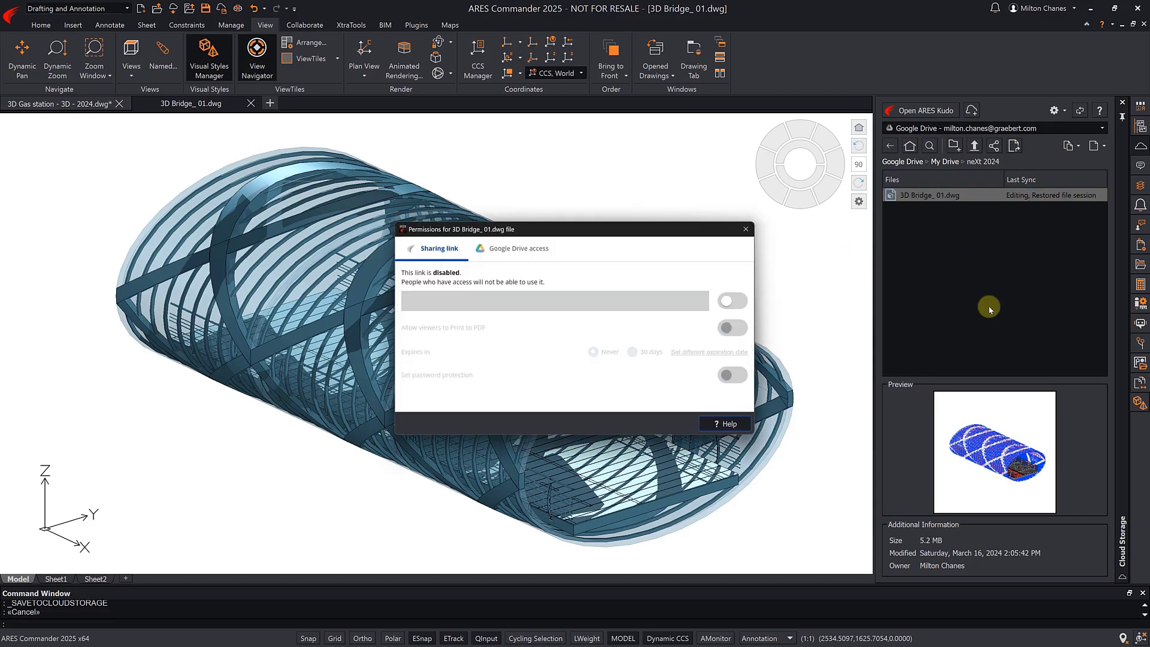
left_click(729, 300)
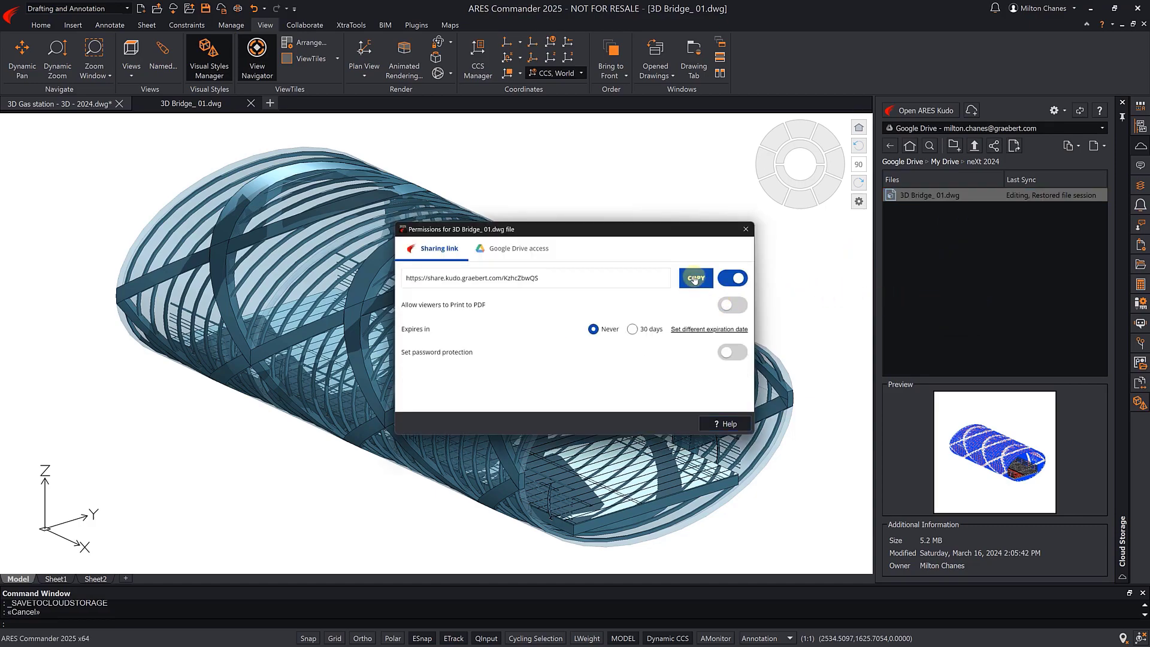
left_click(694, 279)
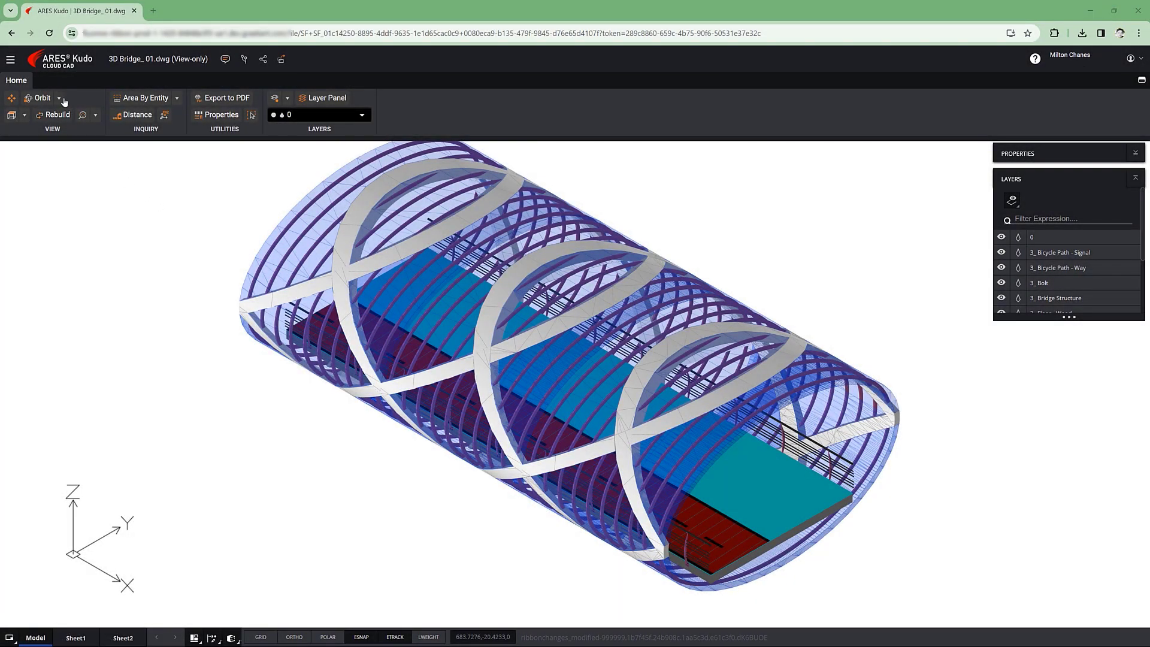
- Spin the shared bridge using Horizontal Orbit in the Kudo viewer
left_click(61, 100)
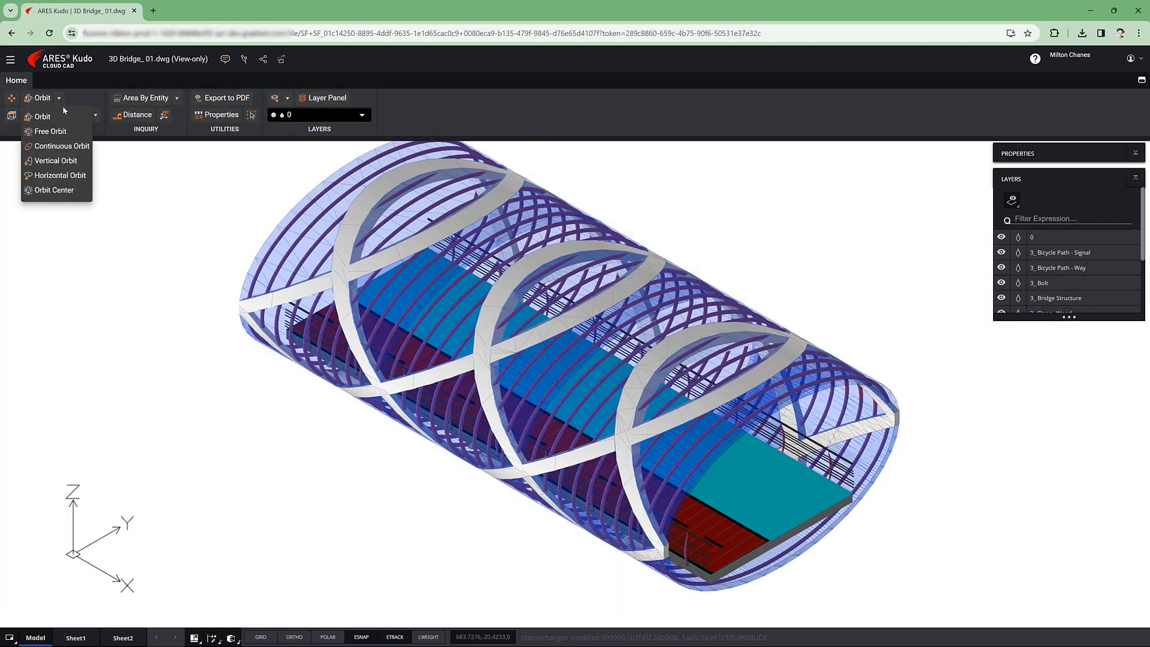
left_click(60, 174)
left_click_drag(481, 402, 228, 346)
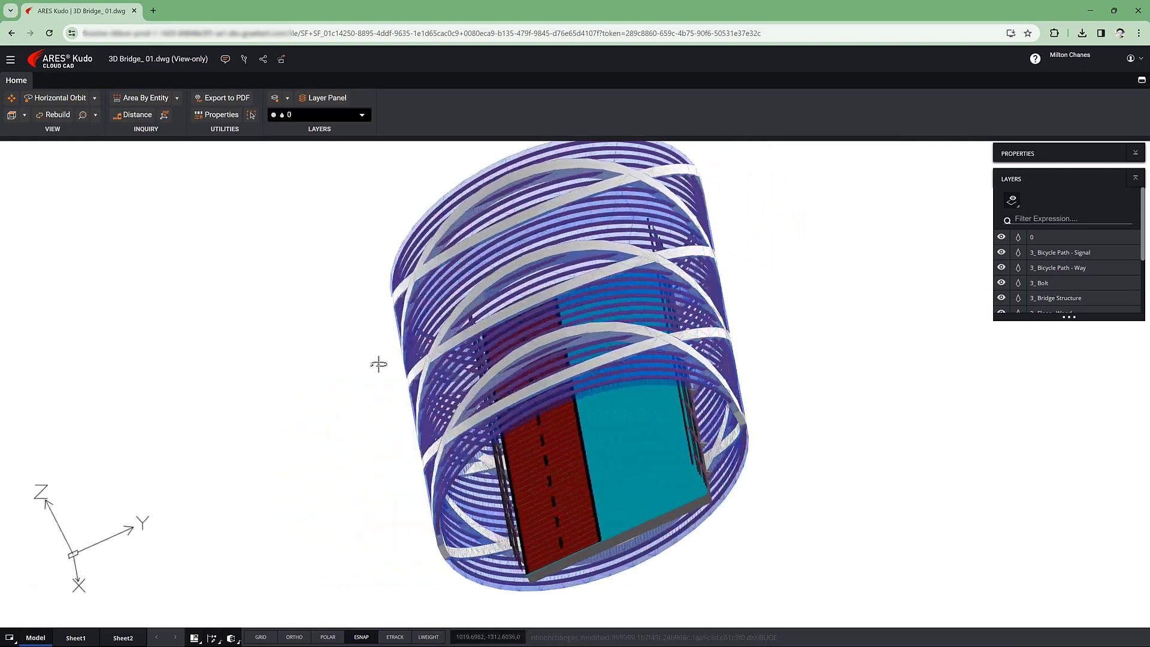
left_click_drag(228, 347, 162, 314)
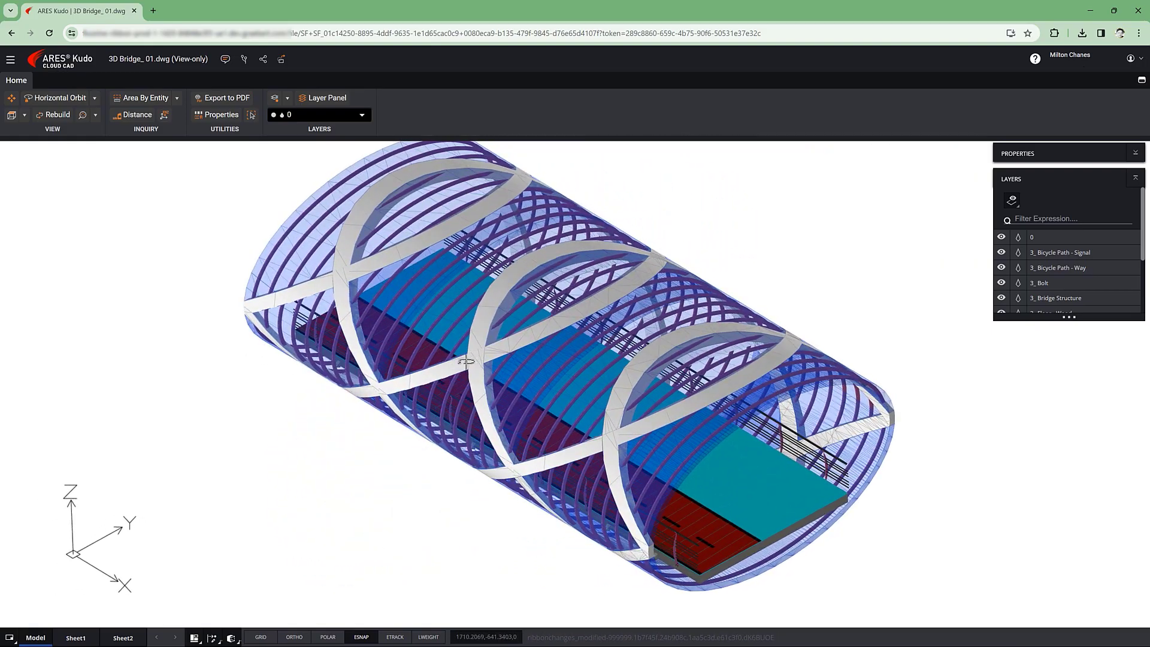
- Switch to the SW Isometric preset view, then to NW Isometric
left_click(25, 115)
left_click(44, 221)
left_click(26, 115)
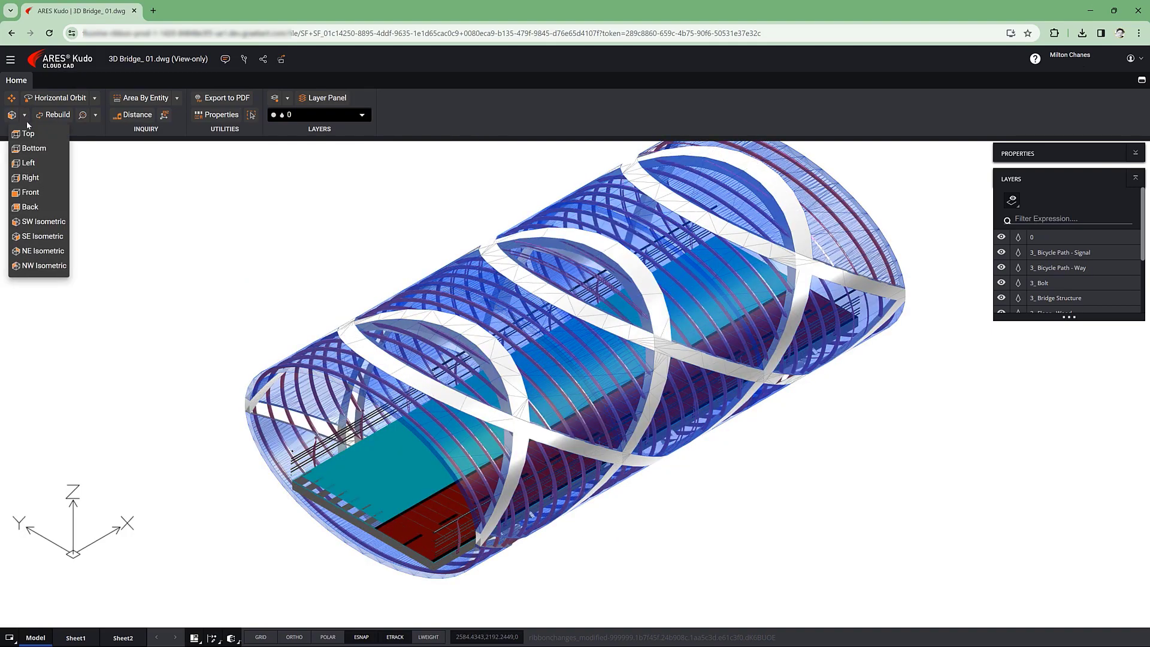
left_click(49, 267)
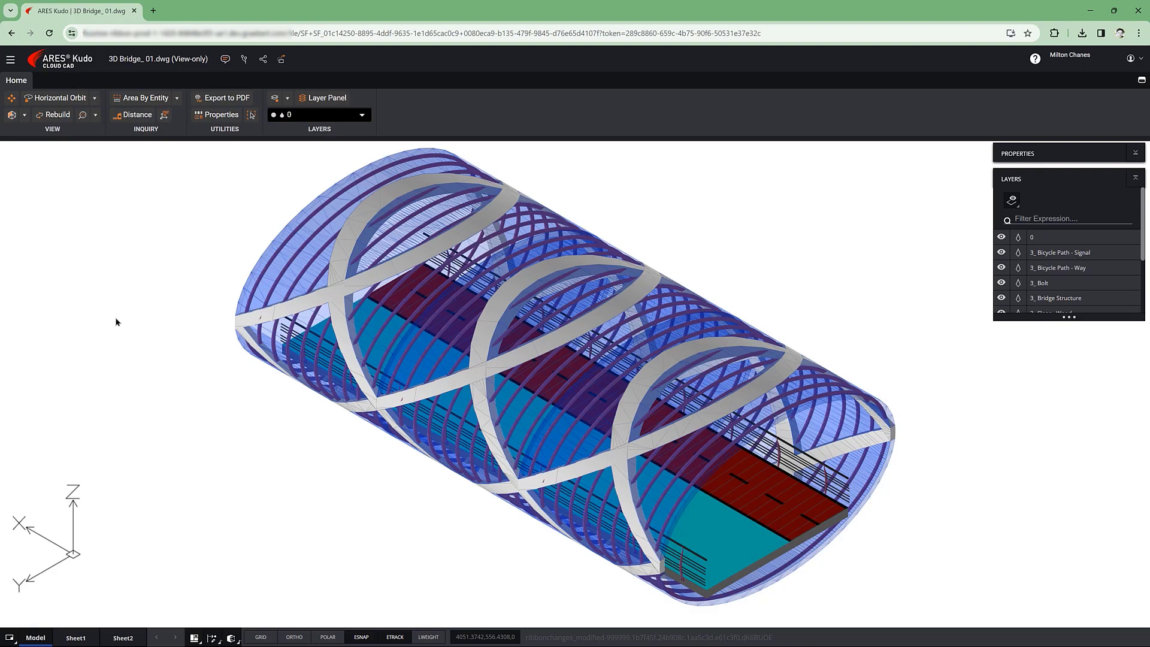
left_click(224, 60)
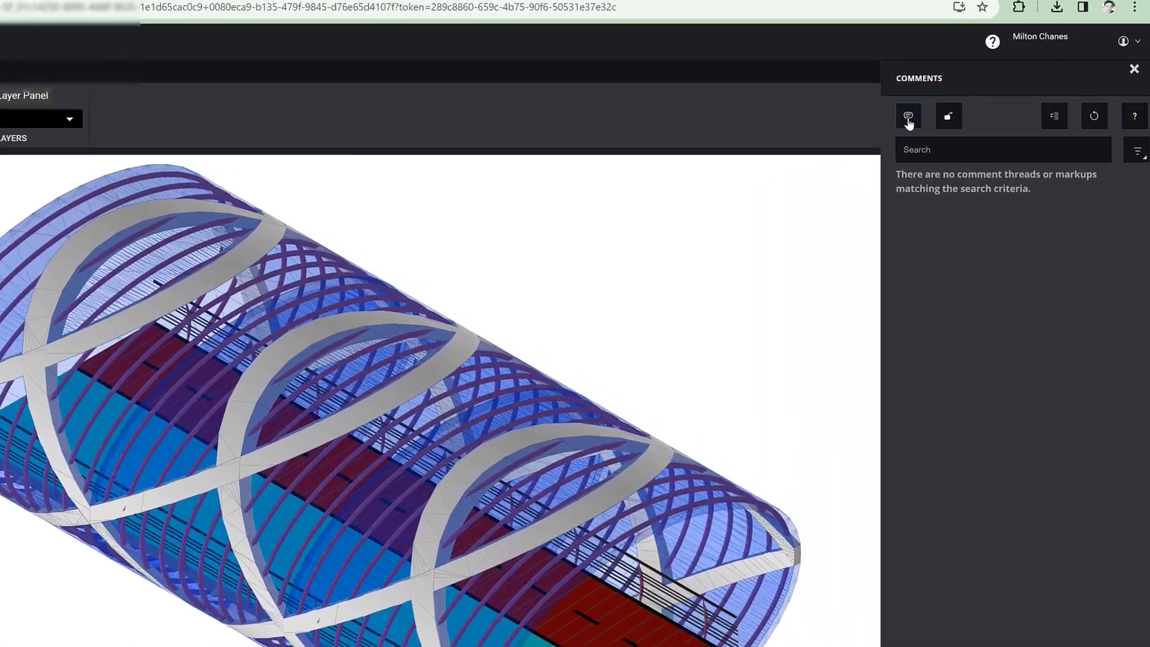
left_click(973, 113)
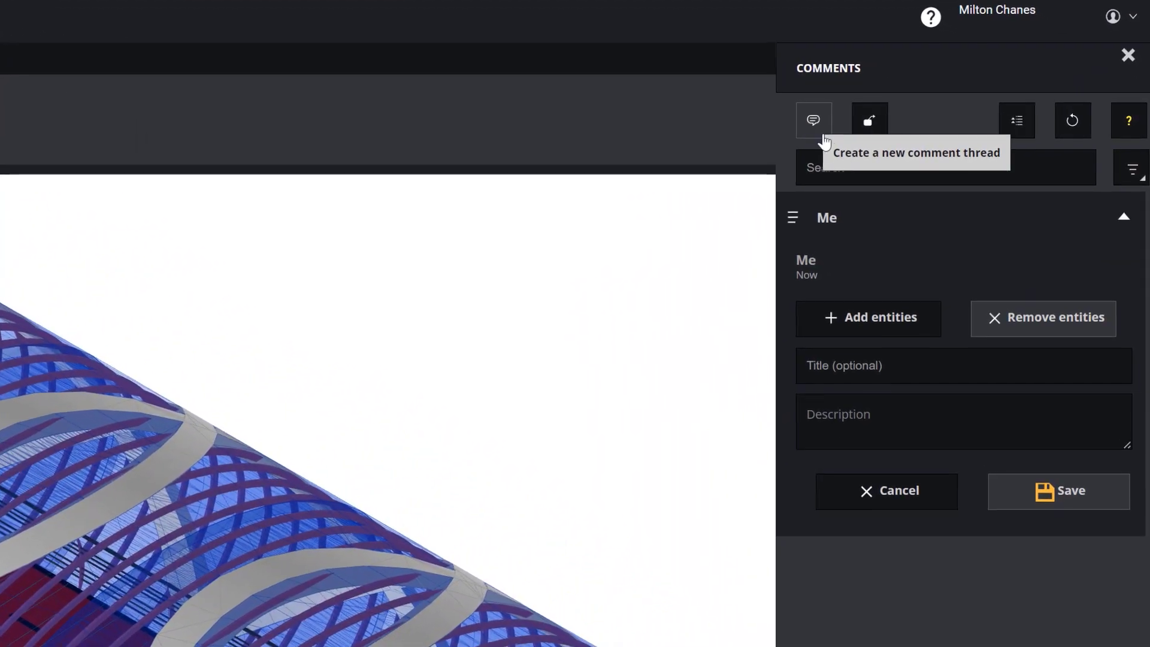
left_click(900, 375)
type("or")
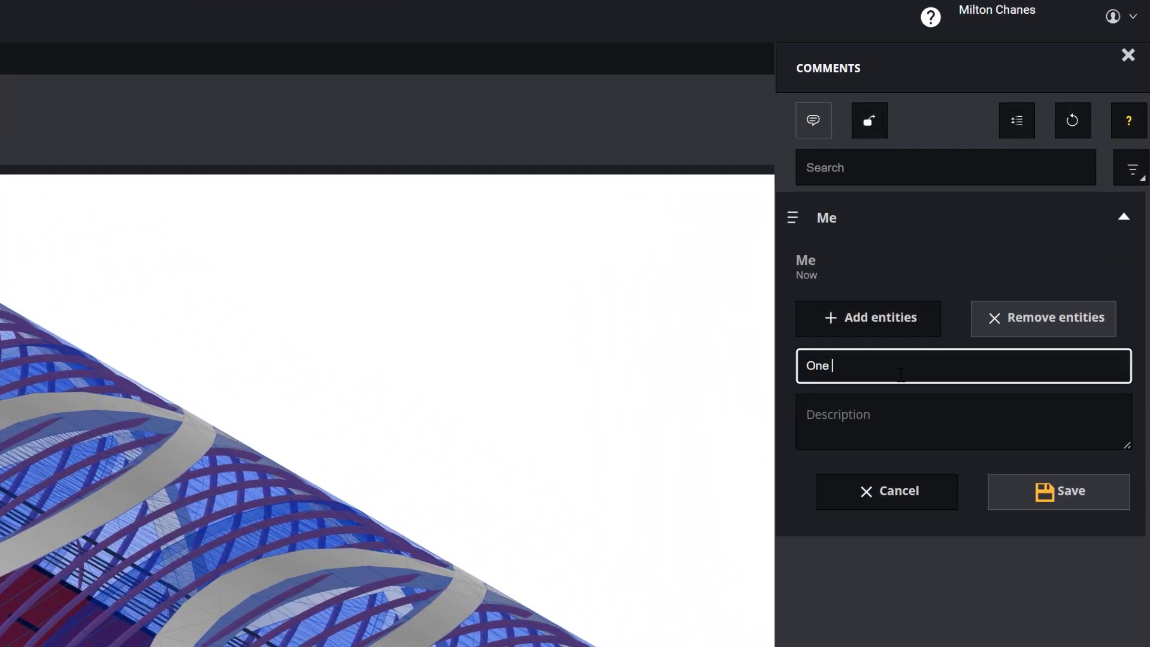
type("e modul")
key("Tab")
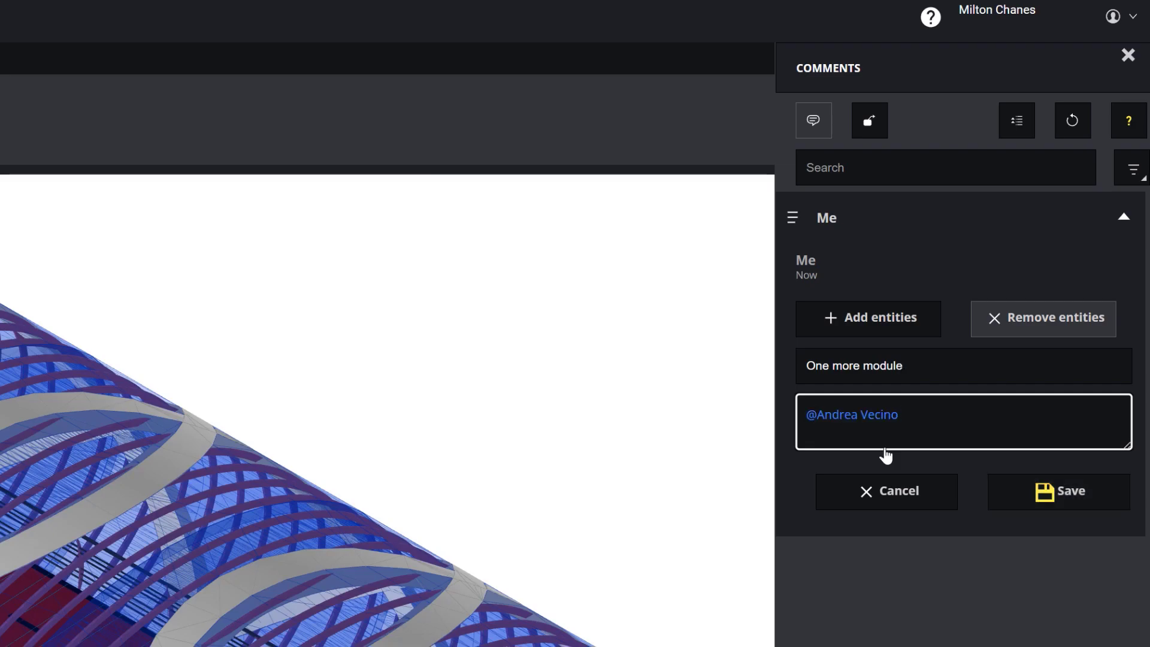
type(" we need the example to include one more module")
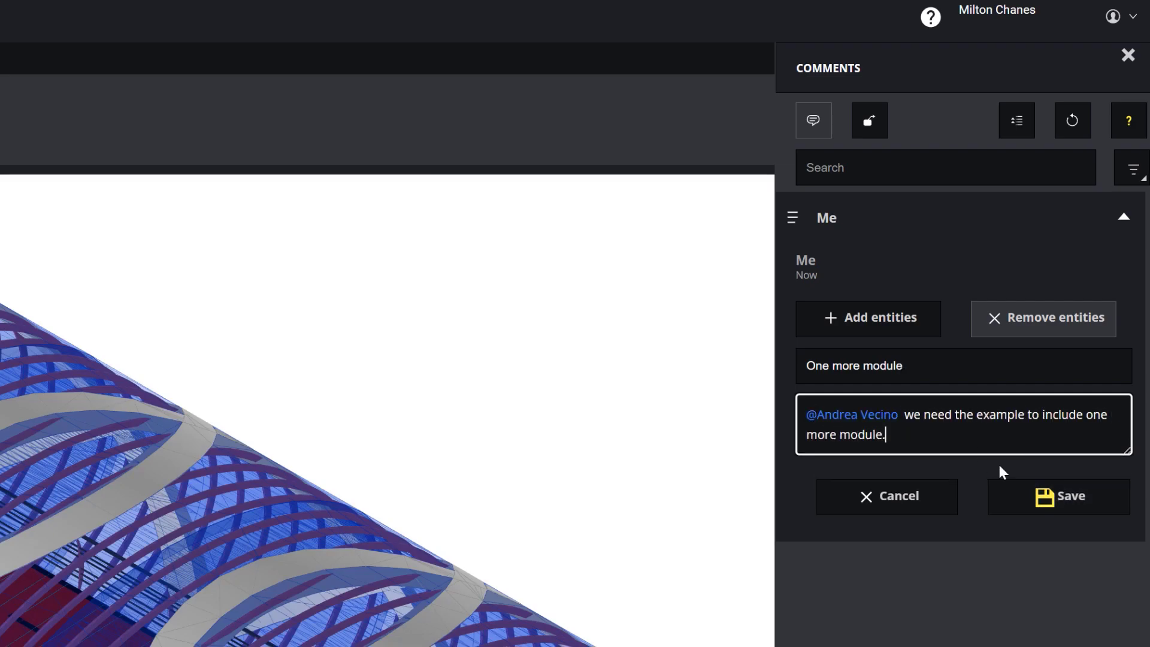
type(".")
left_click(1072, 497)
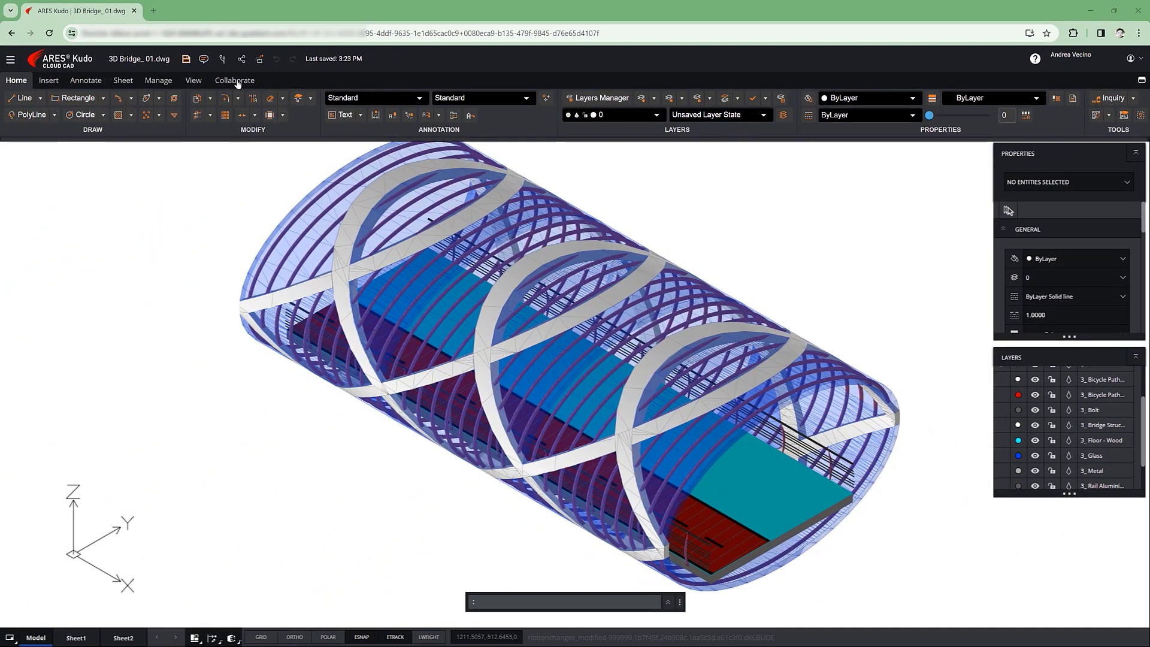
- Show the Collaborate ribbon tools in the Kudo editor
left_click(235, 81)
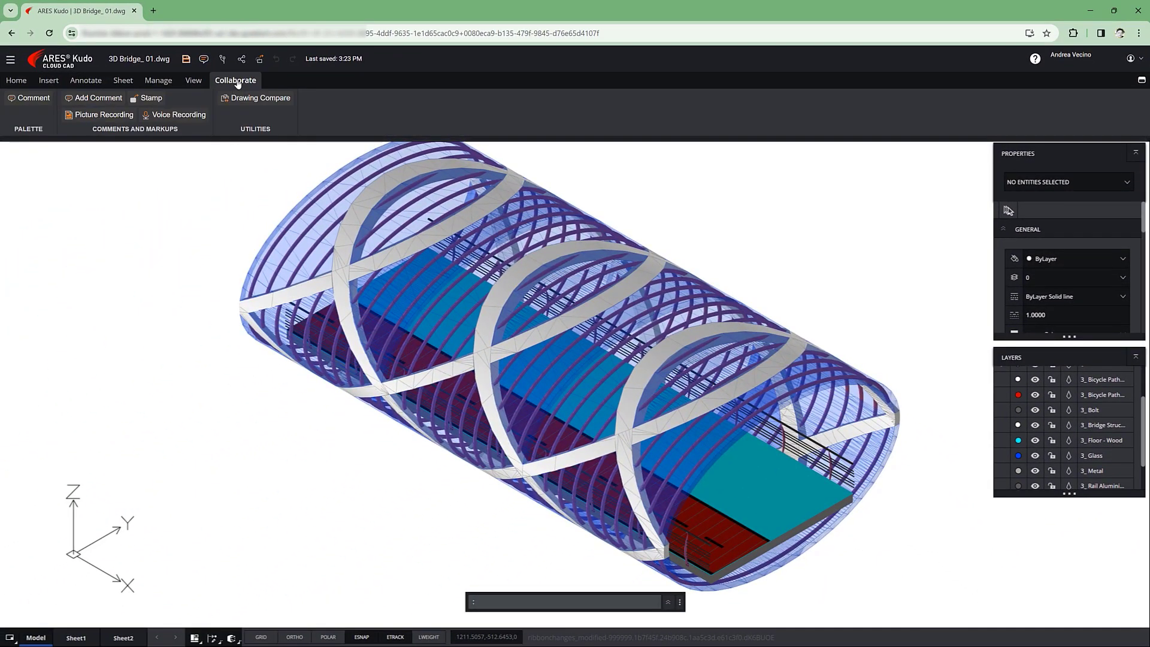